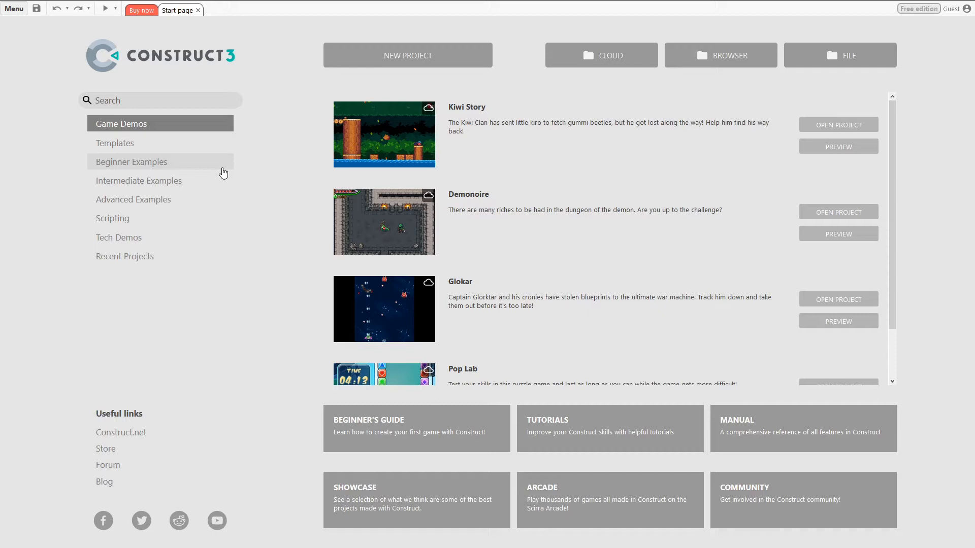
# Step: Open the Ghost shooter tutorial project from the Beginner Examples
pyautogui.click(211, 153)
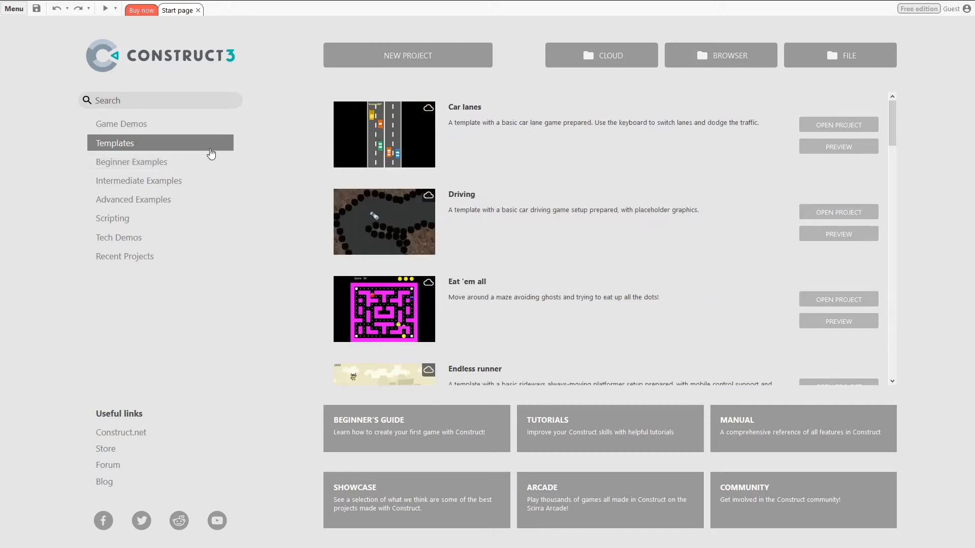
pyautogui.click(208, 162)
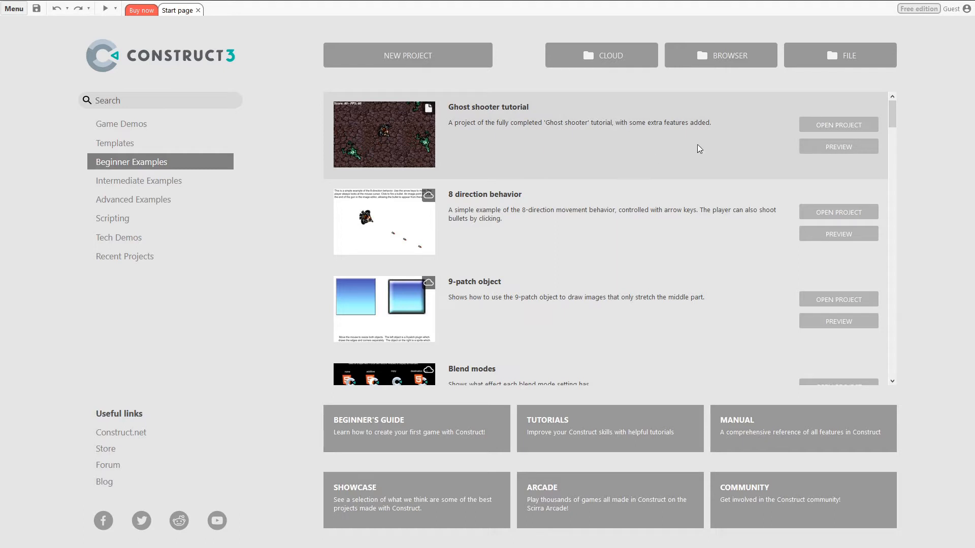
pyautogui.click(823, 125)
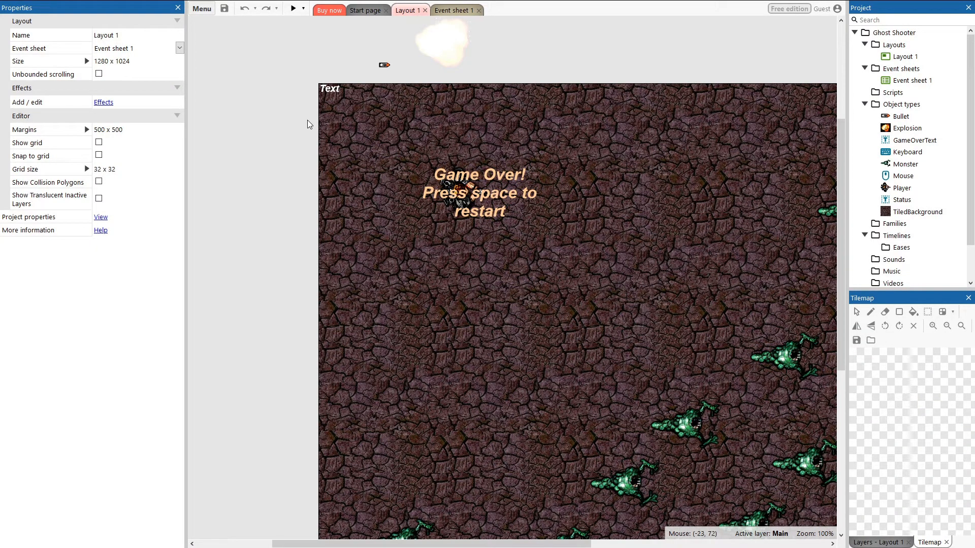
# Step: Set Layout 1's size to a width of 2000 and a height of 2000
pyautogui.click(890, 55)
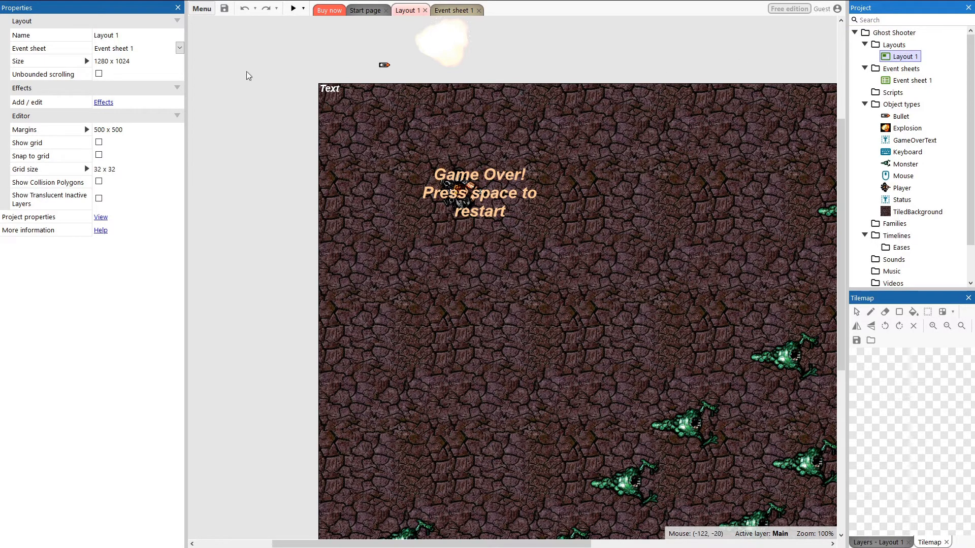
pyautogui.click(139, 62)
pyautogui.click(87, 61)
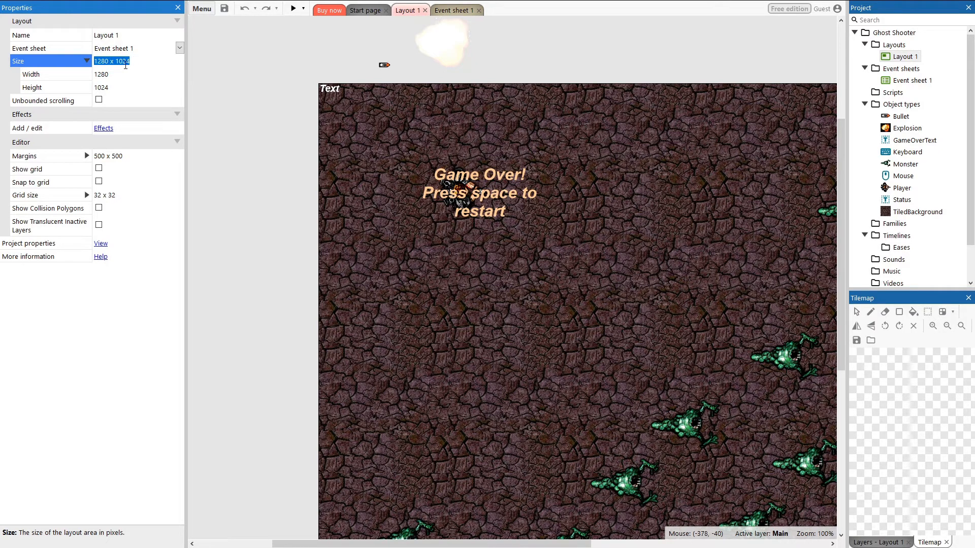
pyautogui.click(110, 74)
pyautogui.write('20')
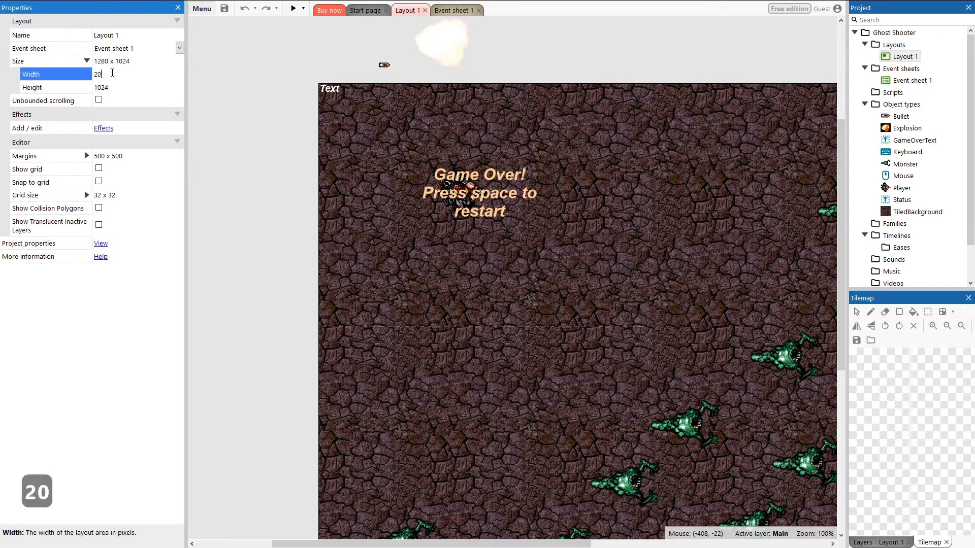
pyautogui.write('00')
pyautogui.press('Tab')
pyautogui.write('2000')
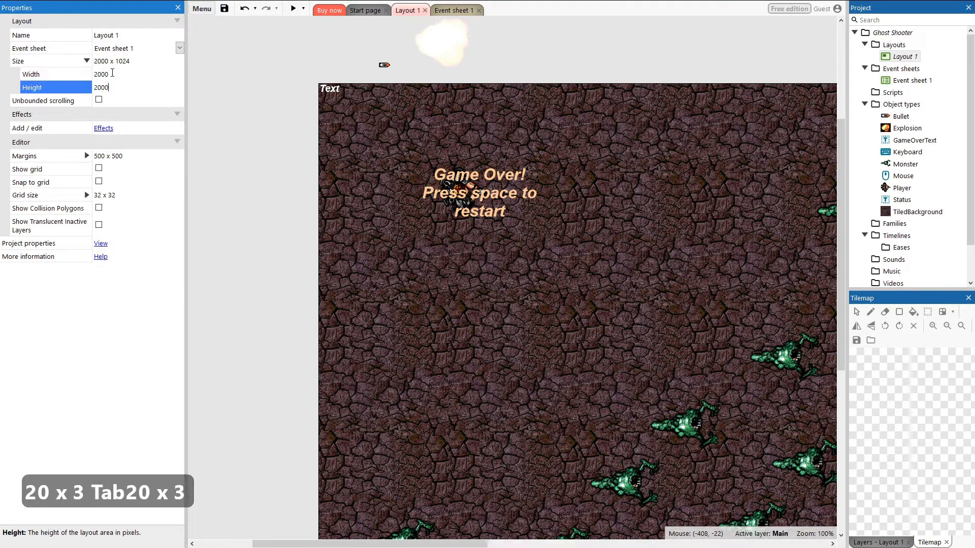
pyautogui.press('Return')
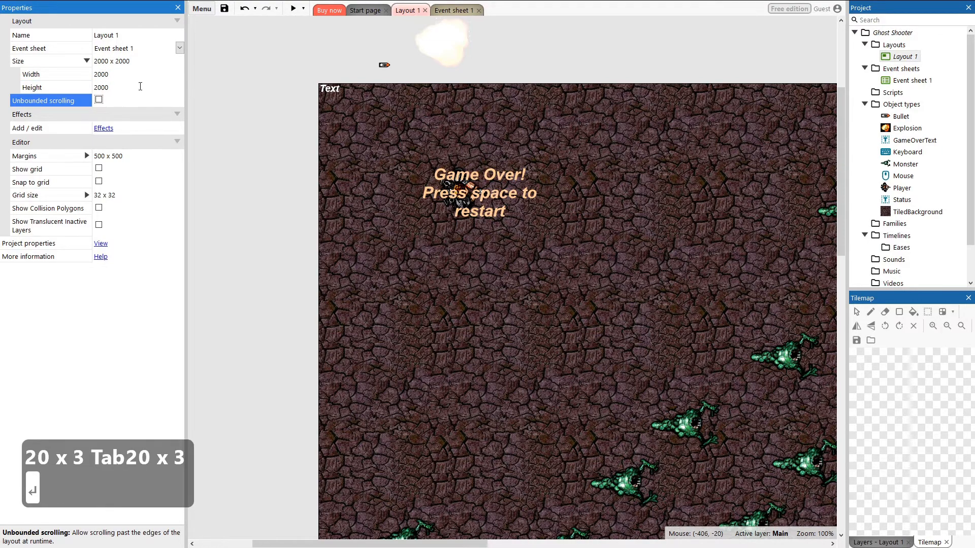
# Step: Resize the tiled background to 2000 x 2000 so it covers the enlarged layout
pyautogui.scroll(-5, 405, 300)
pyautogui.keyDown('ctrl'); pyautogui.scroll(-2, 261, 184); pyautogui.keyUp('ctrl')
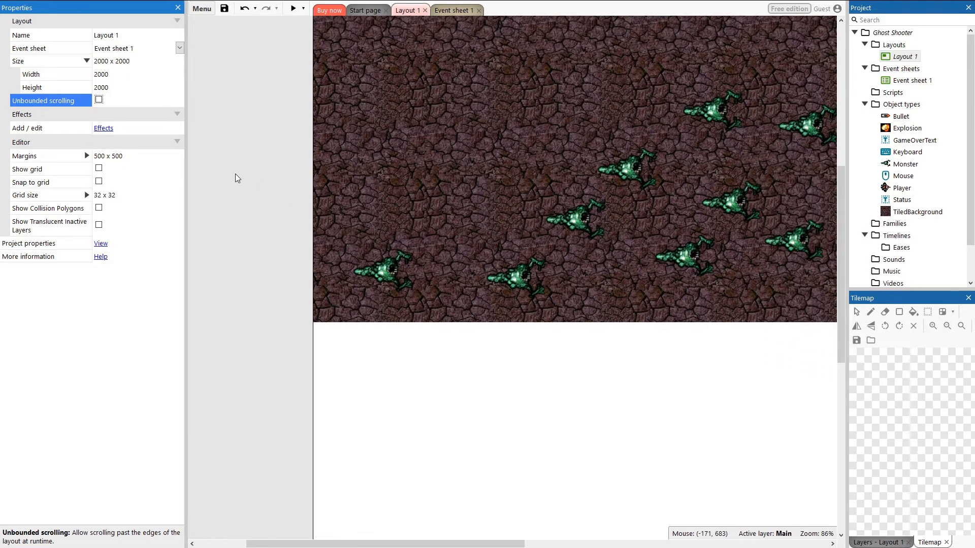
pyautogui.keyDown('ctrl'); pyautogui.scroll(-4, 235, 178); pyautogui.keyUp('ctrl')
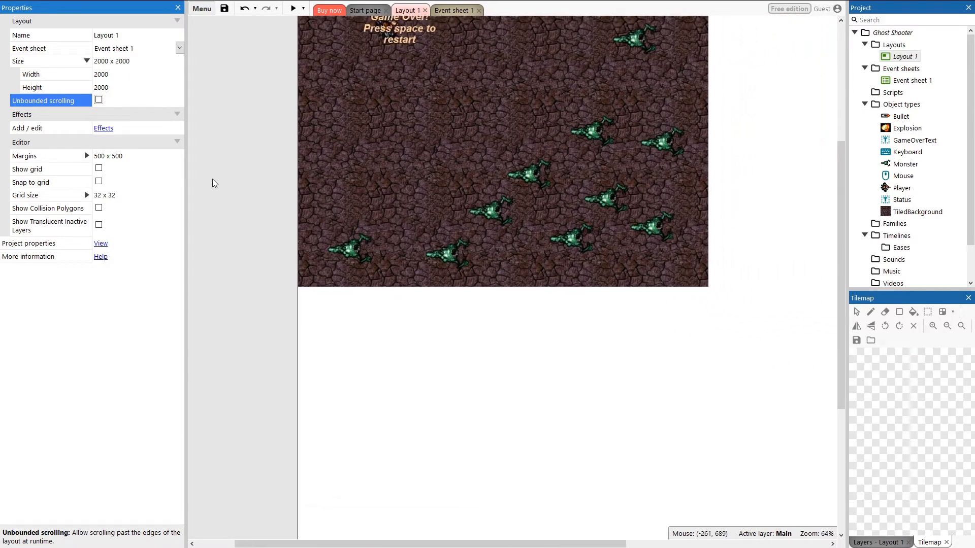
pyautogui.keyDown('ctrl'); pyautogui.scroll(-1, 215, 183); pyautogui.keyUp('ctrl')
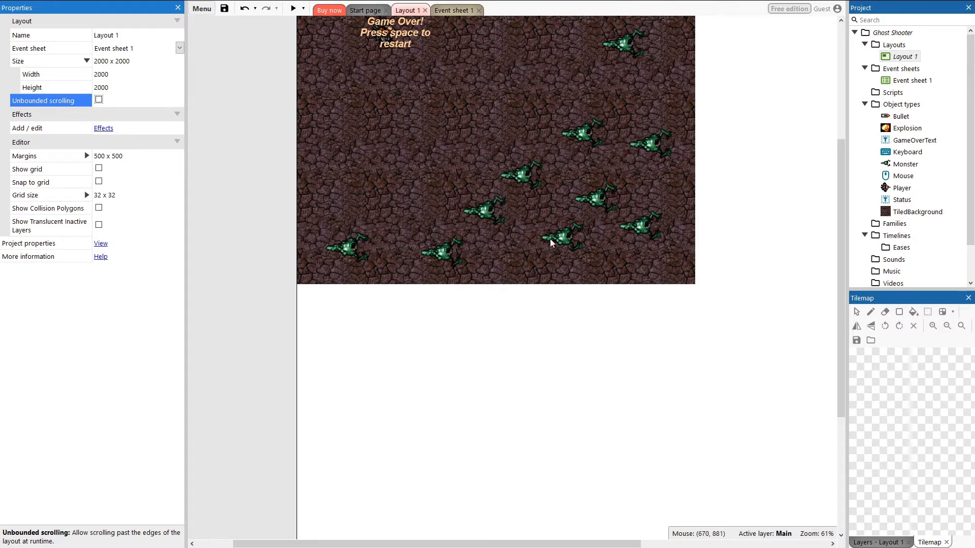
pyautogui.keyDown('ctrl'); pyautogui.scroll(-2, 577, 269); pyautogui.keyUp('ctrl')
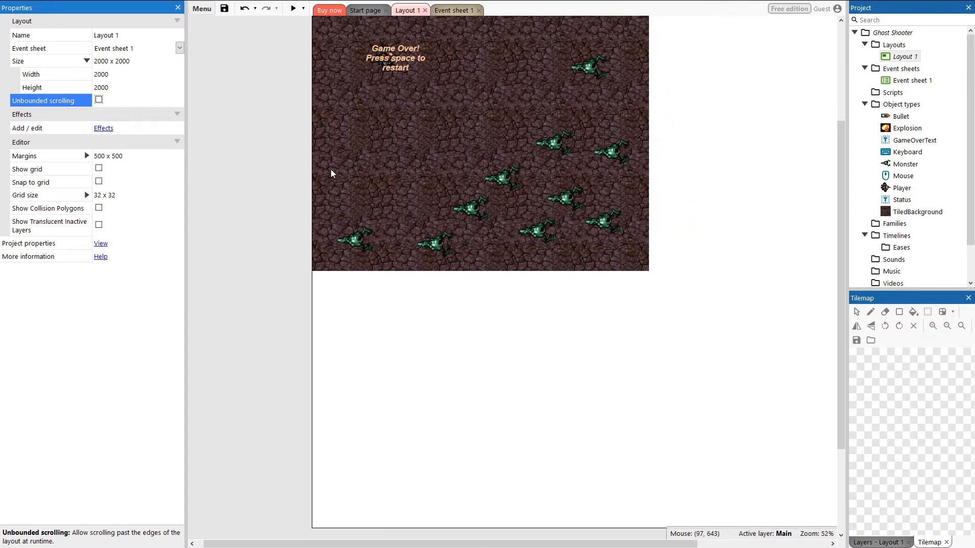
pyautogui.keyDown('ctrl'); pyautogui.scroll(-1, 315, 168); pyautogui.keyUp('ctrl')
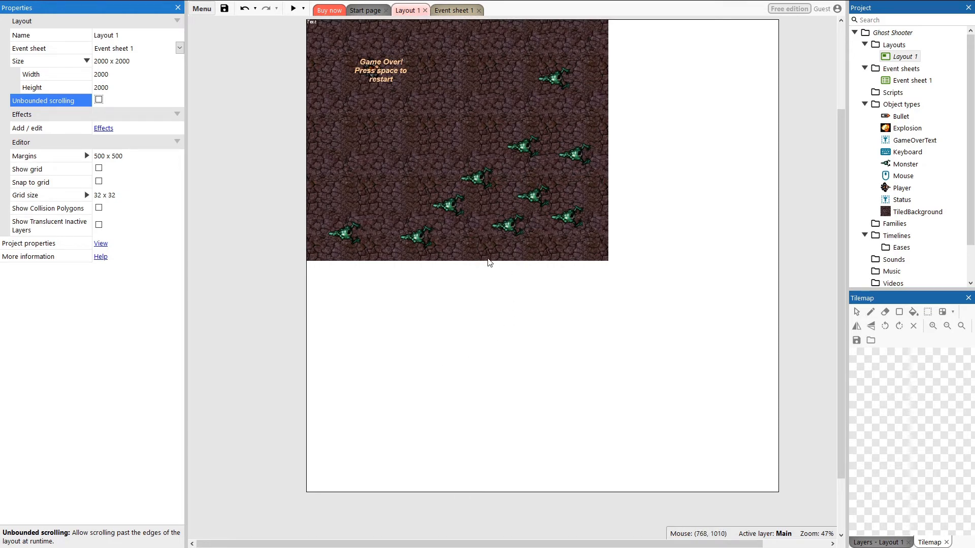
pyautogui.click(551, 248)
pyautogui.moveTo(615, 268); pyautogui.dragTo(784, 497)
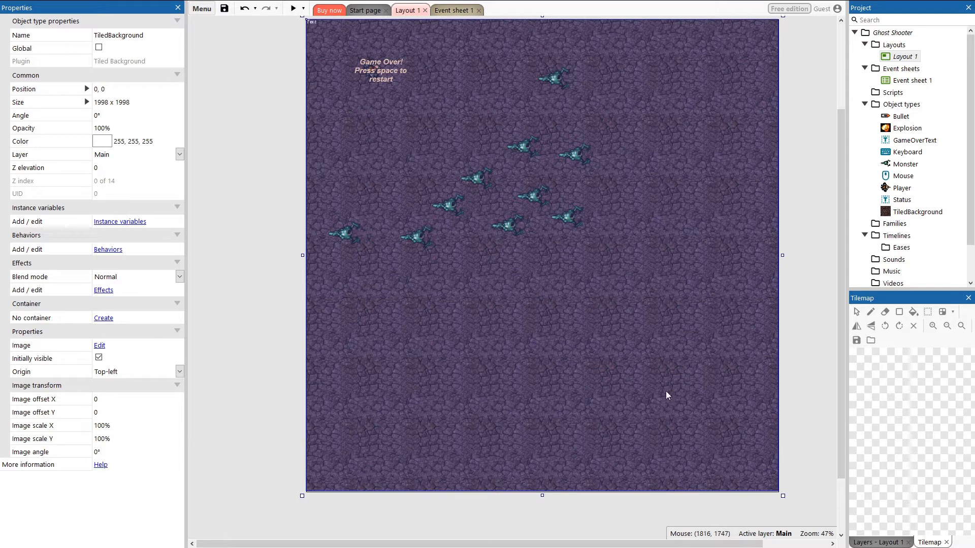
pyautogui.click(124, 103)
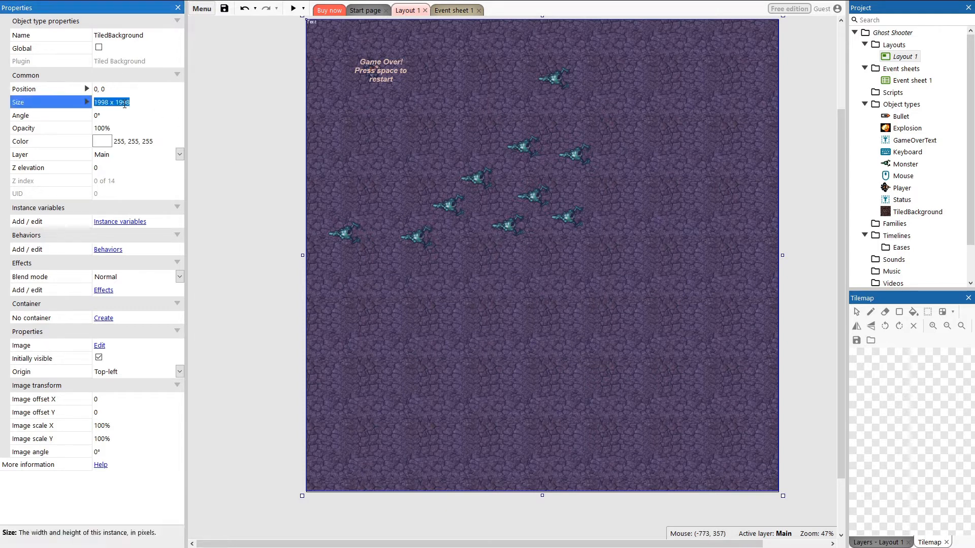
pyautogui.write('2000')
pyautogui.press('Tab')
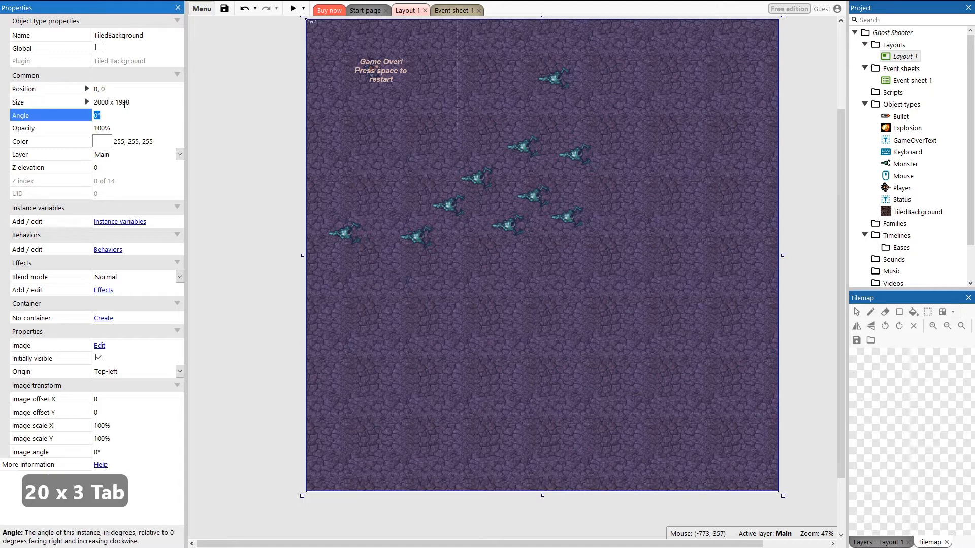
pyautogui.press('Tab')
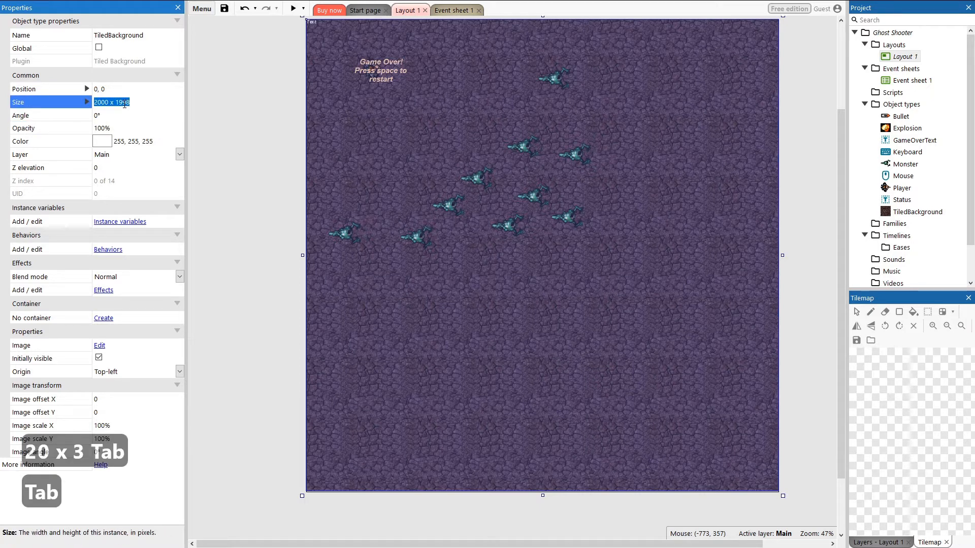
pyautogui.write('2000x2000')
pyautogui.press('Return')
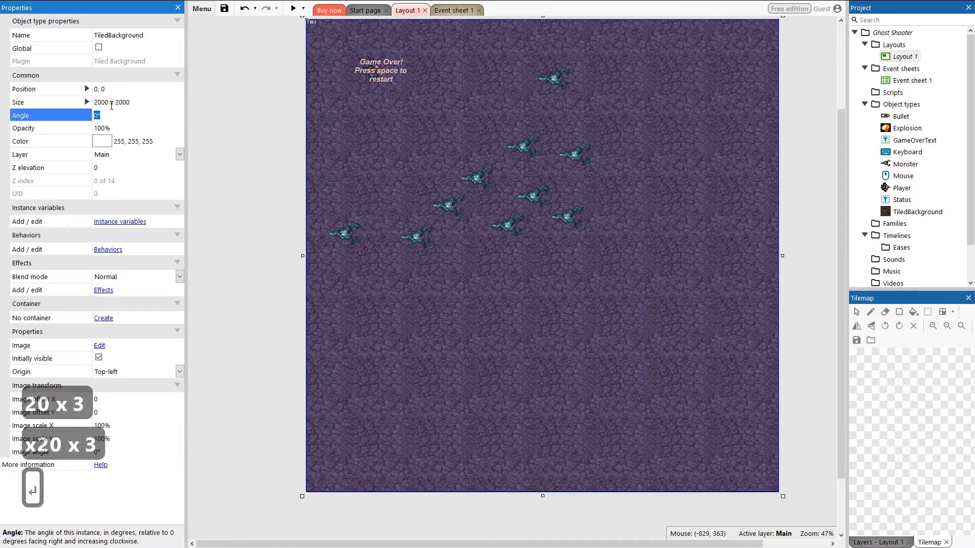
pyautogui.click(172, 110)
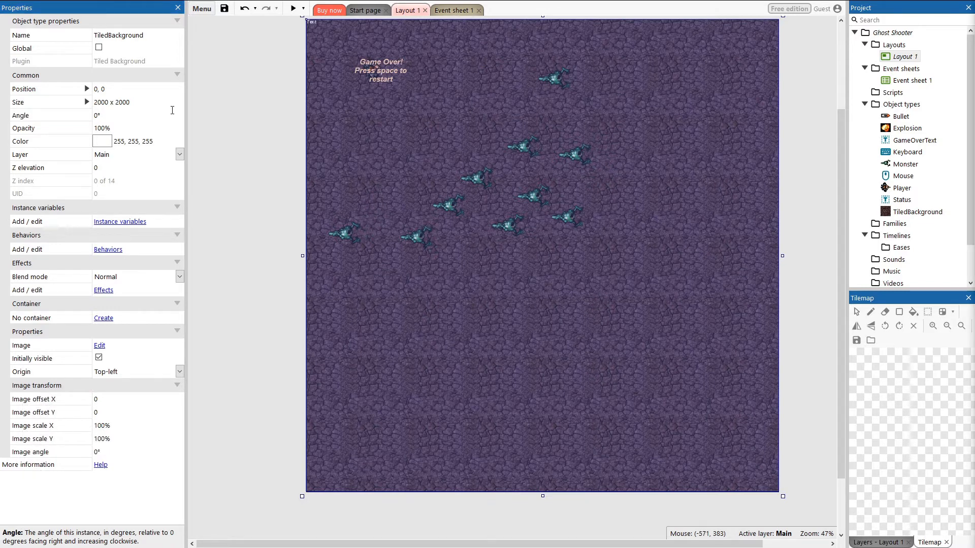
pyautogui.click(478, 177)
pyautogui.moveTo(498, 193); pyautogui.dragTo(548, 286)
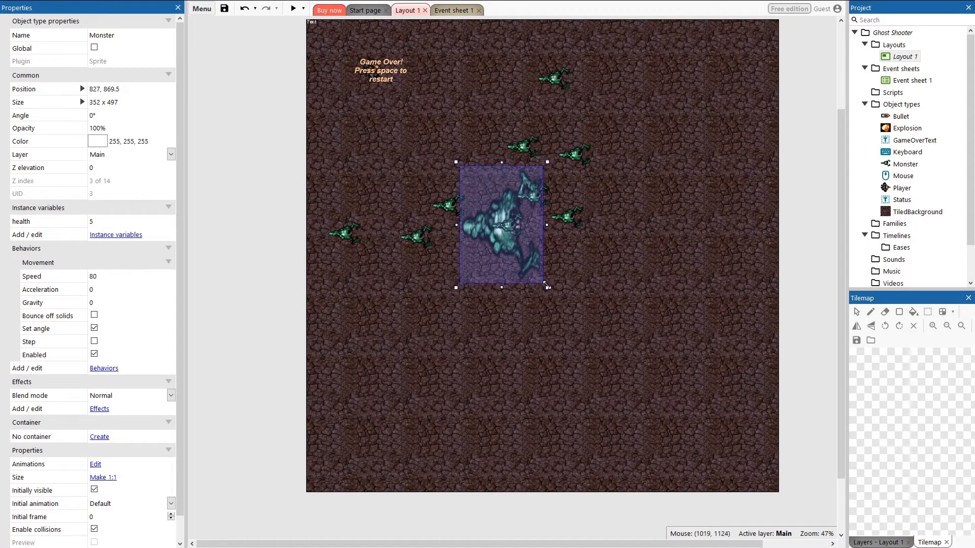
pyautogui.hotkey('ctrl', 'z')
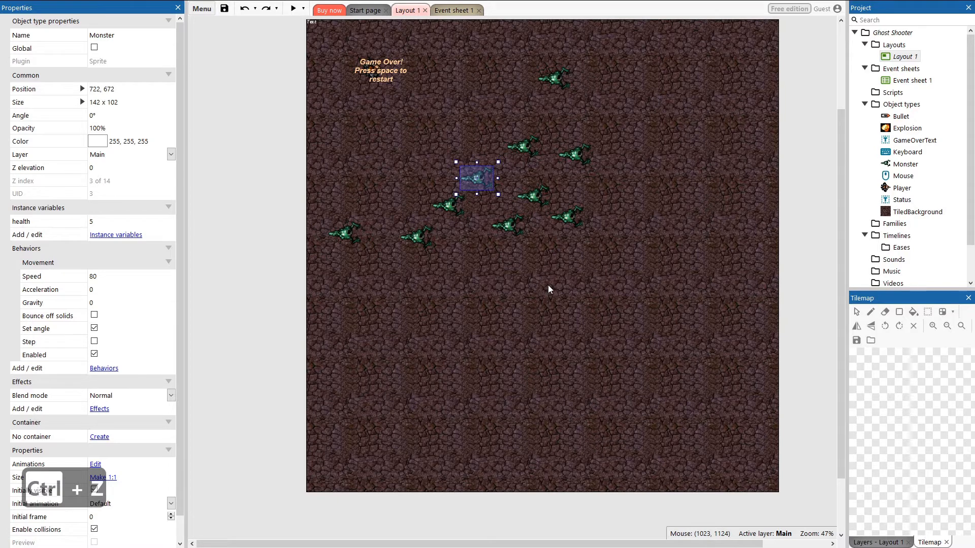
# Step: Open Event sheet 1
pyautogui.click(554, 314)
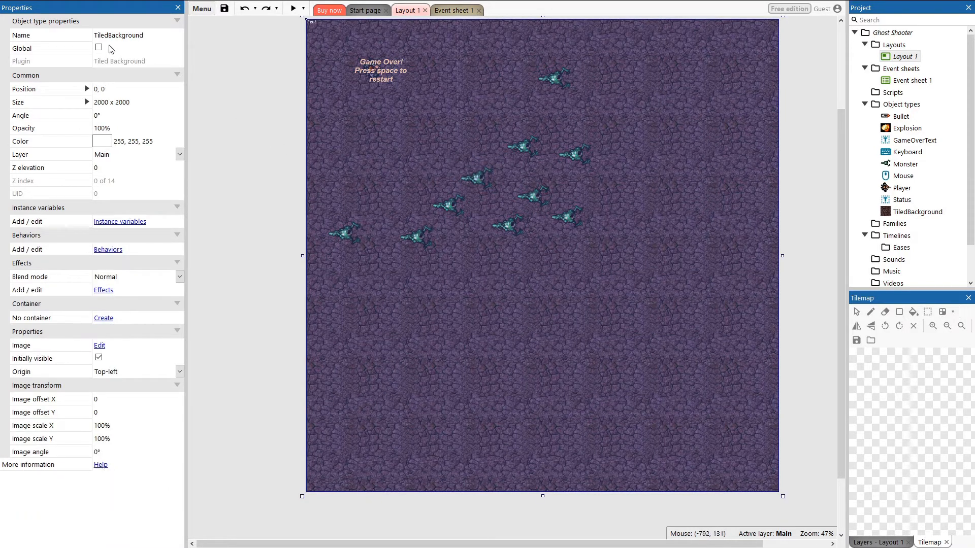
pyautogui.click(218, 200)
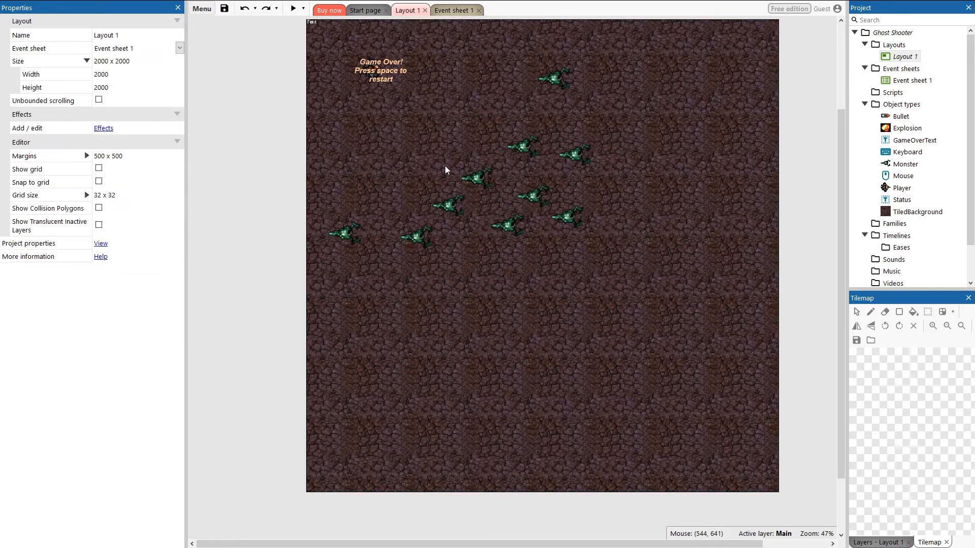
pyautogui.click(884, 83)
pyautogui.doubleClick(885, 83)
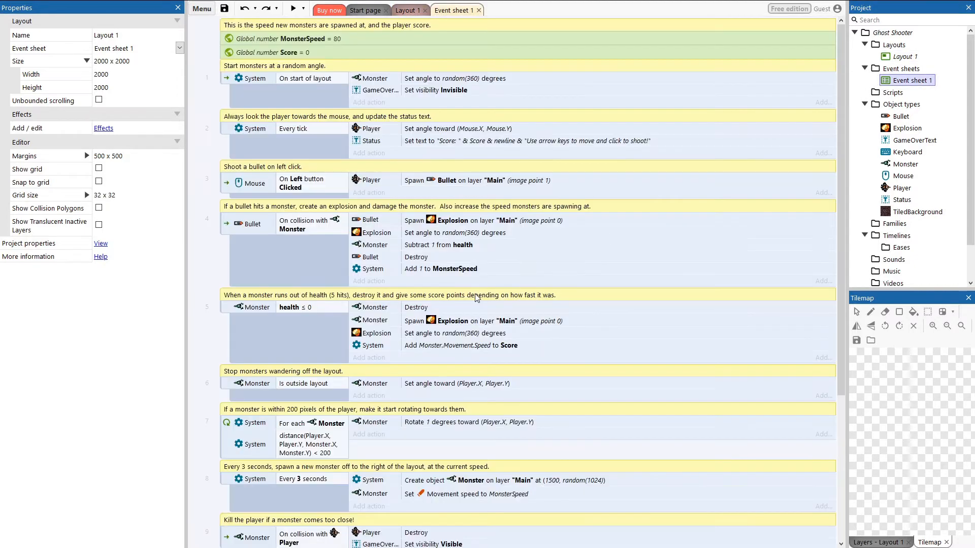
pyautogui.scroll(-5, 302, 284)
pyautogui.scroll(-3, 304, 274)
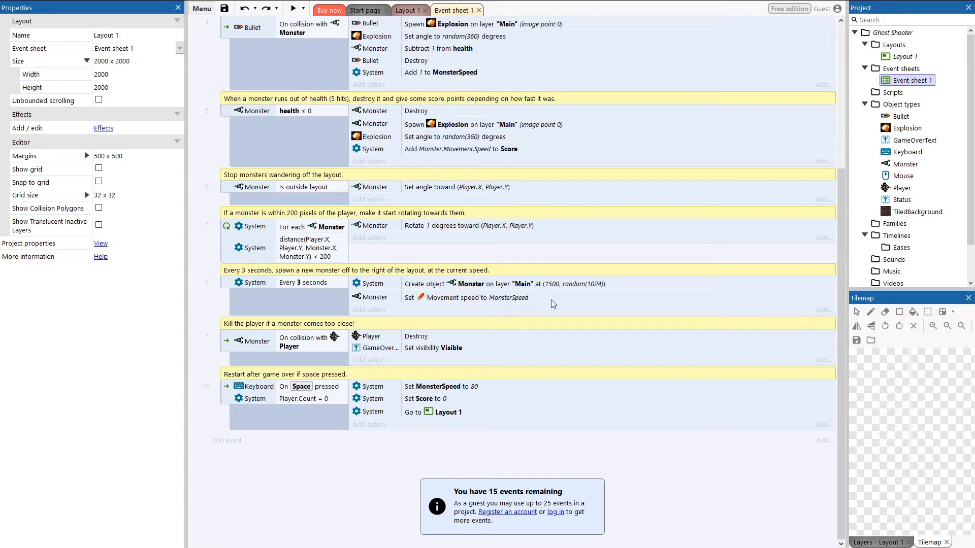
# Step: Set the monster spawn action's position to X 2050 and Y random(2000), then save the project
pyautogui.click(590, 287)
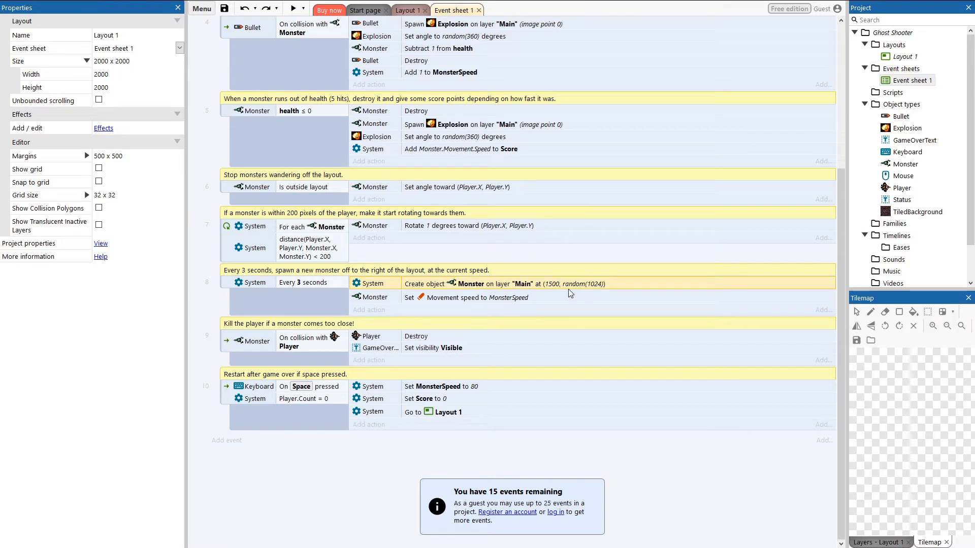
pyautogui.doubleClick(600, 289)
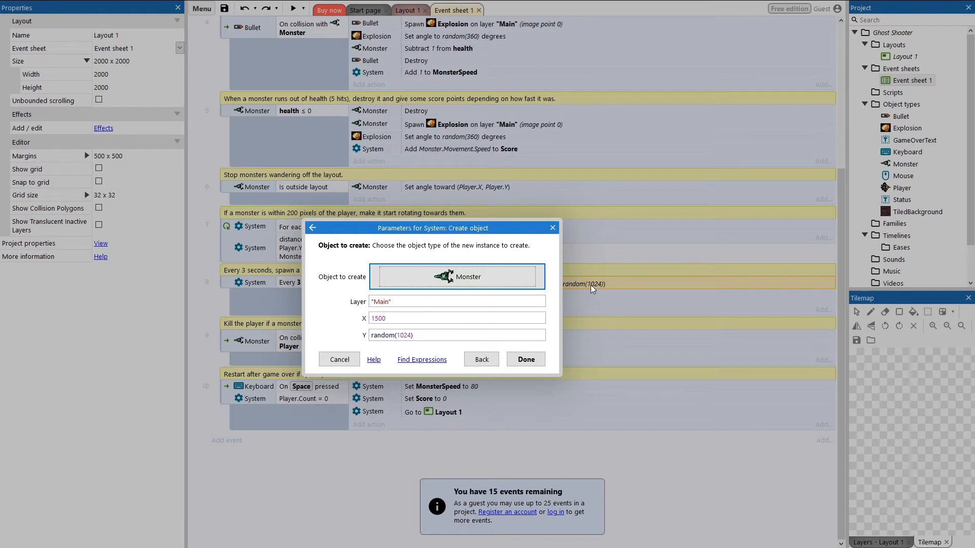
pyautogui.click(397, 319)
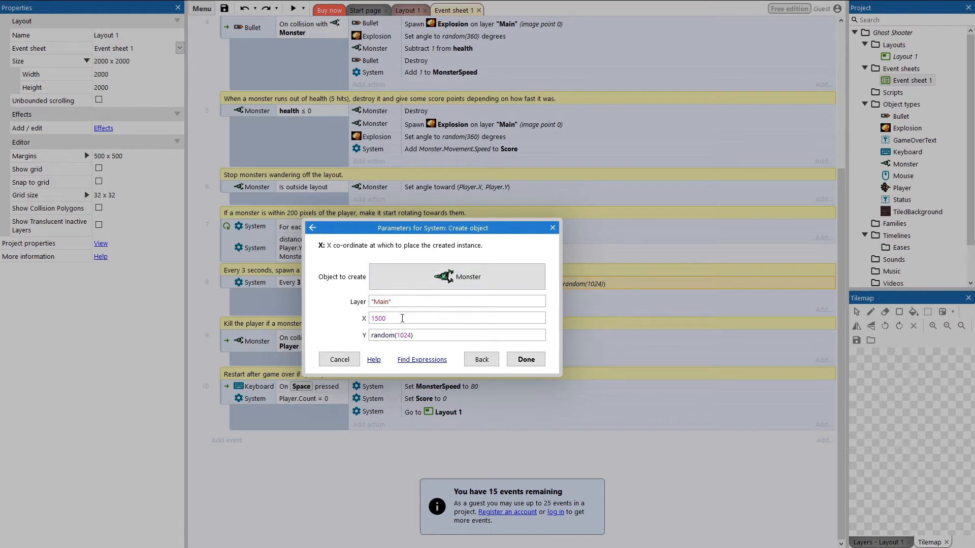
pyautogui.press('BackSpace')
pyautogui.press('BackSpace')
pyautogui.press('BackSpace')
pyautogui.press('BackSpace')
pyautogui.press('BackSpace')
pyautogui.write('2050')
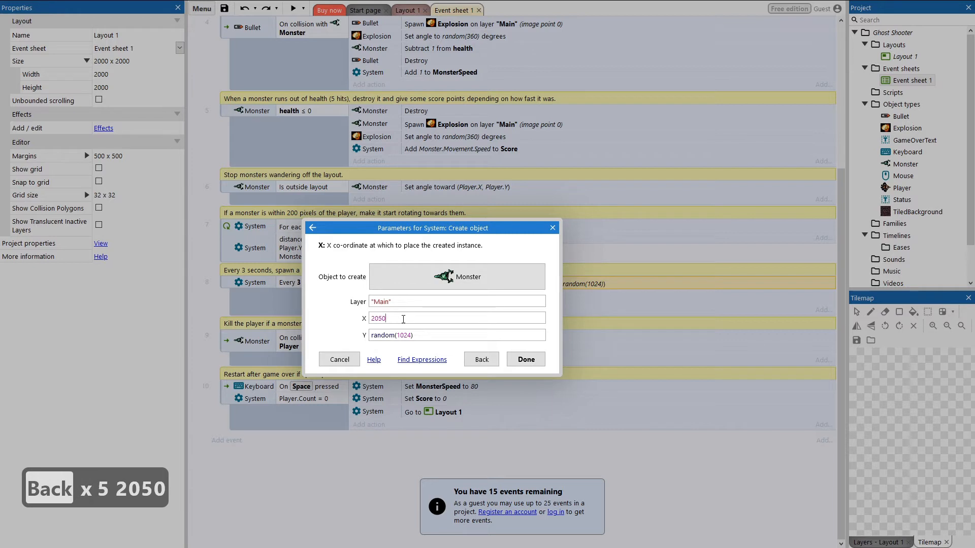
pyautogui.press('Tab')
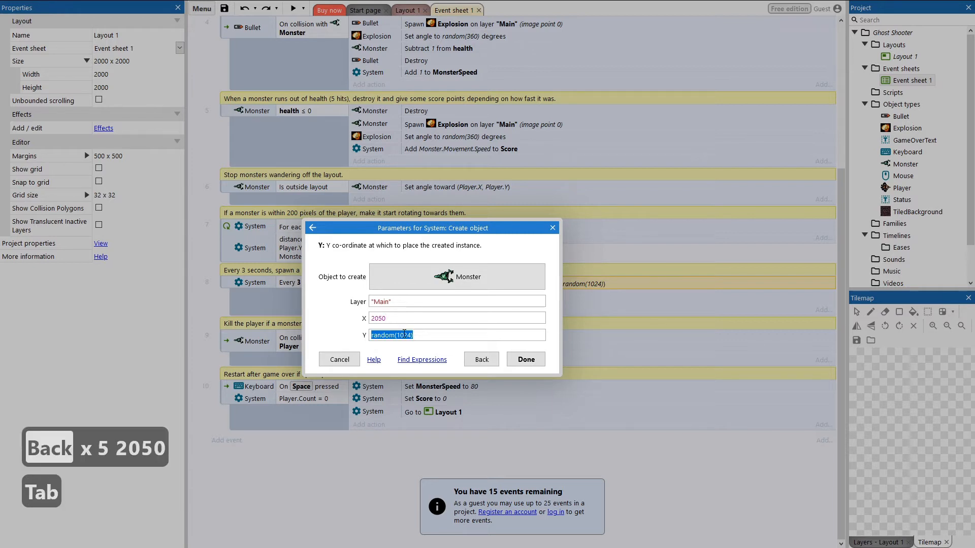
pyautogui.doubleClick(404, 335)
pyautogui.write('2000')
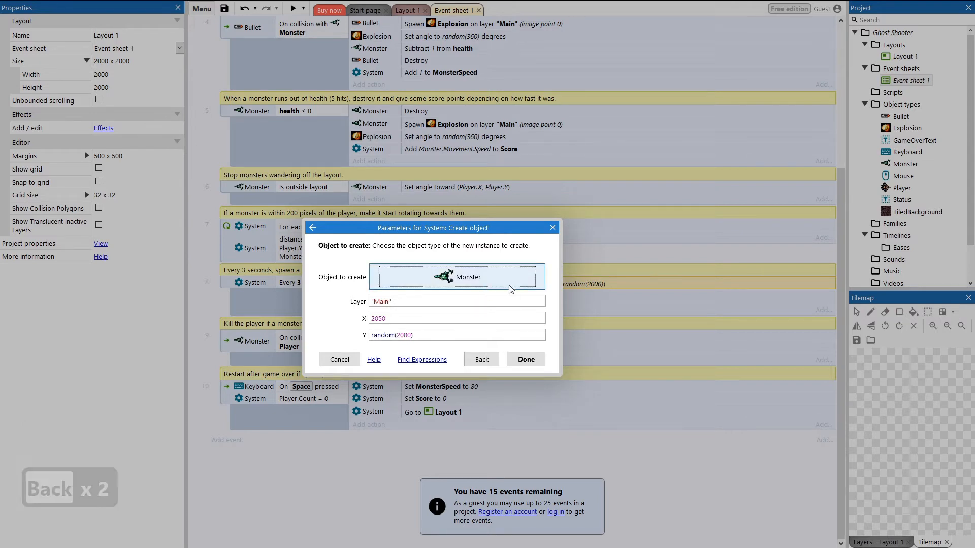
pyautogui.click(526, 359)
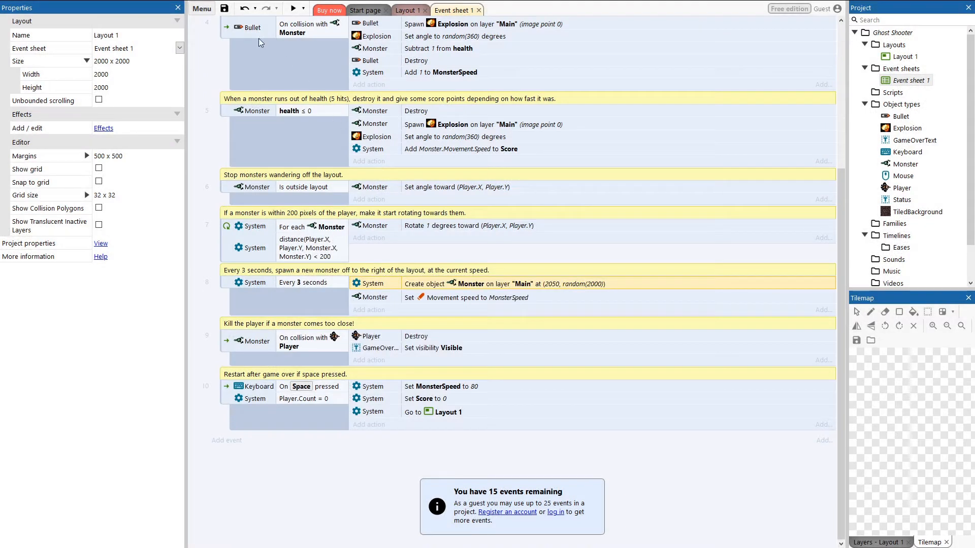
pyautogui.click(224, 8)
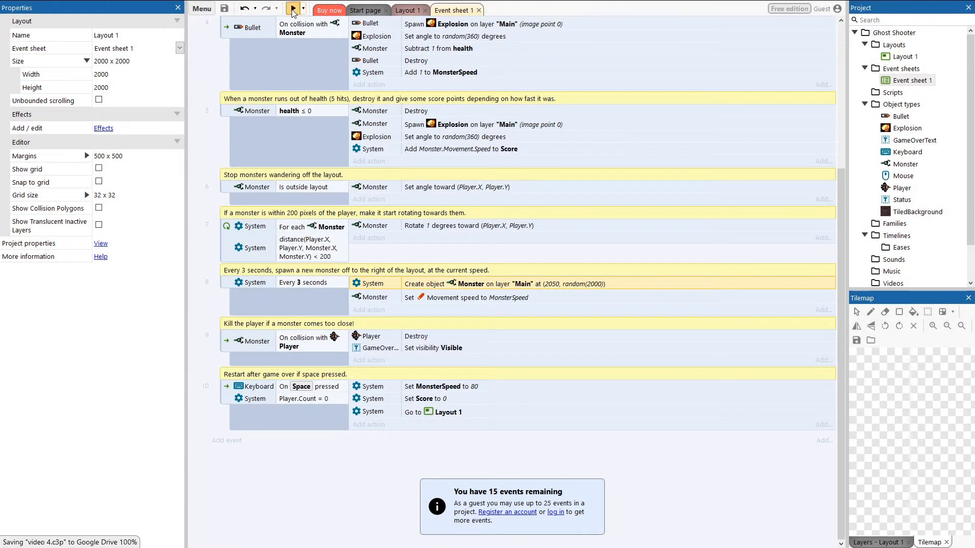
# Step: Preview the game and move the player around with the arrow keys
pyautogui.click(293, 8)
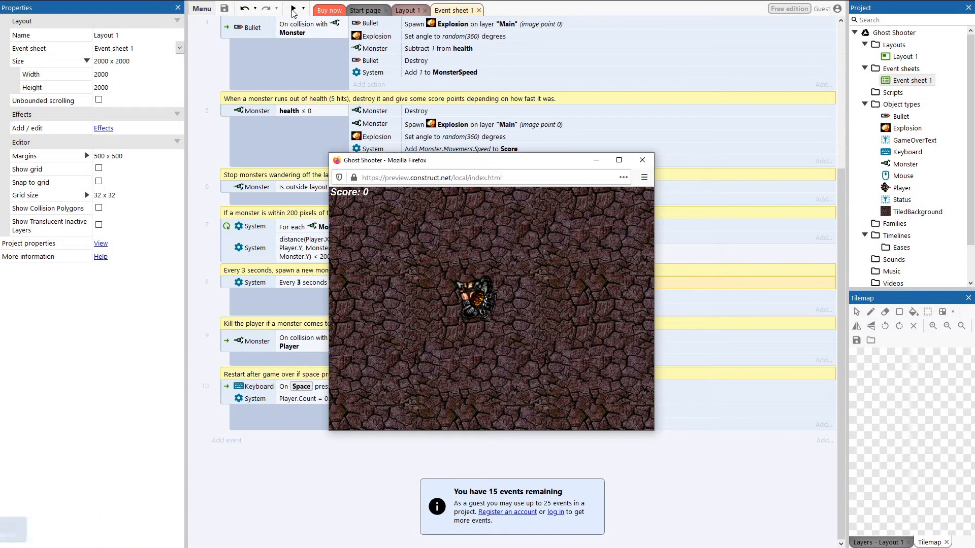
pyautogui.press('Left')
pyautogui.press('Up')
pyautogui.press('Right')
pyautogui.press('Down')
pyautogui.press('Right')
pyautogui.click(559, 318)
pyautogui.press('Left')
pyautogui.press('Down')
pyautogui.press('Right')
pyautogui.press('Down')
pyautogui.press('Left')
# Step: Keep playing the preview, moving with the arrow keys and shooting monsters, then close the preview window
pyautogui.press('Right')
pyautogui.press('Down')
pyautogui.press('Right')
pyautogui.press('Down')
pyautogui.press('Right')
pyautogui.press('Down')
pyautogui.press('Right')
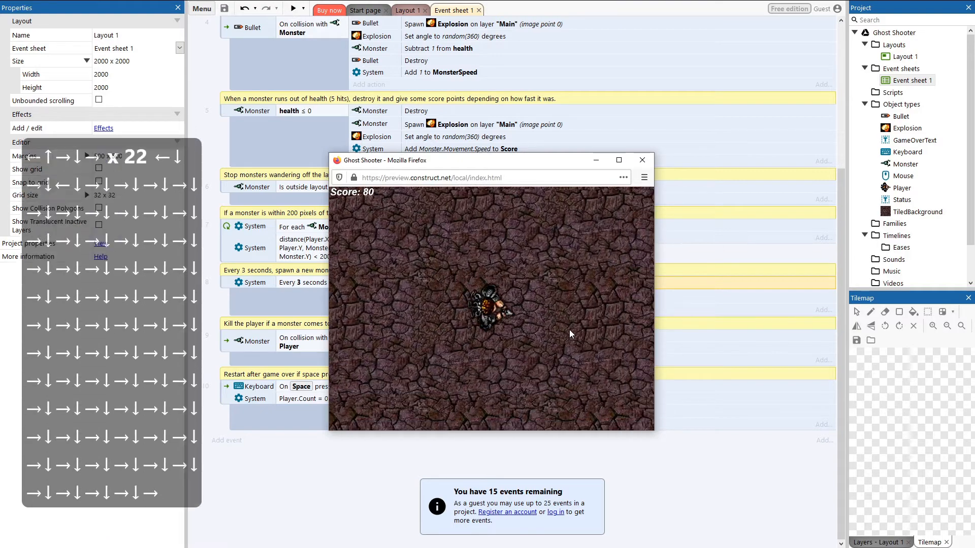
pyautogui.press('Down')
pyautogui.press('Right')
pyautogui.click(593, 334)
pyautogui.click(589, 329)
pyautogui.click(582, 325)
pyautogui.press('Down')
pyautogui.press('Right')
pyautogui.press('Up')
pyautogui.press('Down')
pyautogui.press('Right')
pyautogui.press('Right')
pyautogui.press('Down')
pyautogui.press('Down')
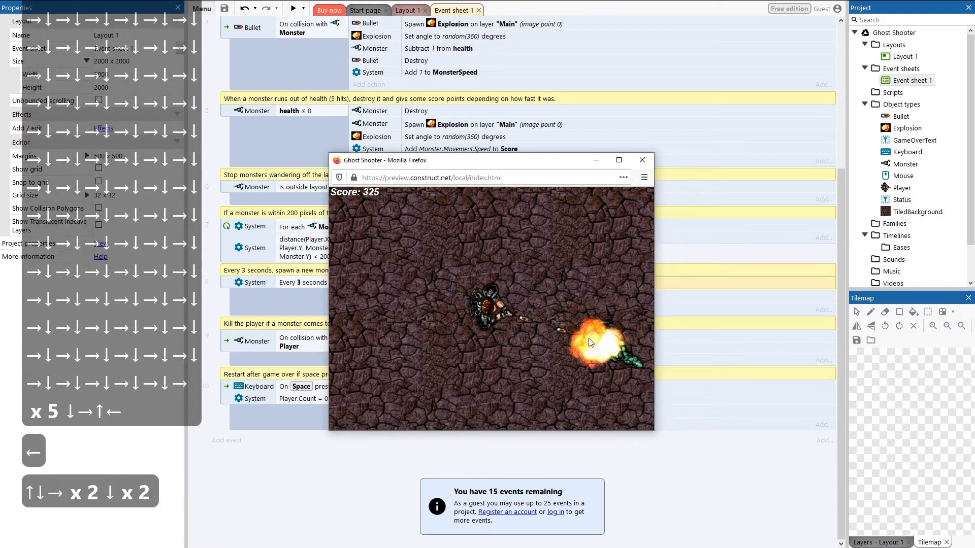
pyautogui.press('Down')
pyautogui.press('Right')
pyautogui.press('Down')
pyautogui.press('Right')
pyautogui.press('Down')
pyautogui.press('Right')
pyautogui.press('Down')
pyautogui.press('Right')
pyautogui.press('Down')
pyautogui.press('Right')
pyautogui.press('Down')
pyautogui.press('Right')
pyautogui.press('Left')
pyautogui.press('Down')
pyautogui.press('Right')
pyautogui.press('Down')
pyautogui.press('Right')
pyautogui.press('Down')
pyautogui.press('Right')
pyautogui.press('Down')
pyautogui.press('Right')
pyautogui.press('Down')
pyautogui.press('Right')
pyautogui.press('Down')
pyautogui.press('Right')
pyautogui.press('Down')
pyautogui.press('Right')
pyautogui.press('Down')
pyautogui.press('Right')
pyautogui.press('Down')
pyautogui.press('Up')
pyautogui.press('Right')
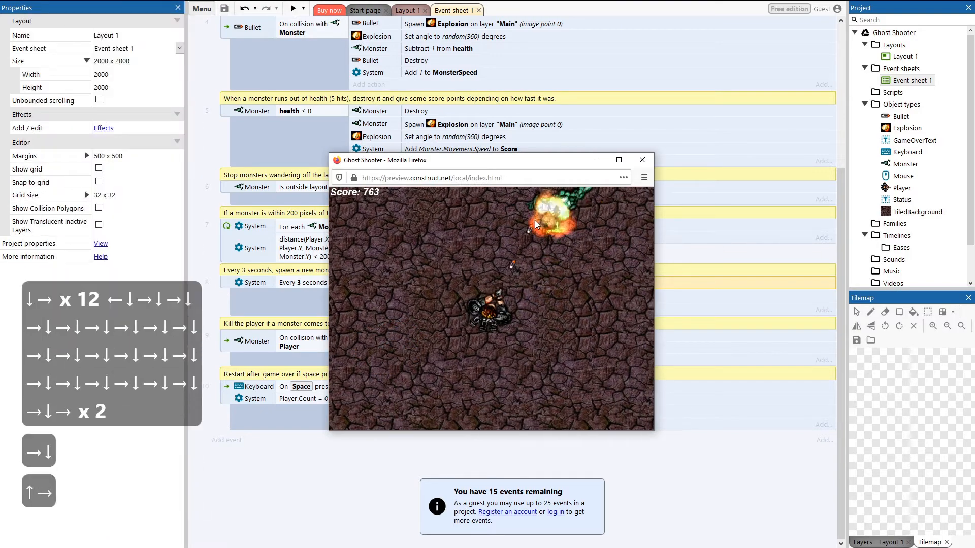
pyautogui.press('Down')
pyautogui.press('Right')
pyautogui.press('Down')
pyautogui.press('Right')
pyautogui.press('Down')
pyautogui.press('Right')
pyautogui.press('Down')
pyautogui.press('Right')
pyautogui.press('Down')
pyautogui.press('Right')
pyautogui.press('Down')
pyautogui.press('Left')
pyautogui.press('Left')
pyautogui.press('Left')
pyautogui.press('Left')
pyautogui.press('Left')
pyautogui.press('Left')
pyautogui.press('Left')
pyautogui.press('Left')
pyautogui.press('Left')
pyautogui.press('Left')
pyautogui.press('Up')
pyautogui.press('Up')
pyautogui.press('Up')
pyautogui.press('Up')
pyautogui.press('Up')
pyautogui.press('Up')
pyautogui.press('Up')
pyautogui.press('Up')
pyautogui.press('Up')
pyautogui.press('Up')
pyautogui.press('Up')
pyautogui.press('Down')
pyautogui.press('Up')
pyautogui.press('Left')
pyautogui.press('Left')
pyautogui.press('Left')
pyautogui.press('Up')
pyautogui.press('Left')
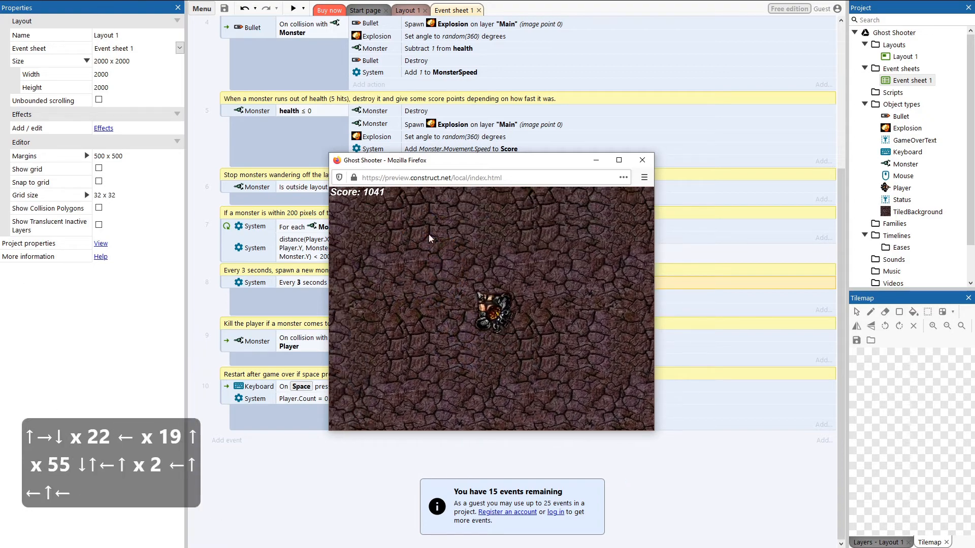
pyautogui.press('Left')
pyautogui.press('Left')
pyautogui.press('Left')
pyautogui.press('Left')
pyautogui.press('Left')
pyautogui.press('Left')
pyautogui.press('Left')
pyautogui.press('Left')
pyautogui.press('Left')
pyautogui.press('Left')
pyautogui.press('Left')
pyautogui.press('Left')
pyautogui.press('Left')
pyautogui.press('Left')
pyautogui.press('Right')
pyautogui.press('Up')
pyautogui.press('Up')
pyautogui.press('Up')
pyautogui.press('Up')
pyautogui.press('Left')
pyautogui.press('Up')
pyautogui.press('Right')
pyautogui.press('Down')
pyautogui.press('Left')
pyautogui.press('Down')
pyautogui.press('Left')
pyautogui.press('Left')
pyautogui.press('Left')
pyautogui.press('Left')
pyautogui.press('Left')
pyautogui.press('Left')
pyautogui.press('Left')
pyautogui.press('Left')
pyautogui.press('Left')
pyautogui.press('Left')
pyautogui.press('Left')
pyautogui.press('Left')
pyautogui.press('Left')
pyautogui.press('Left')
pyautogui.press('Right')
pyautogui.press('Right')
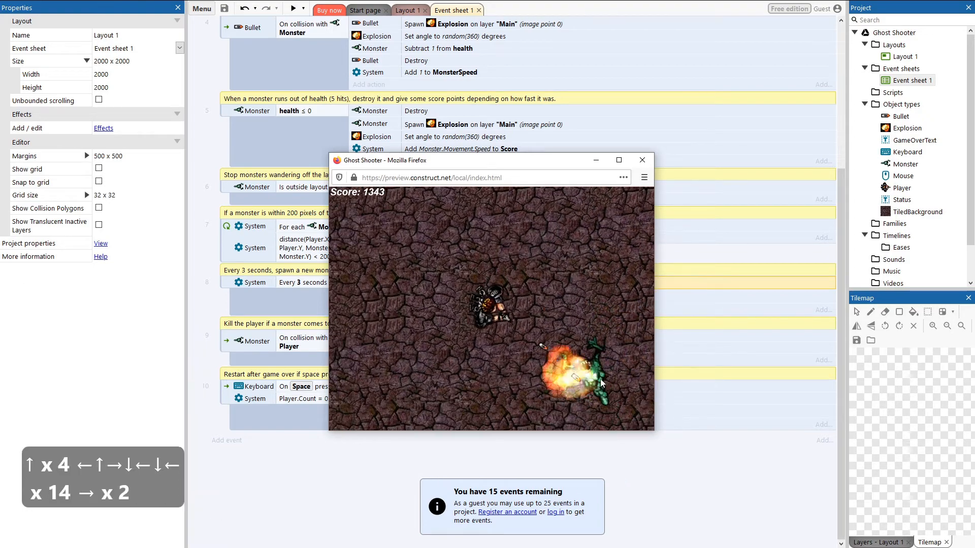
pyautogui.press('Left')
pyautogui.press('Up')
pyautogui.press('Up')
pyautogui.press('Up')
pyautogui.press('Up')
pyautogui.press('Up')
pyautogui.press('Up')
pyautogui.press('Up')
pyautogui.press('Up')
pyautogui.press('Up')
pyautogui.press('Up')
pyautogui.press('Up')
pyautogui.press('Up')
pyautogui.press('Up')
pyautogui.press('Up')
pyautogui.press('Up')
pyautogui.press('Up')
pyautogui.press('Up')
pyautogui.press('Up')
pyautogui.press('Up')
pyautogui.press('Up')
pyautogui.press('Up')
pyautogui.press('Up')
pyautogui.press('Up')
pyautogui.press('Up')
pyautogui.press('Up')
pyautogui.press('Up')
pyautogui.press('Up')
pyautogui.press('Up')
pyautogui.press('Up')
pyautogui.press('Up')
pyautogui.press('Left')
pyautogui.press('Down')
pyautogui.press('Right')
pyautogui.press('Up')
pyautogui.press('Up')
pyautogui.press('Up')
pyautogui.press('Up')
pyautogui.press('Up')
pyautogui.press('Up')
pyautogui.press('Up')
pyautogui.press('Up')
pyautogui.press('Up')
pyautogui.press('Up')
pyautogui.press('Up')
pyautogui.press('Up')
pyautogui.press('Up')
pyautogui.press('Up')
pyautogui.press('Up')
pyautogui.press('Up')
pyautogui.press('Up')
pyautogui.press('Up')
pyautogui.press('Up')
pyautogui.press('Up')
pyautogui.press('Up')
pyautogui.press('Up')
pyautogui.press('Up')
pyautogui.press('Up')
pyautogui.press('Up')
pyautogui.press('Up')
pyautogui.press('Up')
pyautogui.press('Up')
pyautogui.press('Up')
pyautogui.press('Up')
pyautogui.press('Up')
pyautogui.press('Up')
pyautogui.press('Up')
pyautogui.press('Up')
pyautogui.press('Up')
pyautogui.press('Up')
pyautogui.press('Up')
pyautogui.press('Up')
pyautogui.press('Up')
pyautogui.press('Up')
pyautogui.press('Up')
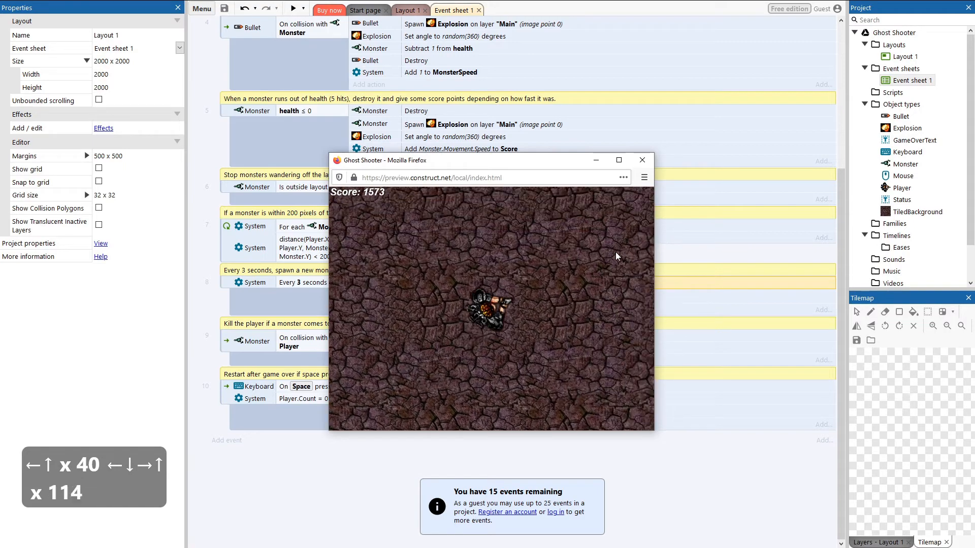
pyautogui.press('Up')
pyautogui.press('Up')
pyautogui.press('Down')
pyautogui.press('Down')
pyautogui.press('Down')
pyautogui.press('Down')
pyautogui.press('Down')
pyautogui.press('Down')
pyautogui.press('Down')
pyautogui.press('Down')
pyautogui.press('Down')
pyautogui.press('Down')
pyautogui.press('Down')
pyautogui.press('Down')
pyautogui.press('Down')
pyautogui.press('Down')
pyautogui.press('Down')
pyautogui.press('Down')
pyautogui.press('Down')
pyautogui.press('Down')
pyautogui.press('Down')
pyautogui.press('Down')
pyautogui.press('Down')
pyautogui.press('Down')
pyautogui.press('Down')
pyautogui.press('Down')
pyautogui.press('Down')
pyautogui.press('Down')
pyautogui.press('Down')
pyautogui.press('Down')
pyautogui.press('Down')
pyautogui.press('Down')
pyautogui.press('Down')
pyautogui.press('Down')
pyautogui.press('Down')
pyautogui.press('Down')
pyautogui.press('Down')
pyautogui.press('Down')
pyautogui.press('Down')
pyautogui.press('Down')
pyautogui.press('Down')
pyautogui.press('Down')
pyautogui.press('Right')
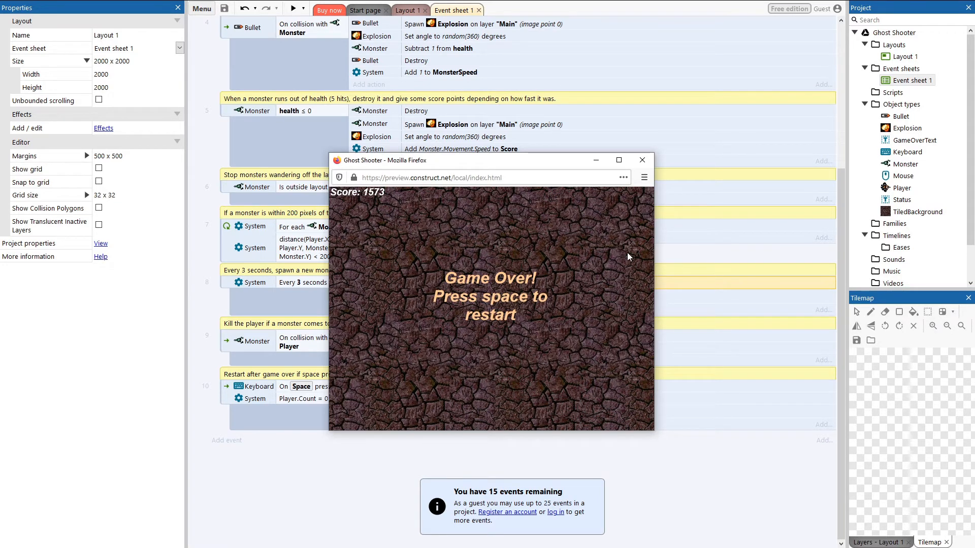
pyautogui.click(643, 161)
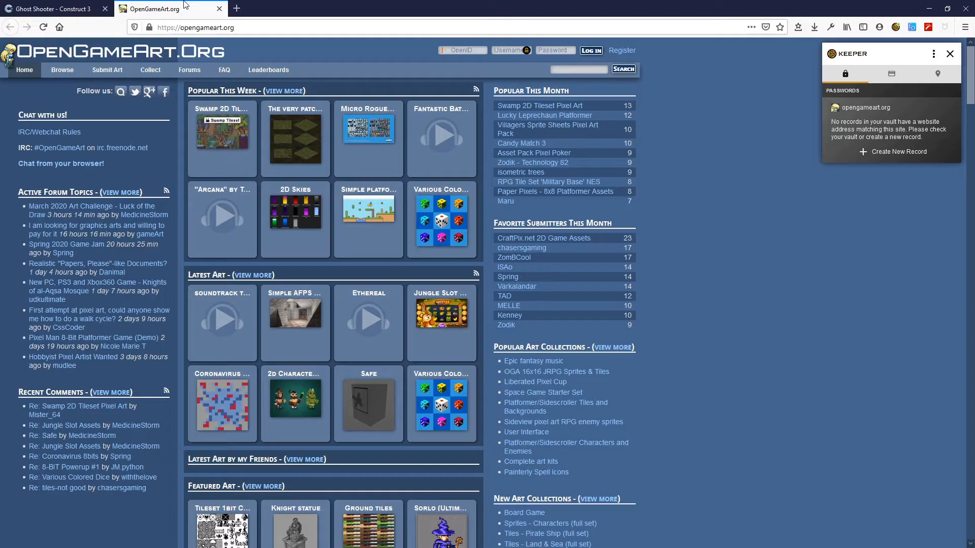
# Step: Switch to the OpenGameArt tab and search the 2D art section for sci-fi
pyautogui.click(185, 7)
pyautogui.moveTo(183, 32); pyautogui.dragTo(250, 33)
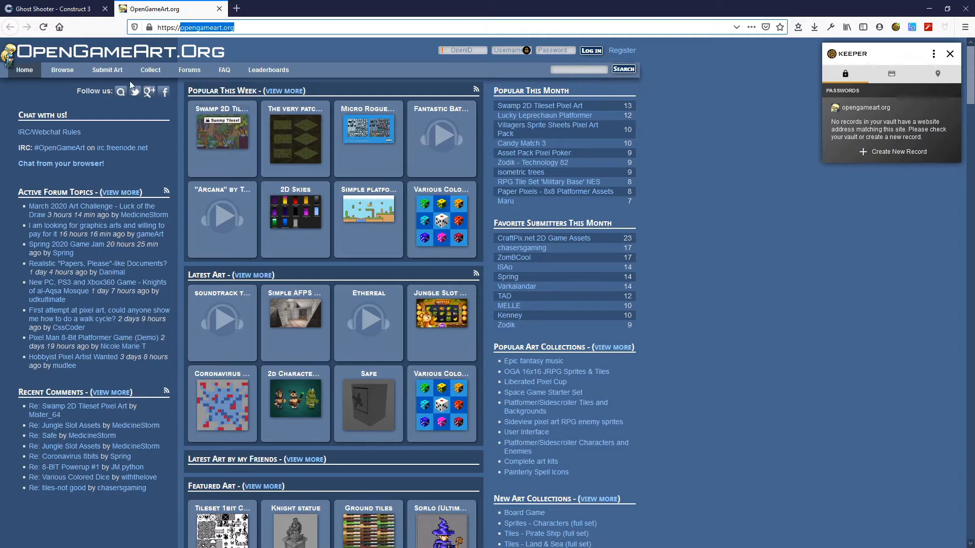
pyautogui.moveTo(69, 74)
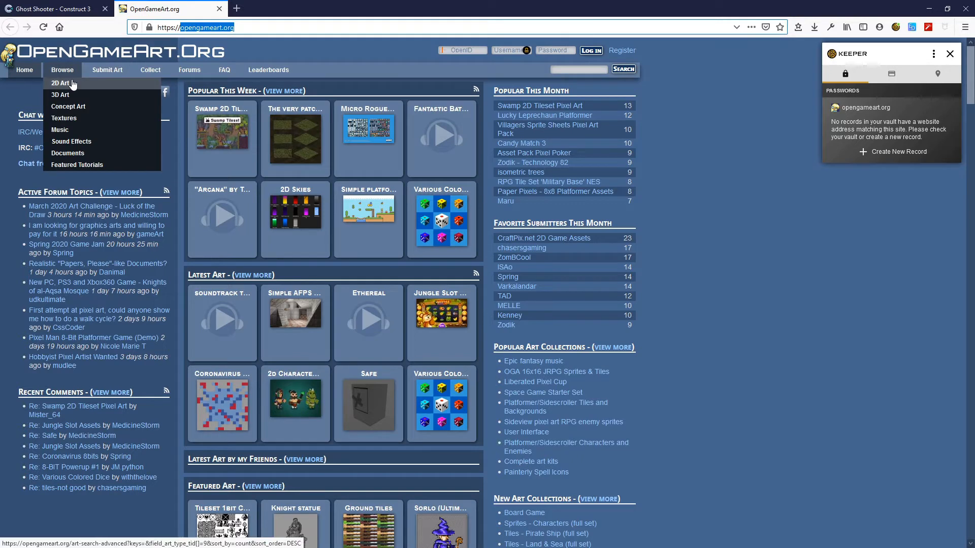
pyautogui.click(70, 83)
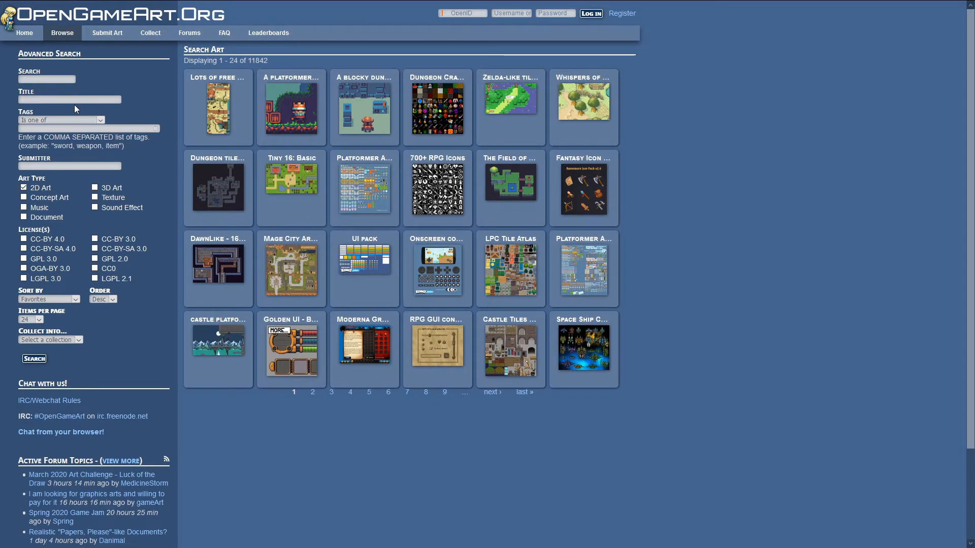
pyautogui.write('s')
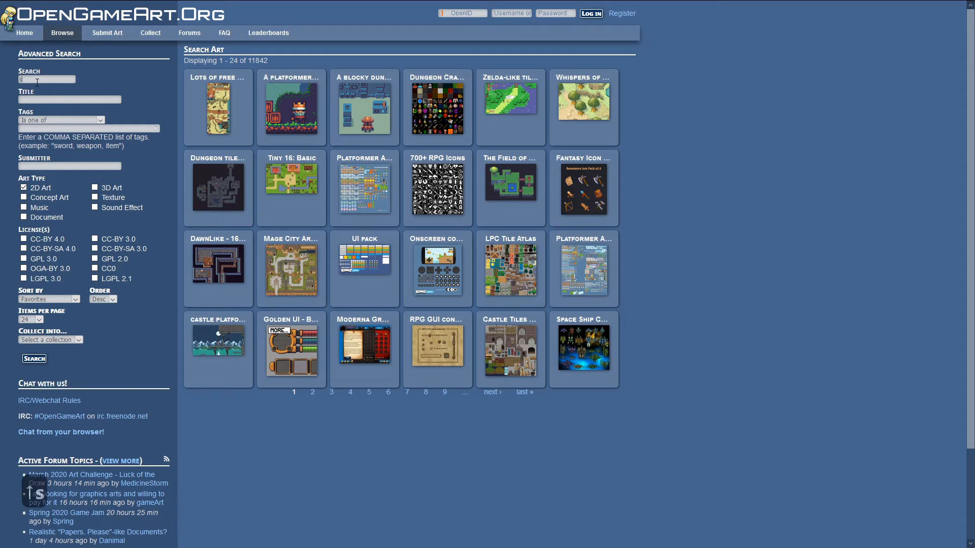
pyautogui.write('ci-fi')
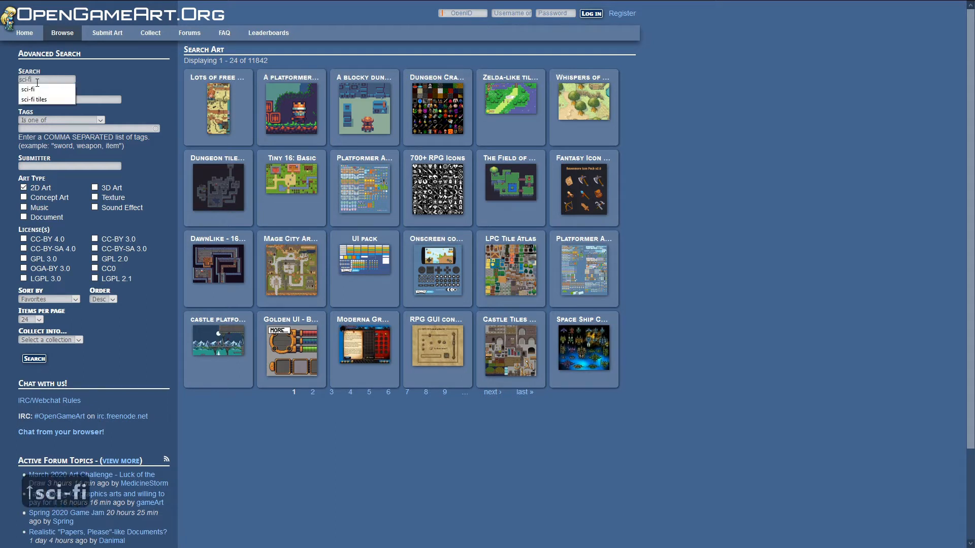
pyautogui.click(38, 362)
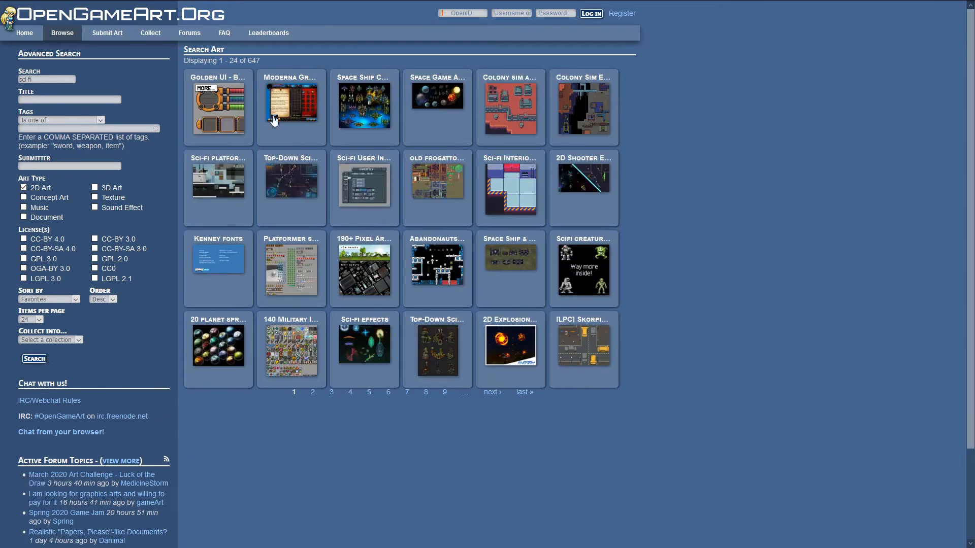
# Step: Open the Sci-fi Interior tiles entry and view its preview images
pyautogui.click(510, 164)
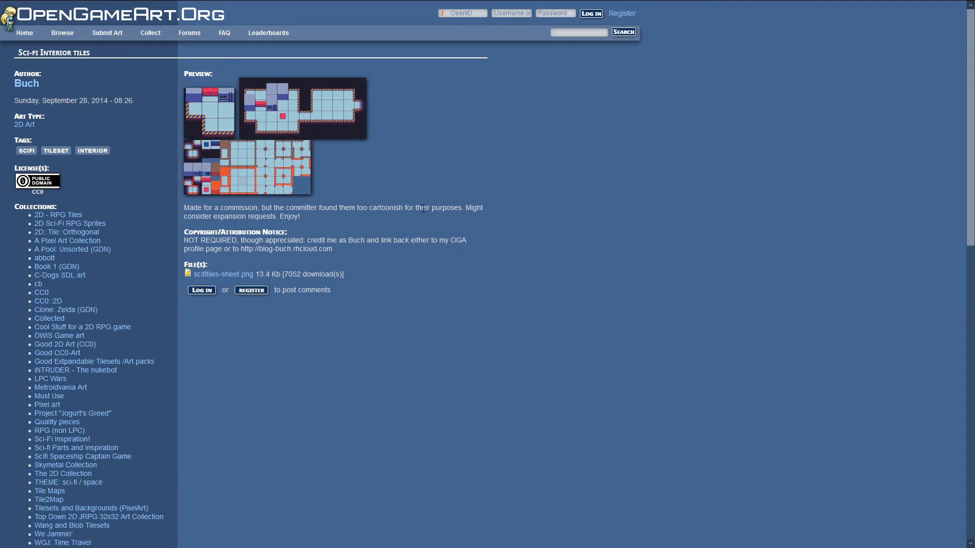
pyautogui.click(281, 177)
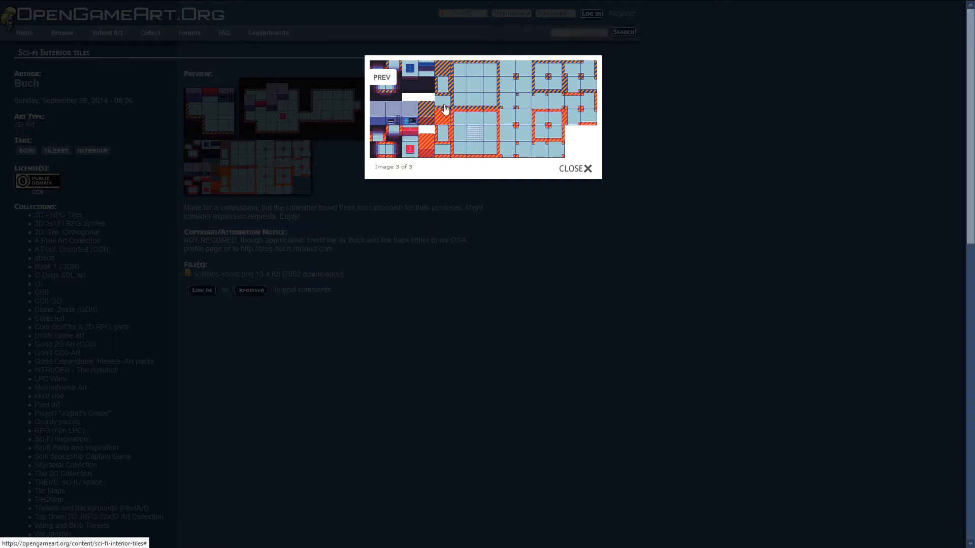
pyautogui.click(465, 232)
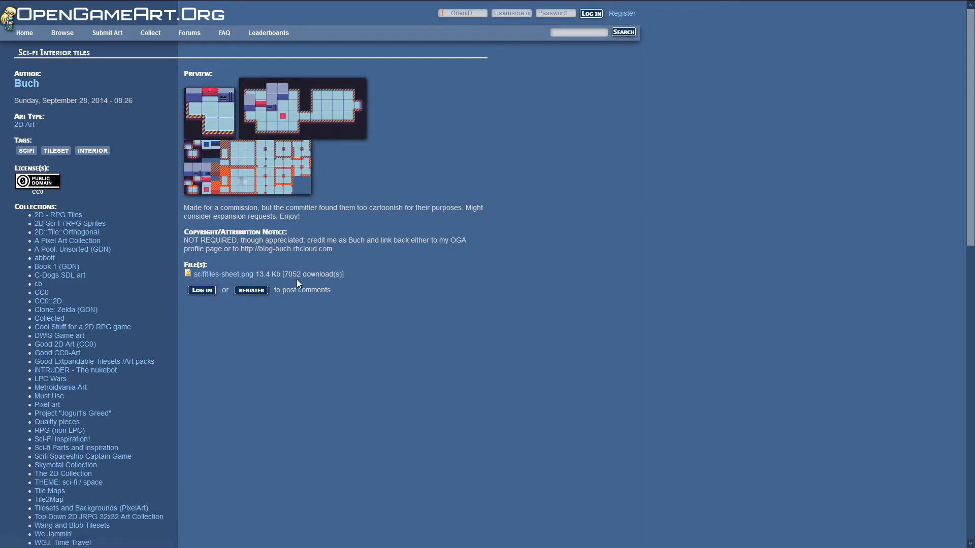
# Step: Download the scifitiles-sheet.png file and check it in the downloads list
pyautogui.click(246, 275)
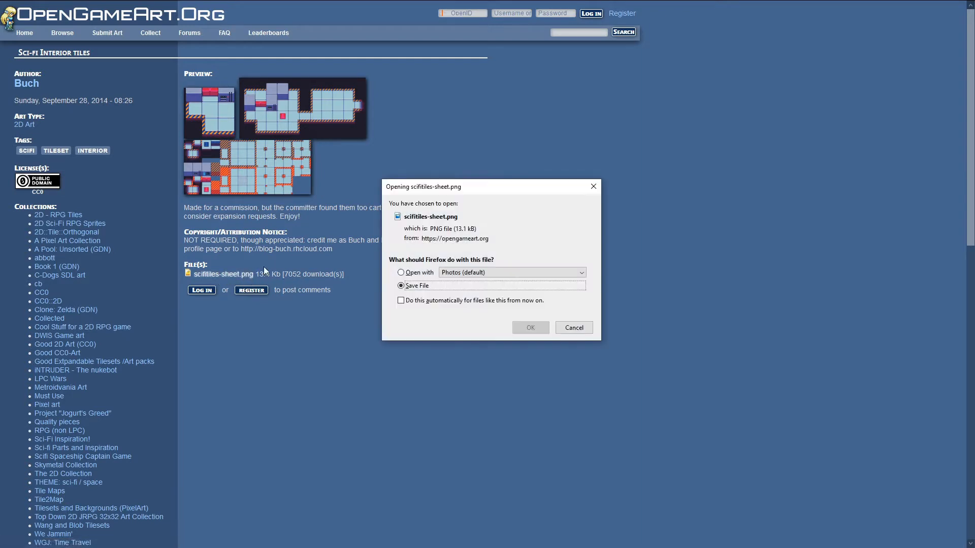
pyautogui.click(527, 326)
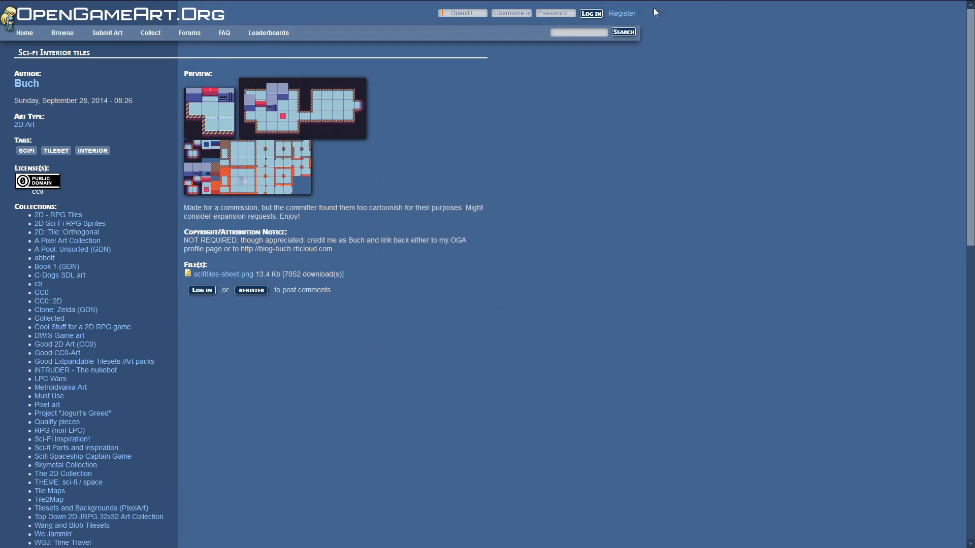
pyautogui.moveTo(655, 2)
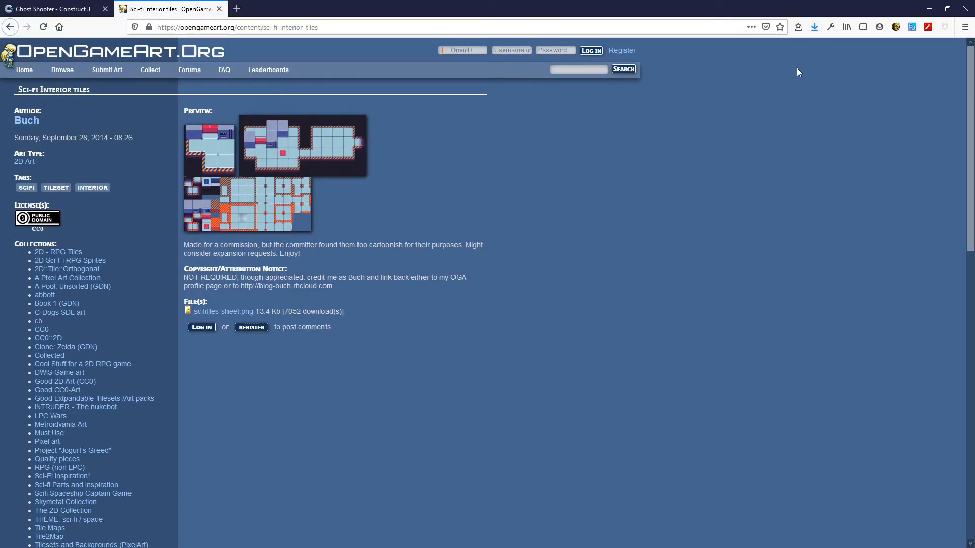
pyautogui.moveTo(765, 2)
pyautogui.click(814, 27)
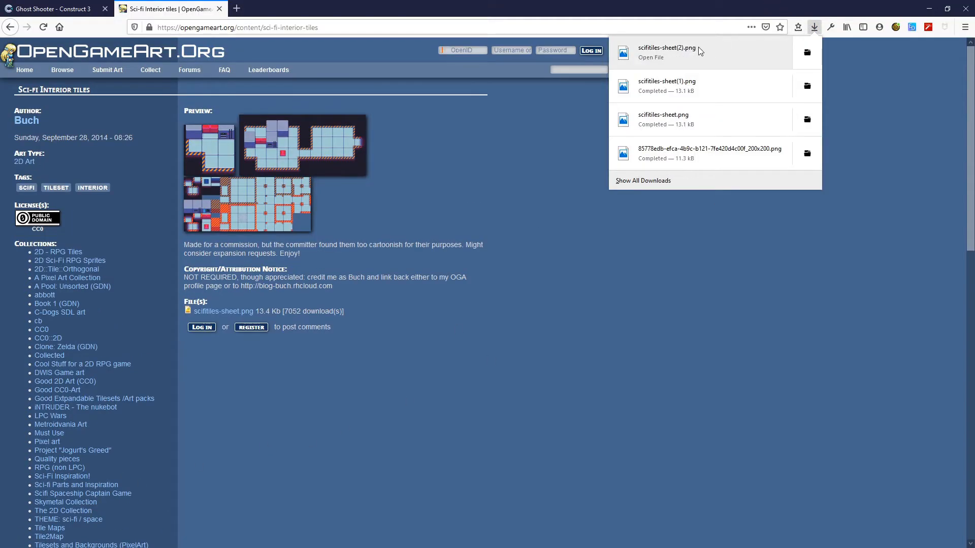
pyautogui.click(520, 163)
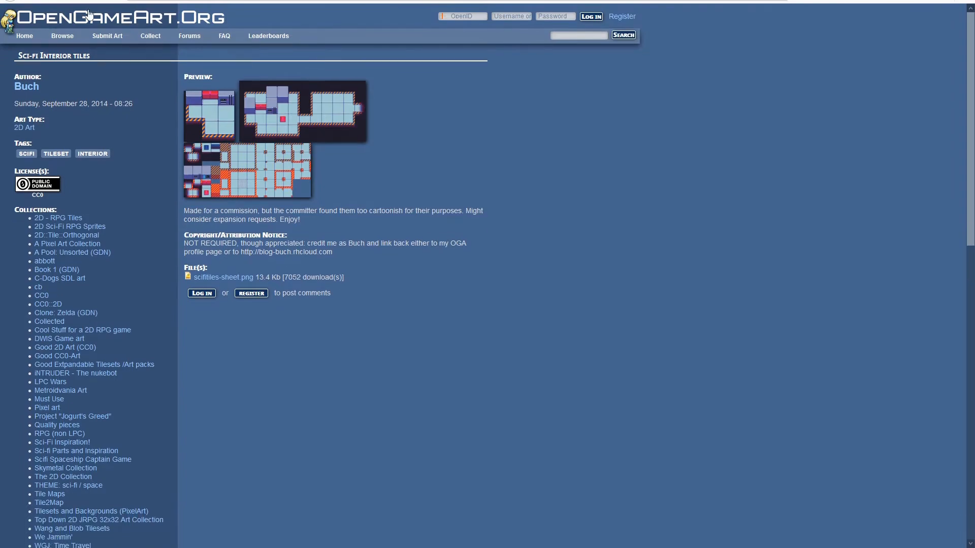
# Step: Return to the Construct tab, open Layout 1 and open the TiledBackground image editor
pyautogui.click(48, 9)
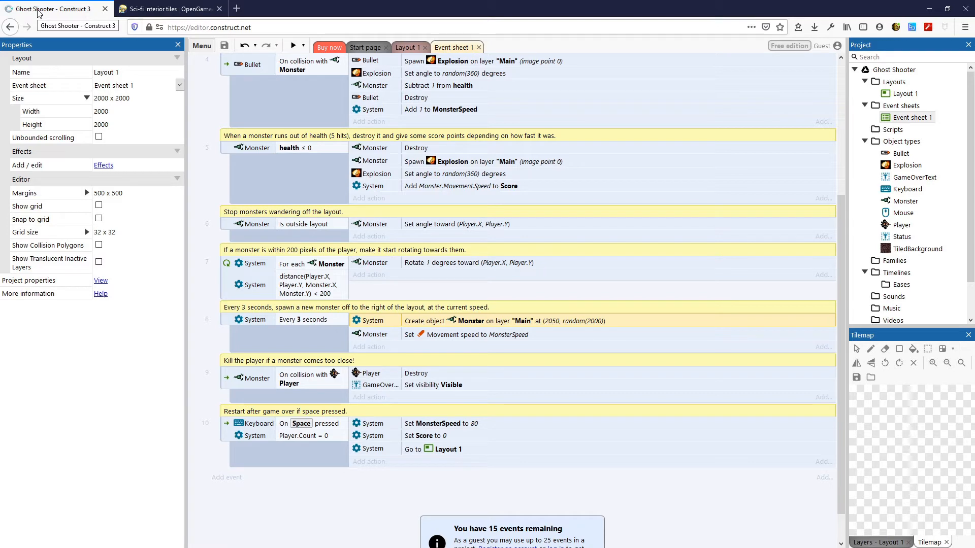
pyautogui.click(408, 50)
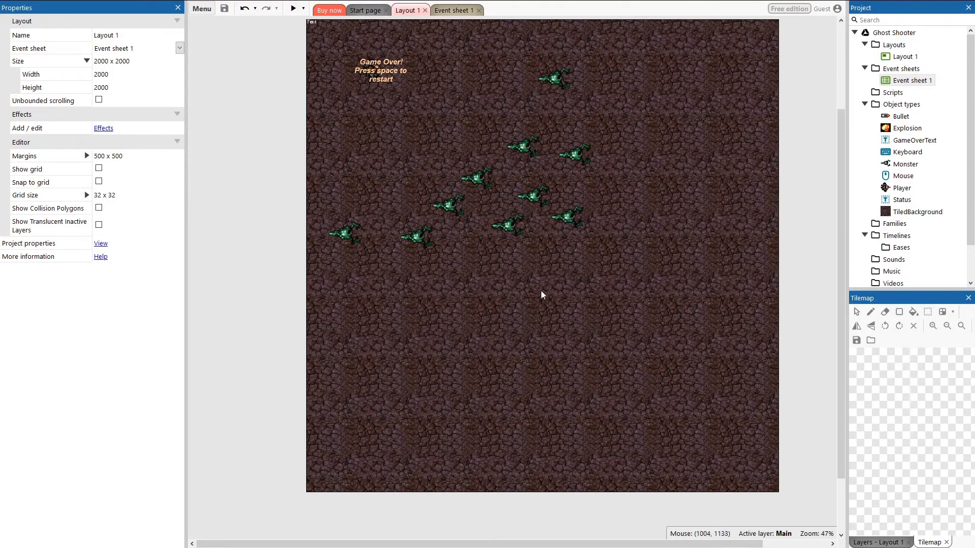
pyautogui.press('Escape')
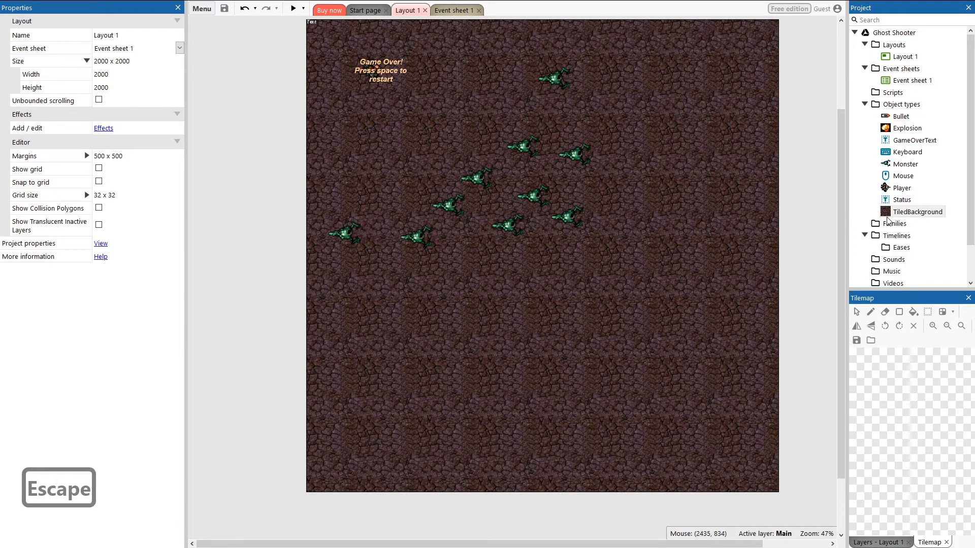
pyautogui.doubleClick(902, 212)
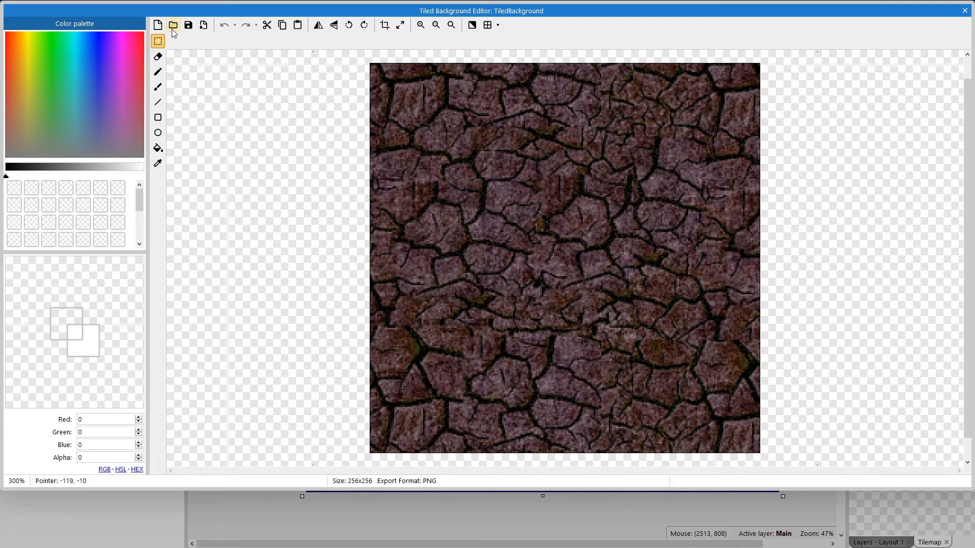
# Step: Clear the TiledBackground image and load scifitiles-sheet.png into it
pyautogui.click(160, 25)
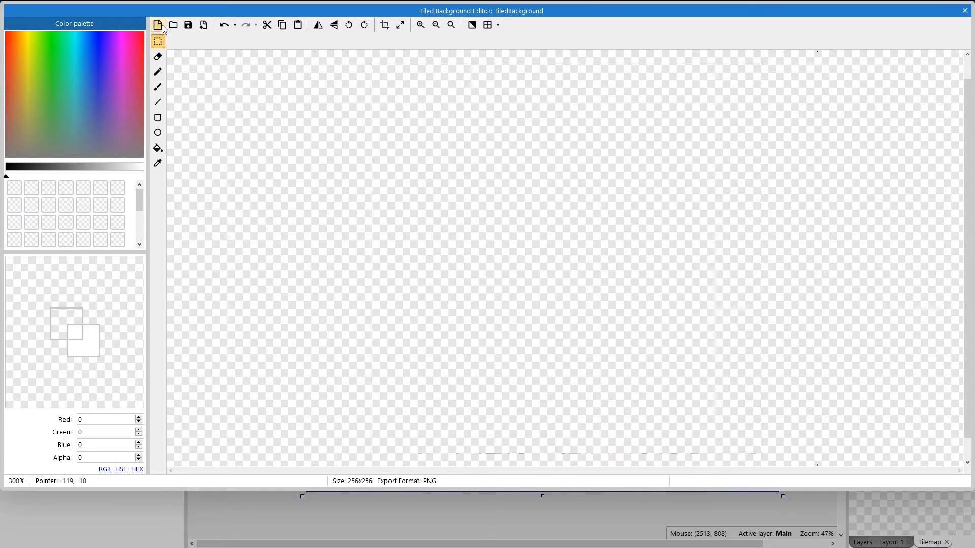
pyautogui.click(174, 25)
pyautogui.doubleClick(183, 85)
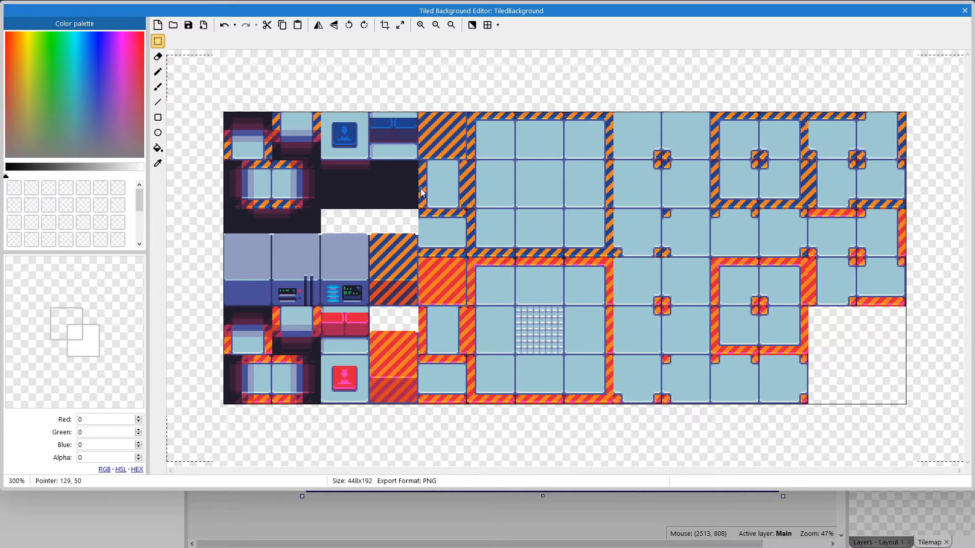
# Step: Crop the image down to a single 32 x 32 plain floor tile and close the image editor
pyautogui.keyDown('ctrl'); pyautogui.scroll(1, 521, 187); pyautogui.keyUp('ctrl')
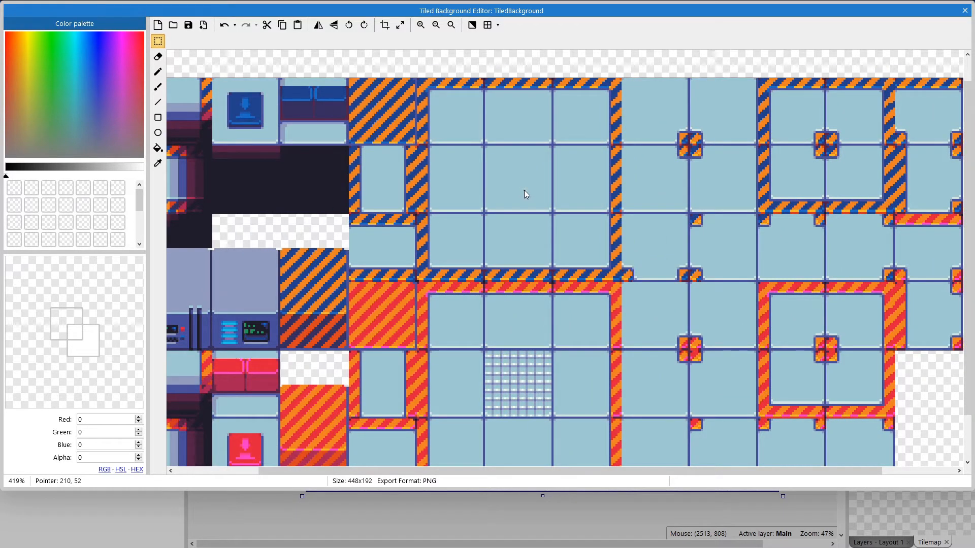
pyautogui.keyDown('ctrl'); pyautogui.scroll(3, 529, 189); pyautogui.keyUp('ctrl')
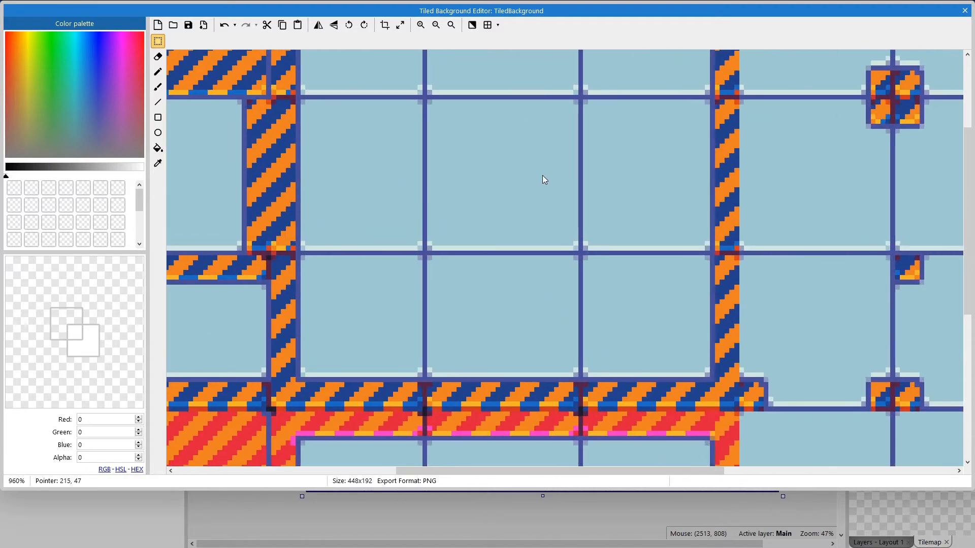
pyautogui.keyDown('ctrl'); pyautogui.scroll(1, 543, 175); pyautogui.keyUp('ctrl')
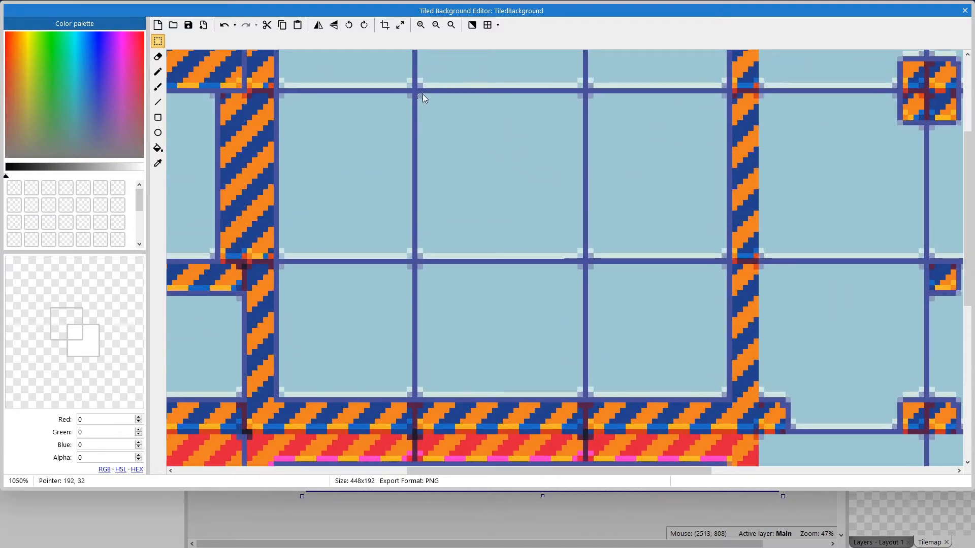
pyautogui.moveTo(423, 94); pyautogui.dragTo(587, 261)
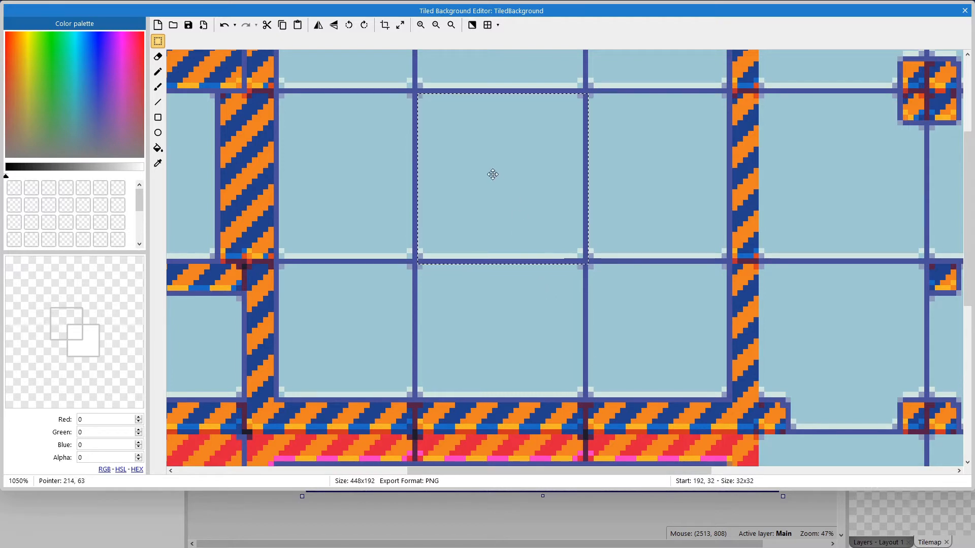
pyautogui.click(384, 27)
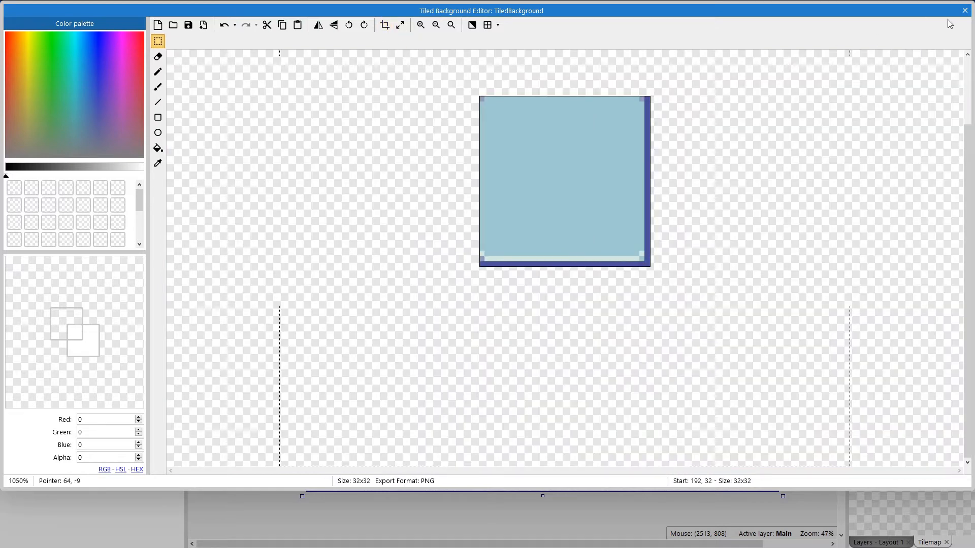
pyautogui.click(964, 11)
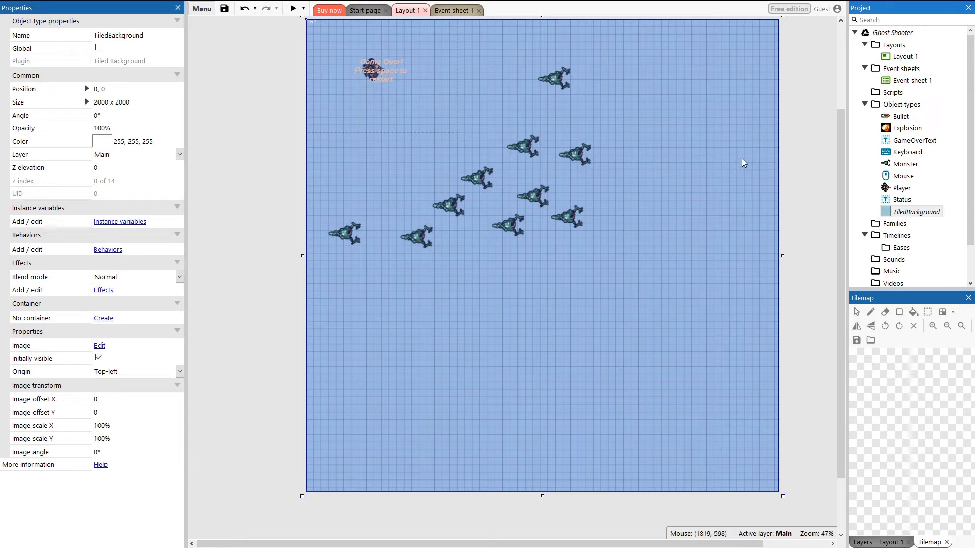
# Step: Add a new Tiled Background object type named StraightWallBottom
pyautogui.rightClick(882, 107)
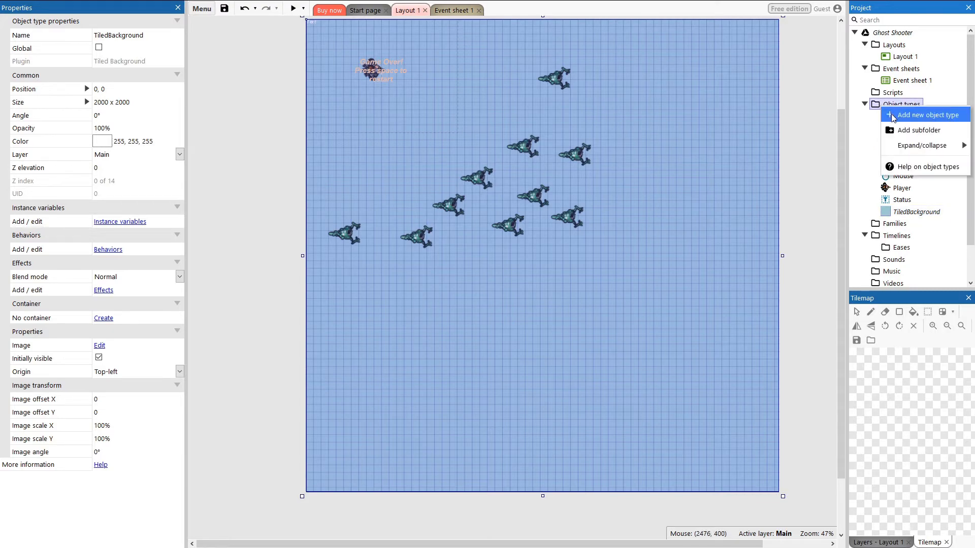
pyautogui.click(893, 115)
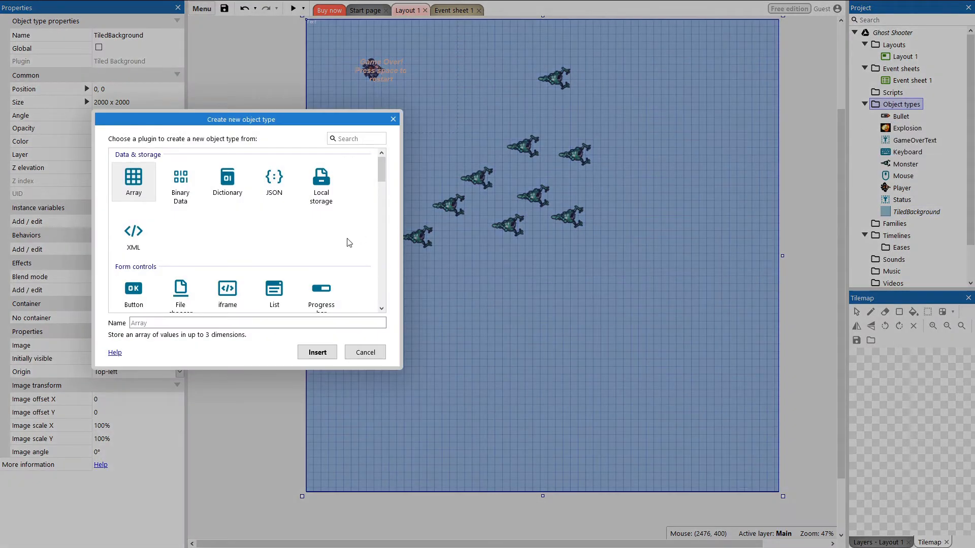
pyautogui.scroll(-3, 333, 246)
pyautogui.scroll(-3, 330, 228)
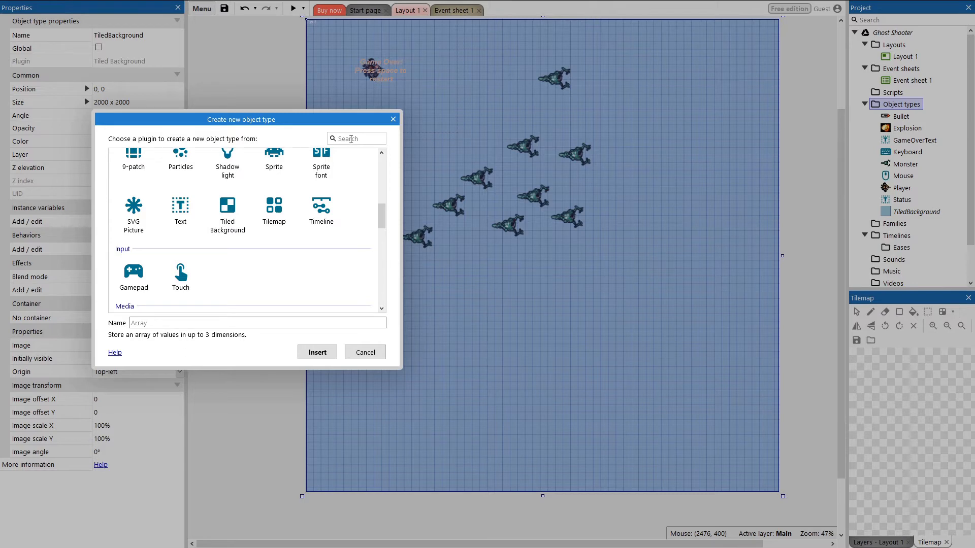
pyautogui.click(228, 213)
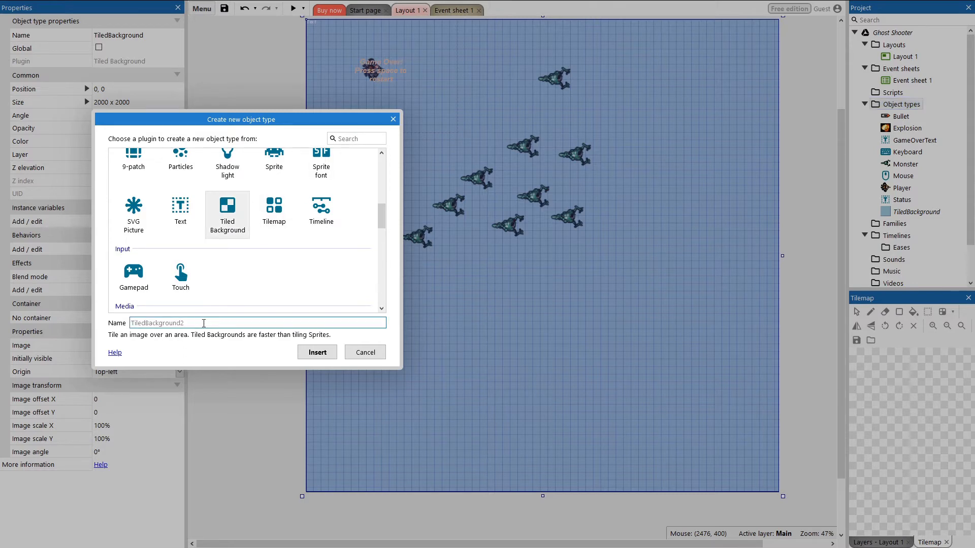
pyautogui.write('Straight')
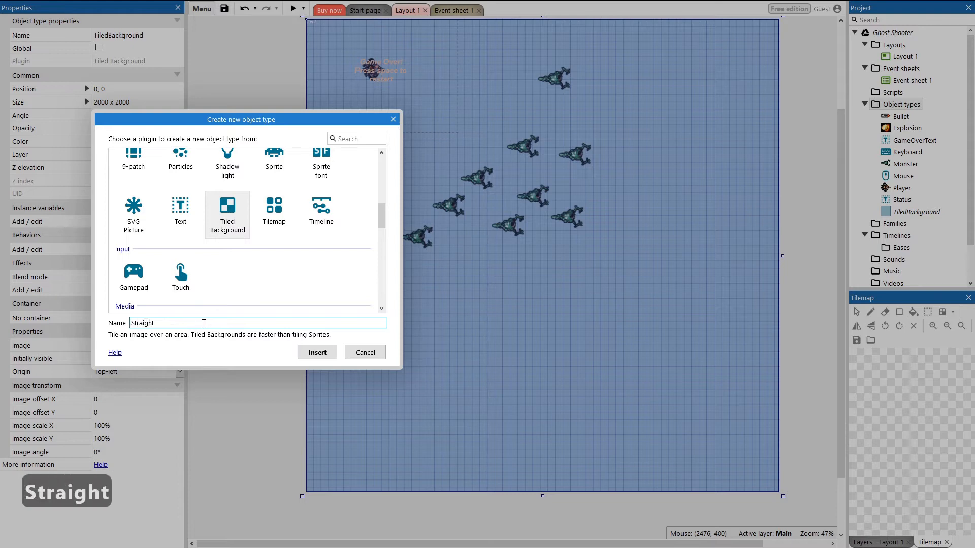
pyautogui.write('WallBottom')
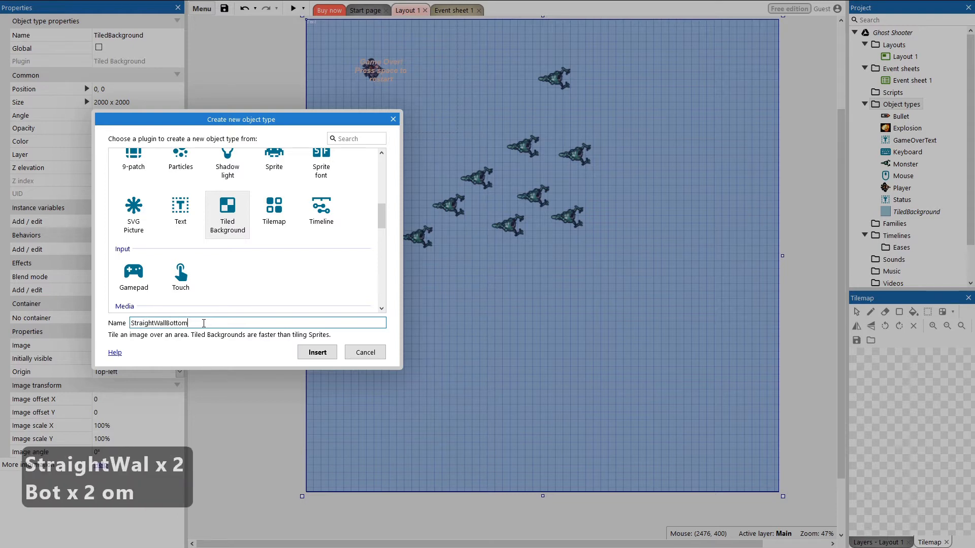
pyautogui.click(316, 353)
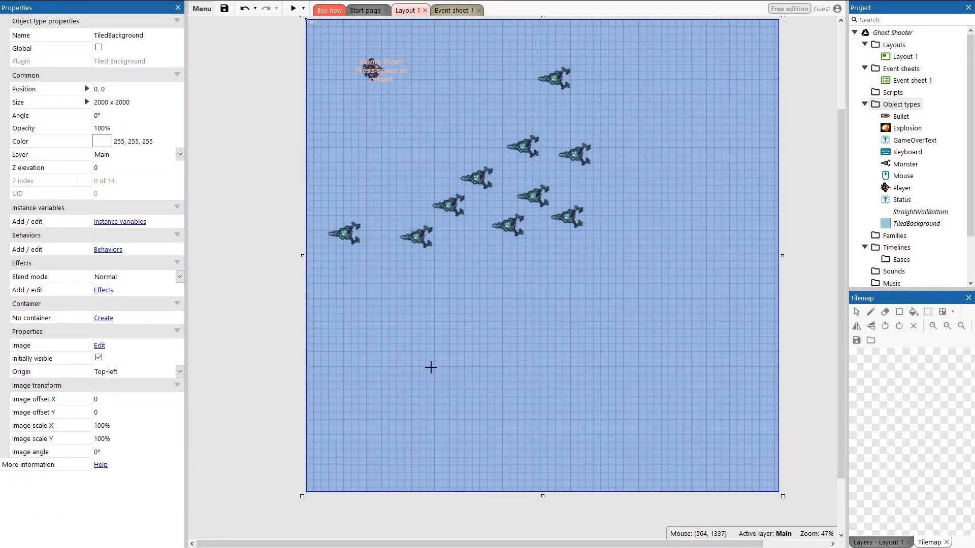
# Step: Place a StraightWallBottom instance near the layout's bottom-left corner and load scifitiles-sheet(2).png into its image
pyautogui.click(325, 480)
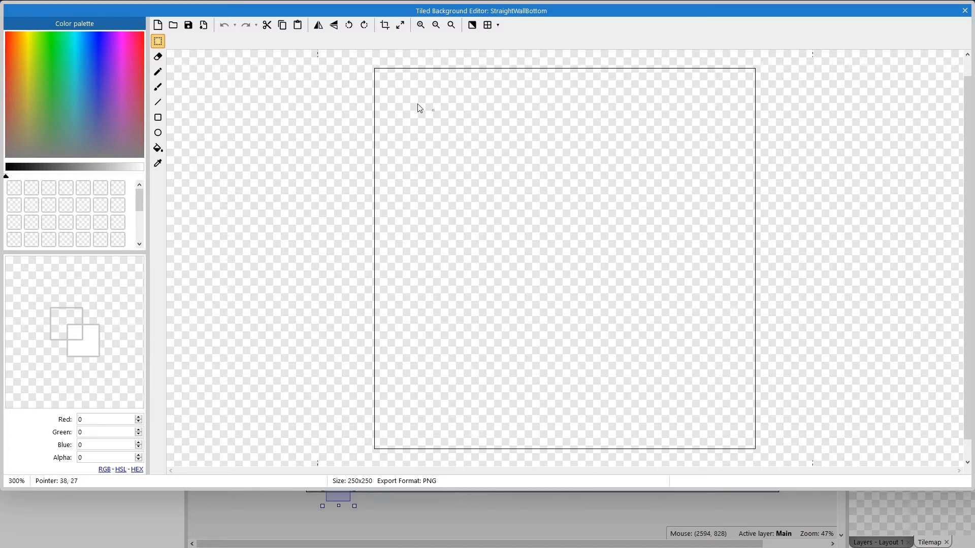
pyautogui.click(173, 30)
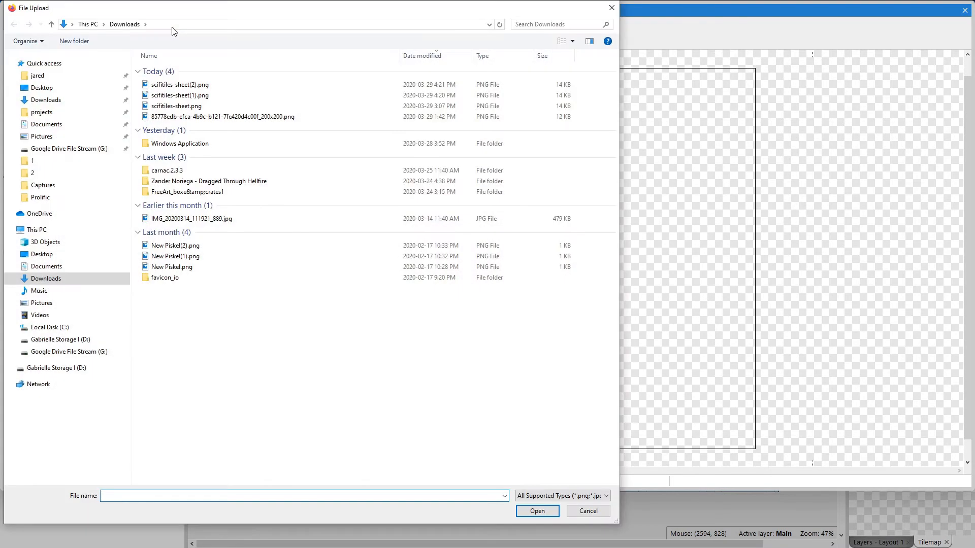
pyautogui.doubleClick(180, 85)
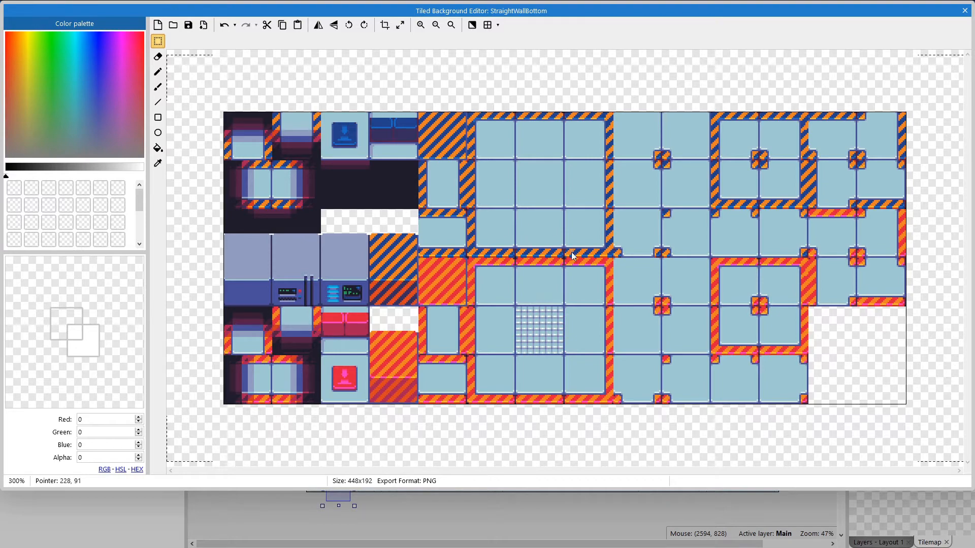
# Step: Crop the image to a single 32 x 32 floor tile with a striped bottom edge and close the image editor
pyautogui.keyDown('ctrl'); pyautogui.scroll(5, 547, 242); pyautogui.keyUp('ctrl')
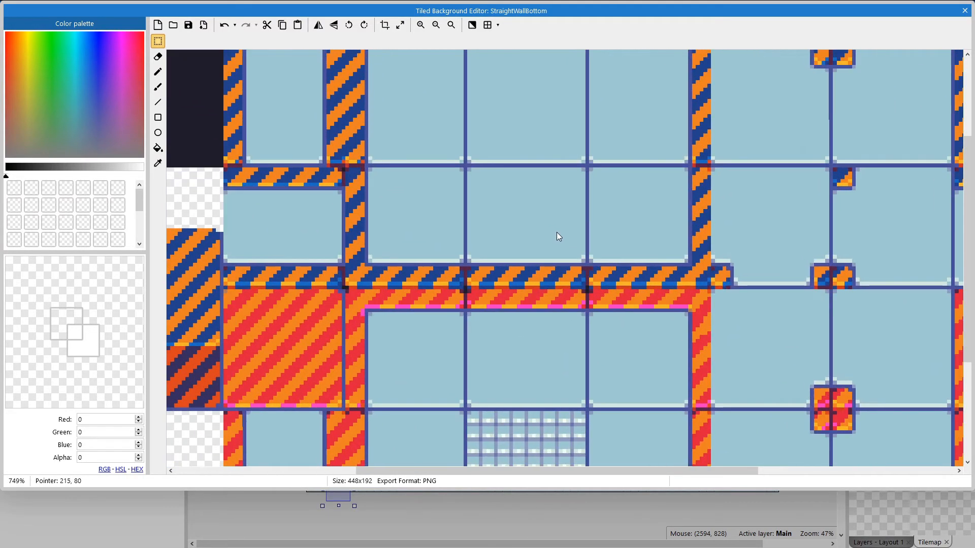
pyautogui.keyDown('ctrl'); pyautogui.scroll(1, 556, 232); pyautogui.keyUp('ctrl')
pyautogui.moveTo(455, 156); pyautogui.dragTo(595, 296)
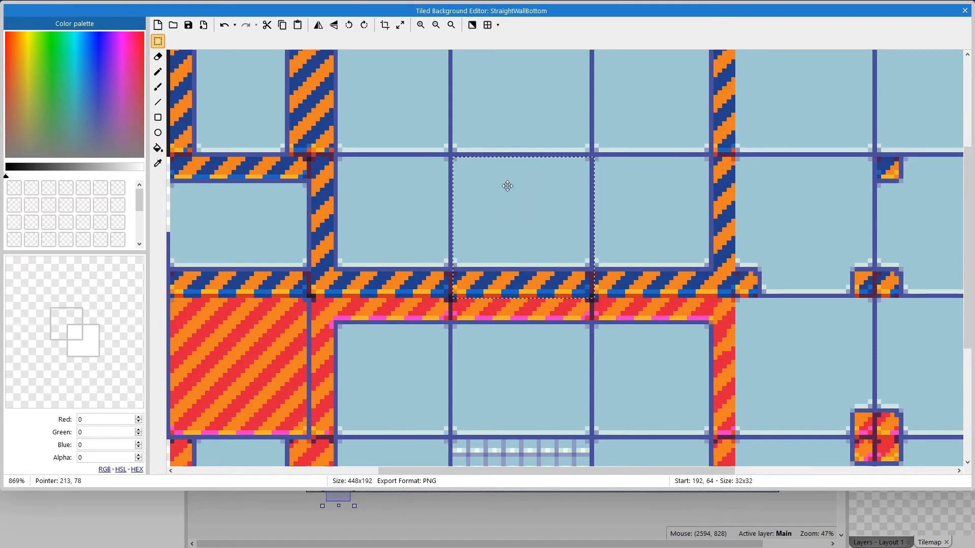
pyautogui.click(380, 28)
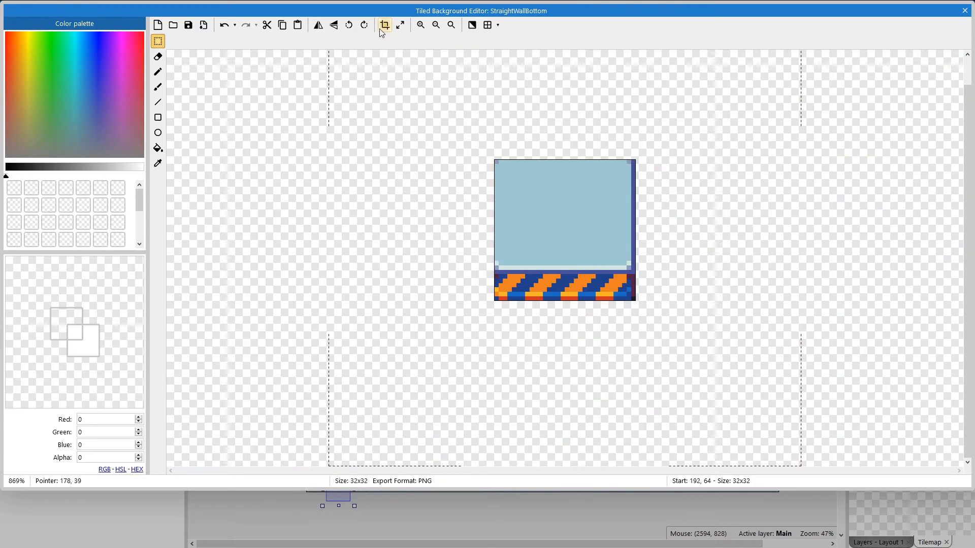
pyautogui.moveTo(760, 1)
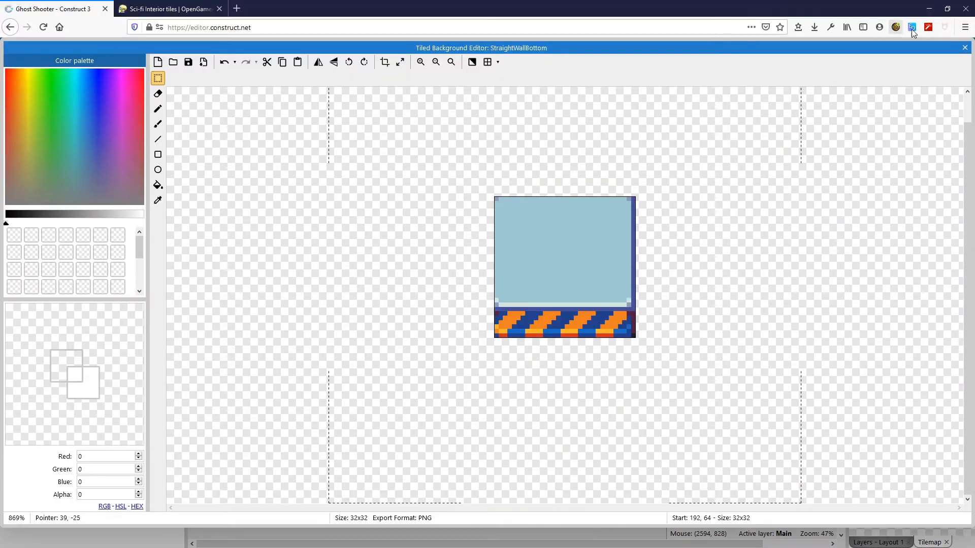
pyautogui.click(965, 48)
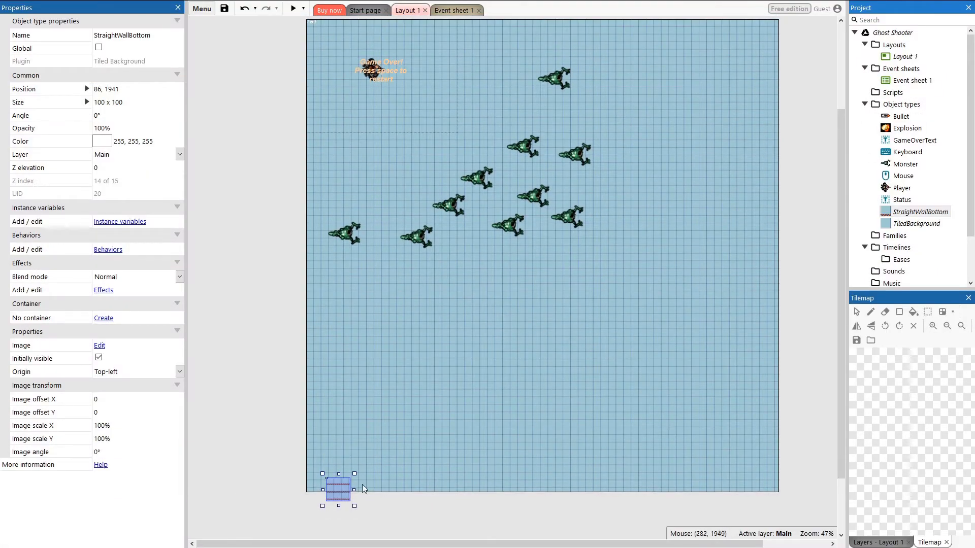
# Step: Move the wall instance to the layout's bottom-left corner
pyautogui.keyDown('ctrl'); pyautogui.scroll(4, 325, 498); pyautogui.keyUp('ctrl')
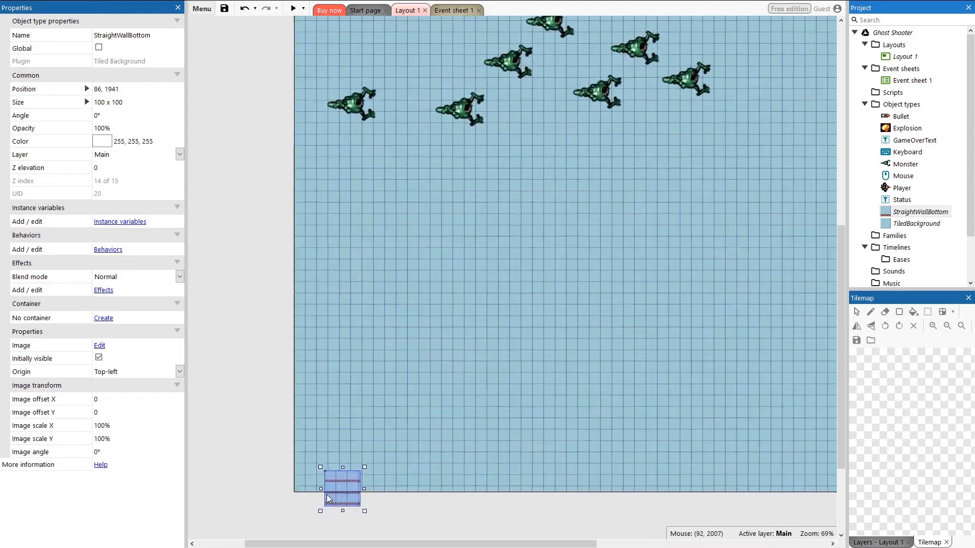
pyautogui.keyDown('ctrl'); pyautogui.scroll(8, 328, 499); pyautogui.keyUp('ctrl')
pyautogui.moveTo(362, 380); pyautogui.dragTo(312, 350)
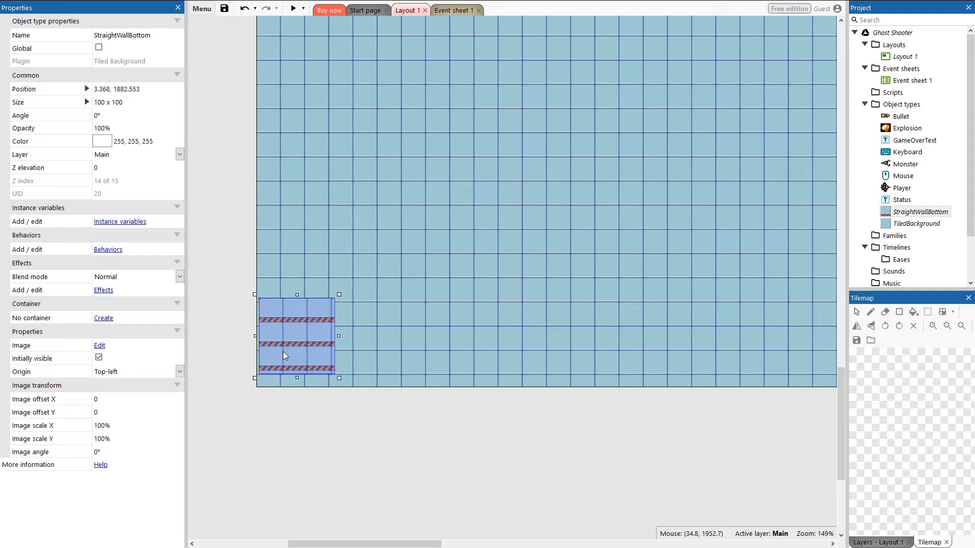
# Step: Set the wall instance's size to 2000 x 32
pyautogui.click(87, 103)
pyautogui.click(107, 116)
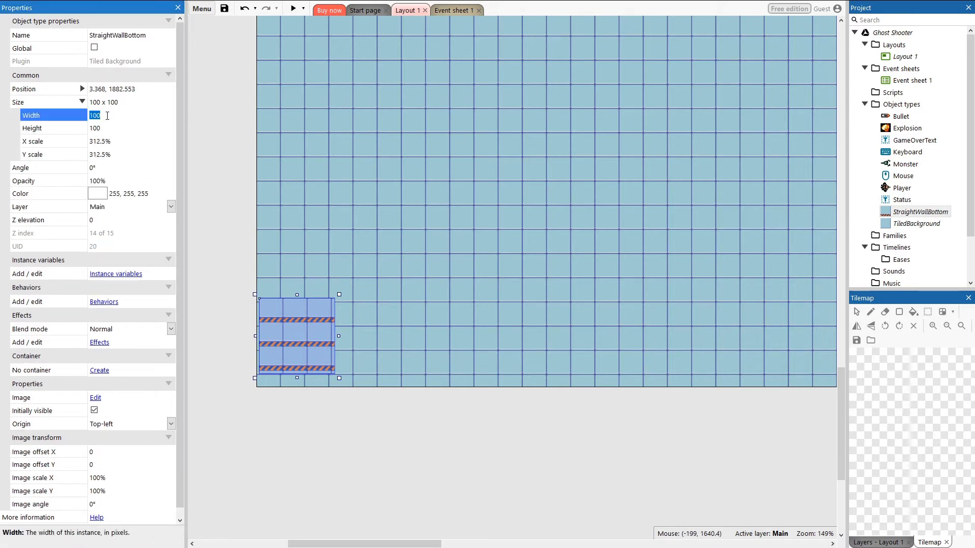
pyautogui.write('200')
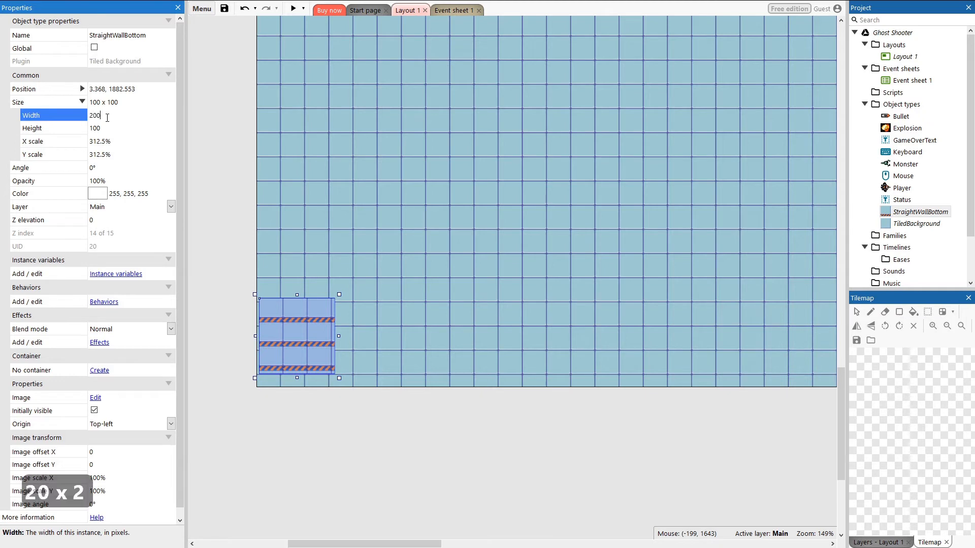
pyautogui.write('0')
pyautogui.press('Tab')
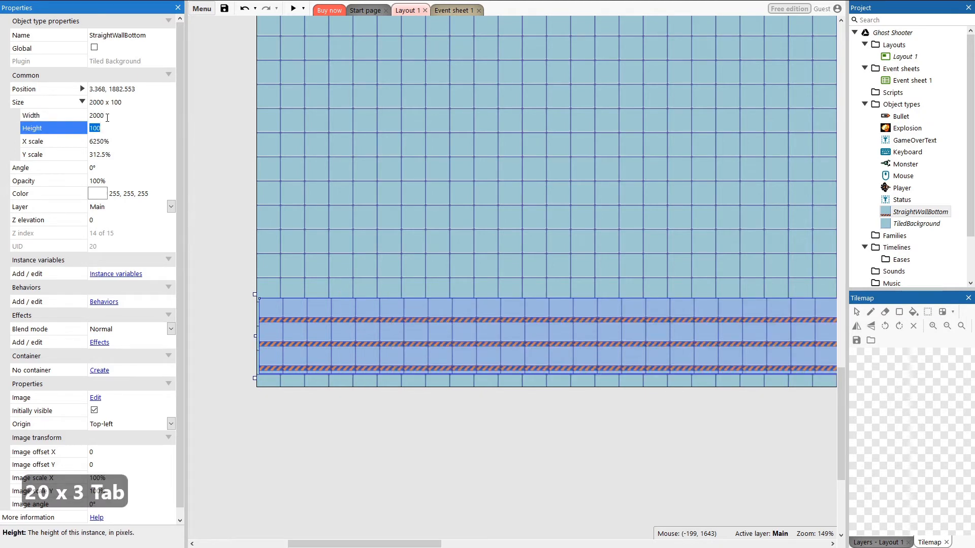
pyautogui.write('32')
pyautogui.press('Return')
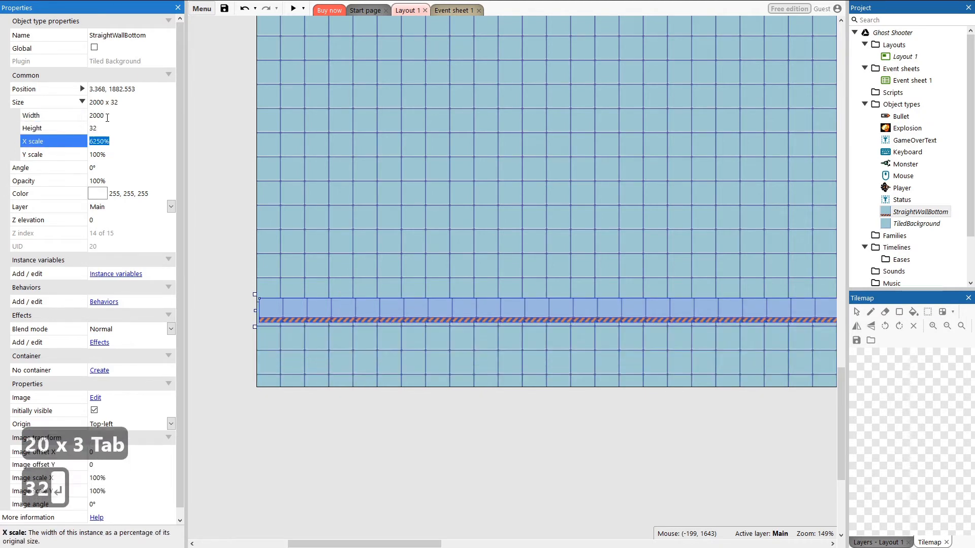
# Step: Move the wall strip down so it runs along the layout's bottom edge
pyautogui.click(221, 322)
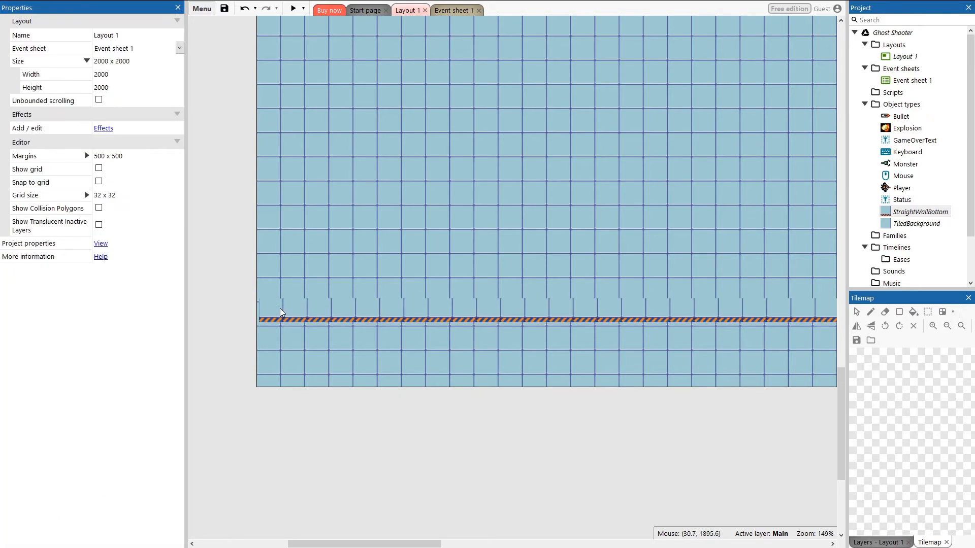
pyautogui.moveTo(280, 309); pyautogui.dragTo(276, 374)
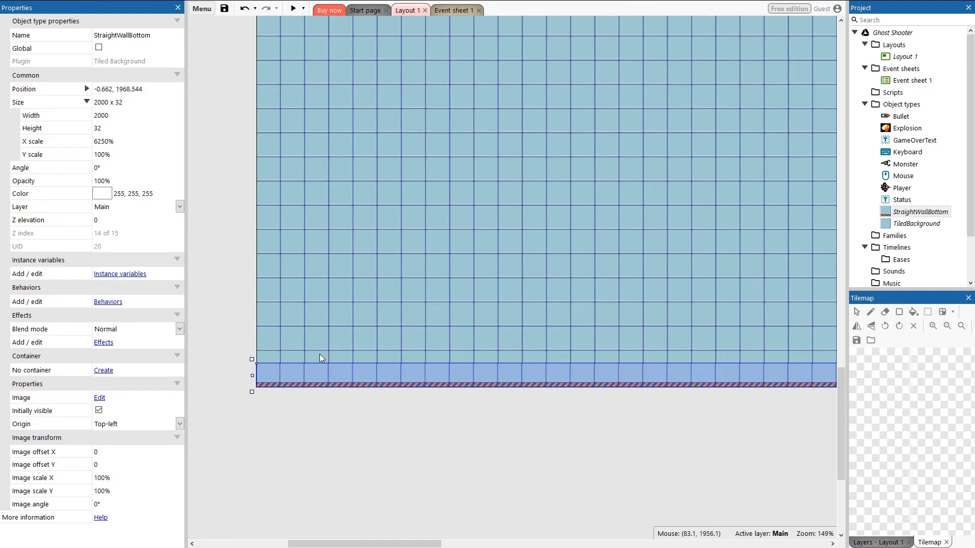
pyautogui.keyDown('ctrl'); pyautogui.scroll(3, 294, 365); pyautogui.keyUp('ctrl')
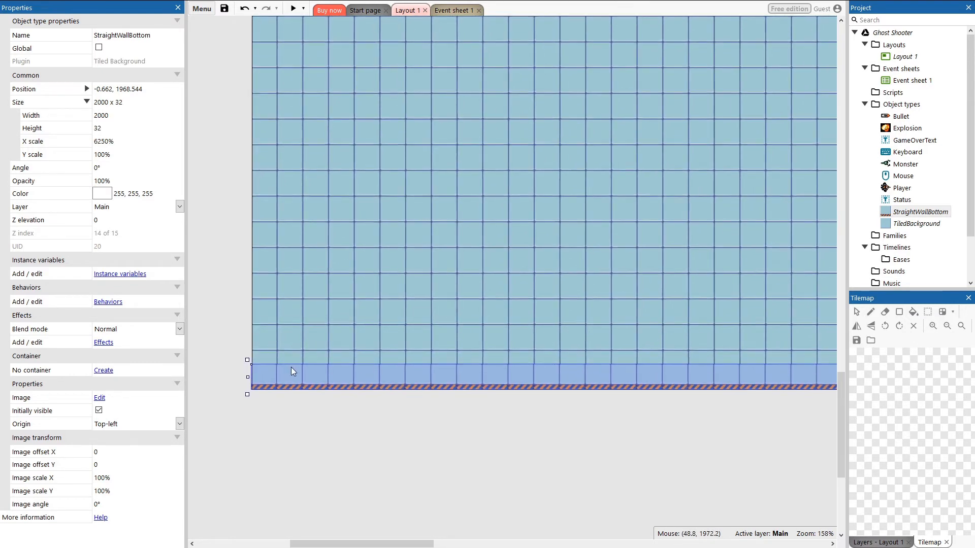
pyautogui.keyDown('ctrl'); pyautogui.scroll(2, 291, 367); pyautogui.keyUp('ctrl')
pyautogui.moveTo(265, 381); pyautogui.dragTo(268, 379)
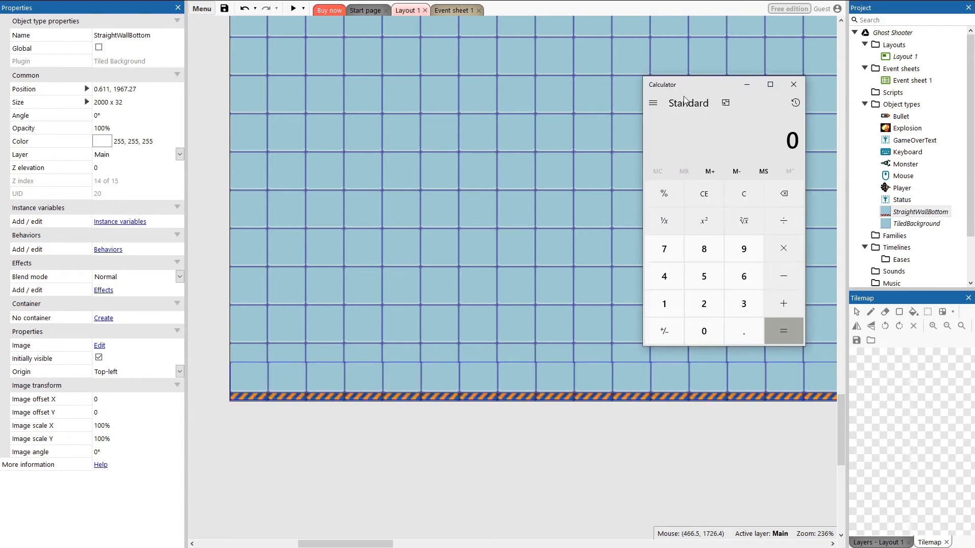
# Step: Switch to Calculator and compute 2000 / 32 and 2024 / 42
pyautogui.write('2000')
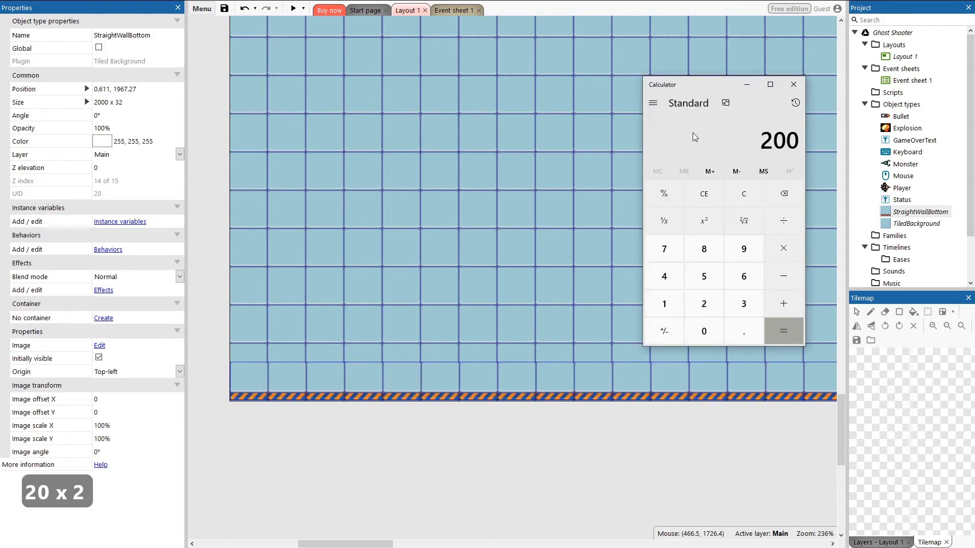
pyautogui.write('/32')
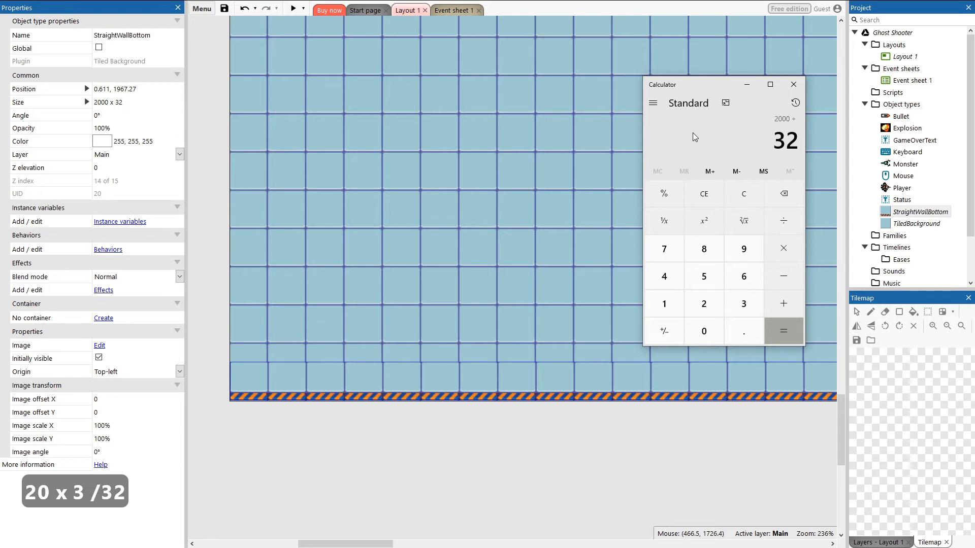
pyautogui.press('Return')
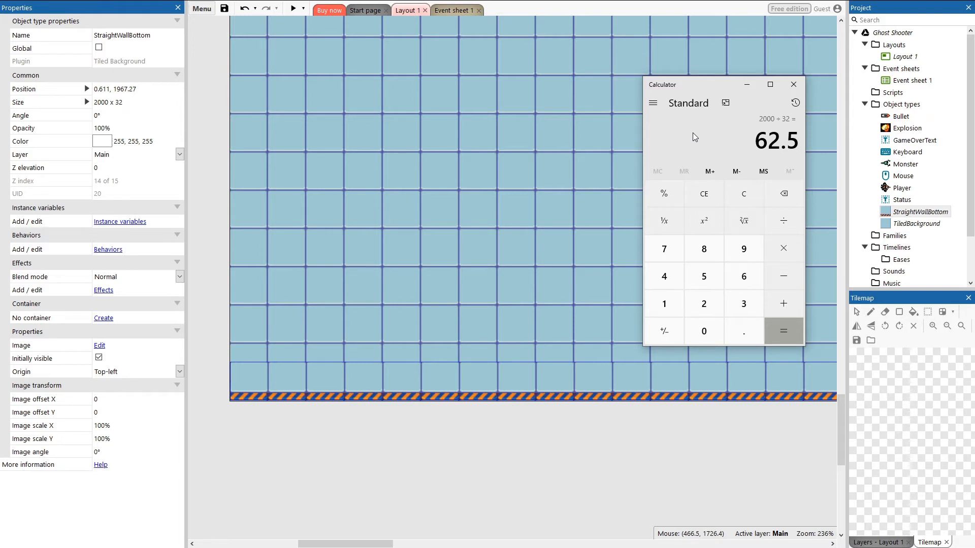
pyautogui.write('20')
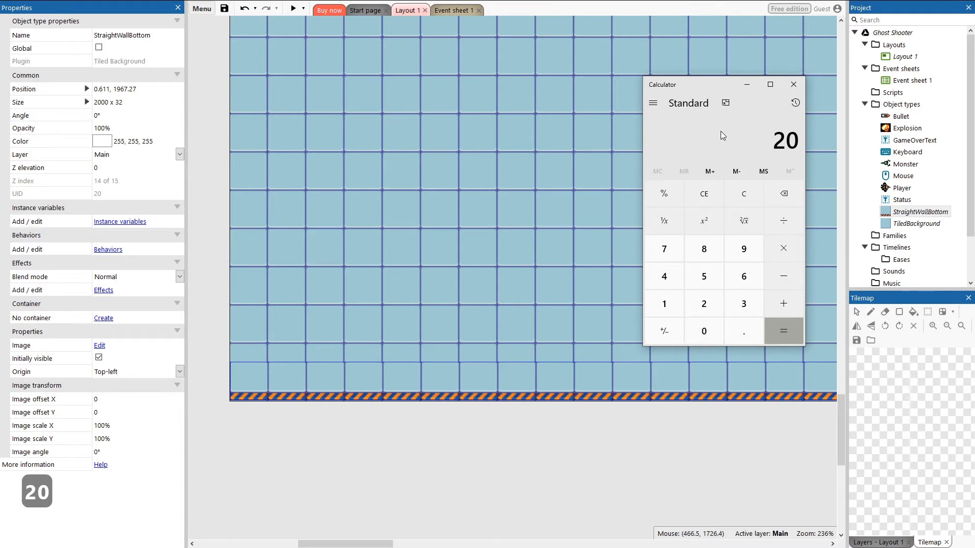
pyautogui.write('24')
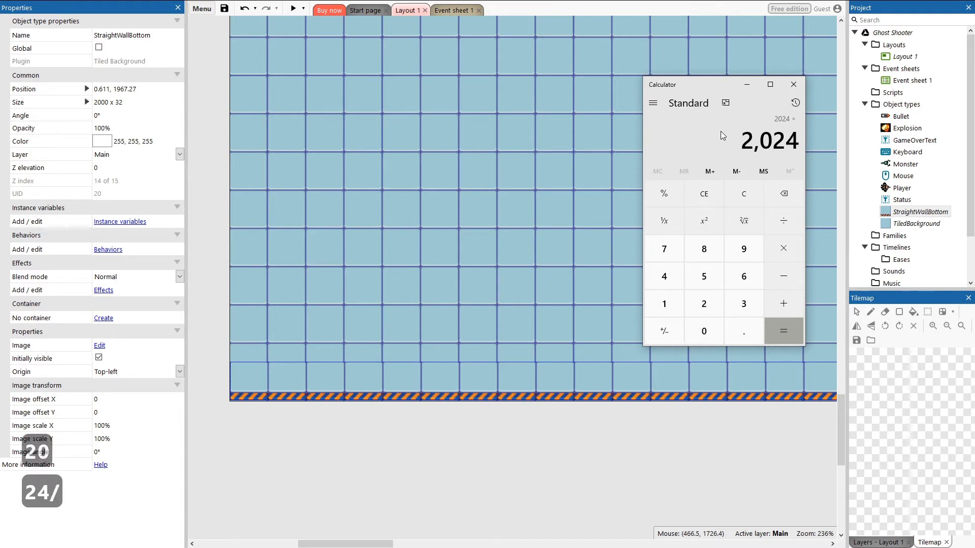
pyautogui.write('/42')
pyautogui.press('Return')
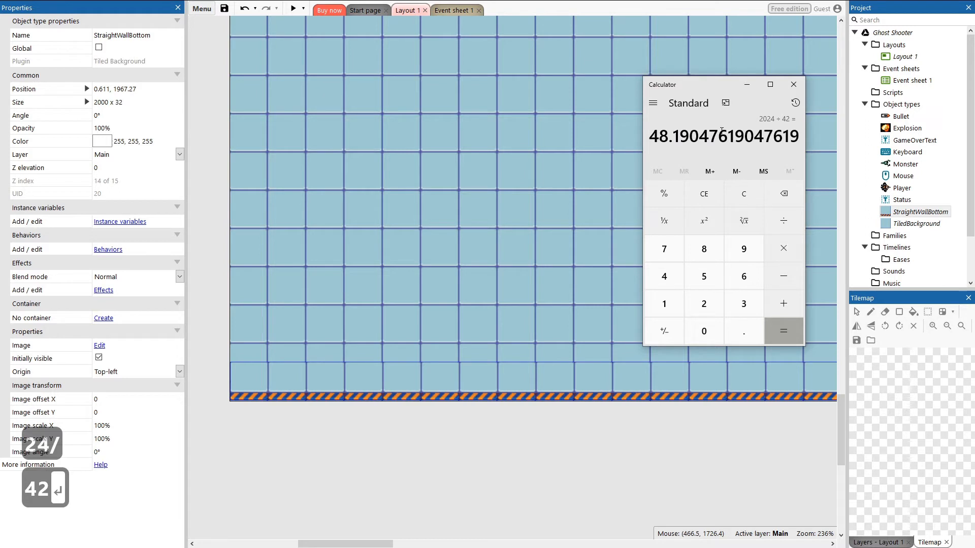
# Step: Compute 2024 / 32 and 2026 / 32 in Calculator
pyautogui.write('2024/32')
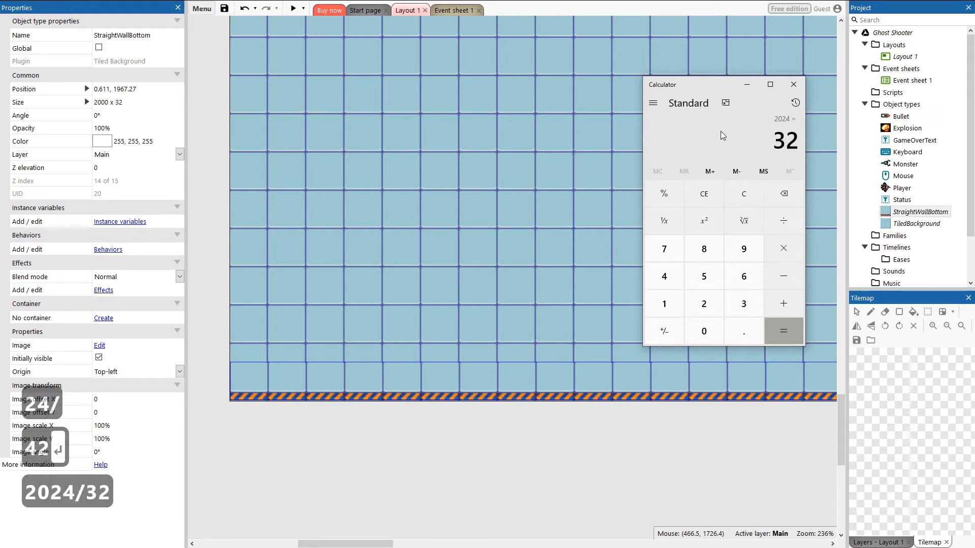
pyautogui.press('Return')
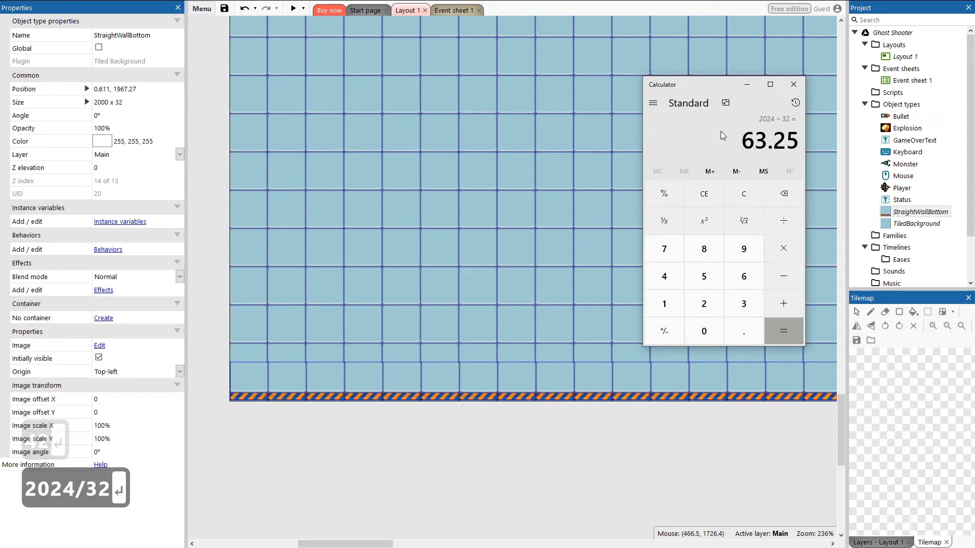
pyautogui.write('2026/32')
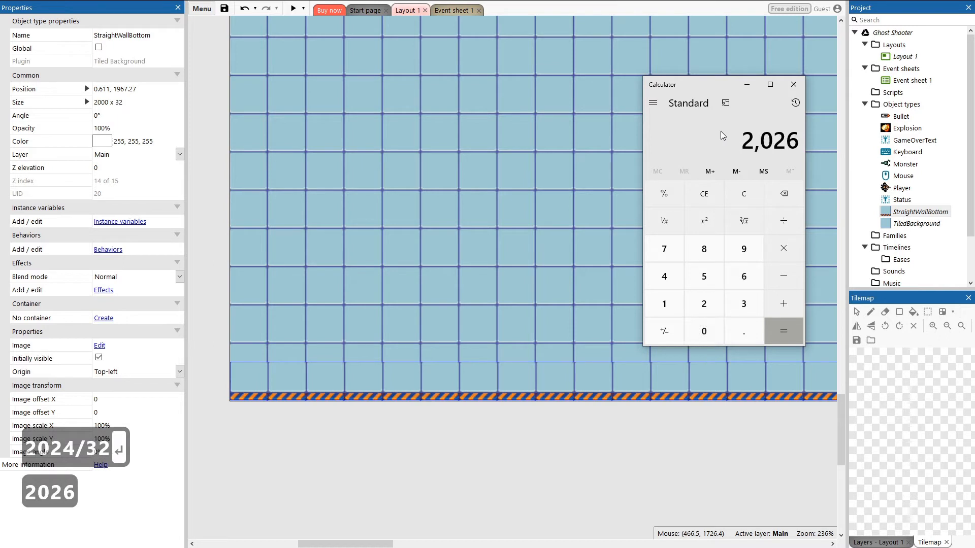
pyautogui.press('Return')
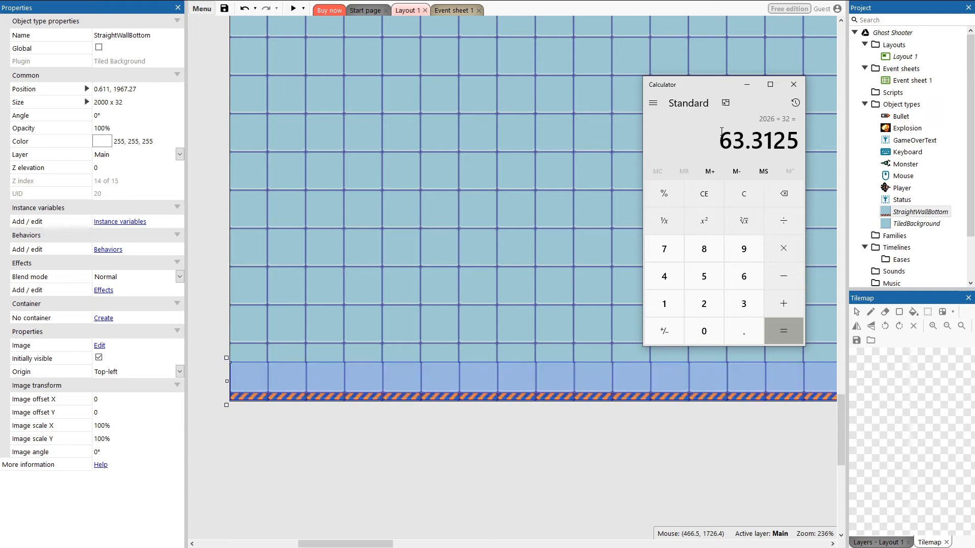
# Step: Compute 32 × 64 in Calculator and set the layout size to 2048 x 2048
pyautogui.write('32*64')
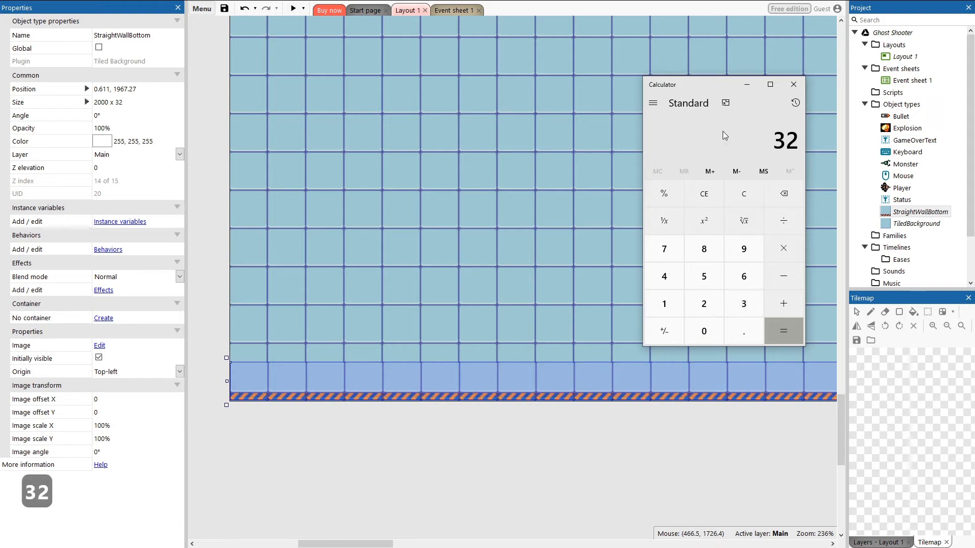
pyautogui.press('Return')
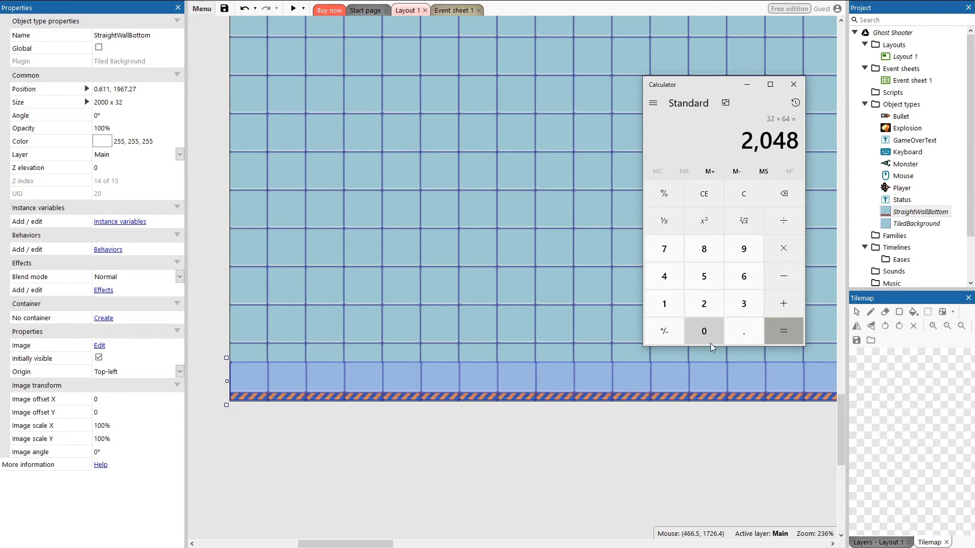
pyautogui.click(522, 428)
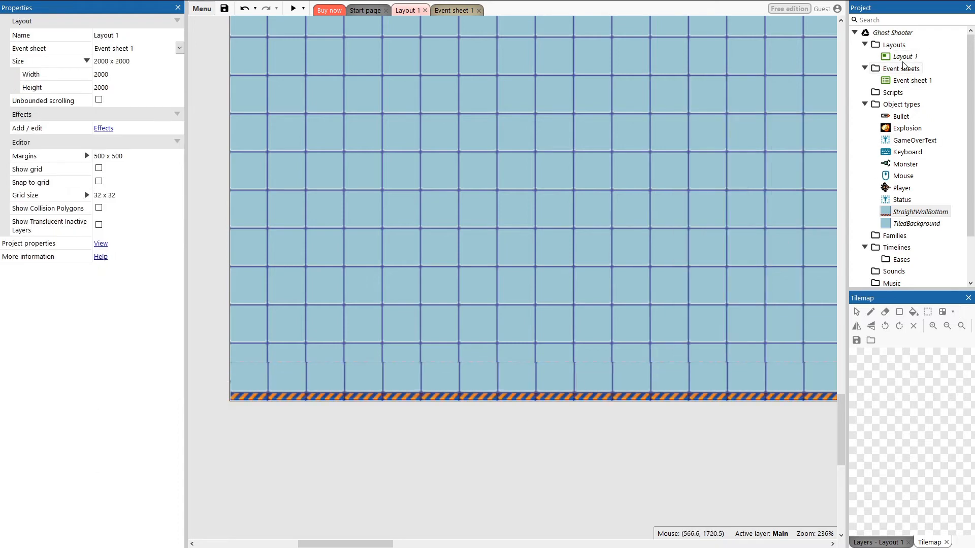
pyautogui.click(904, 57)
pyautogui.click(125, 59)
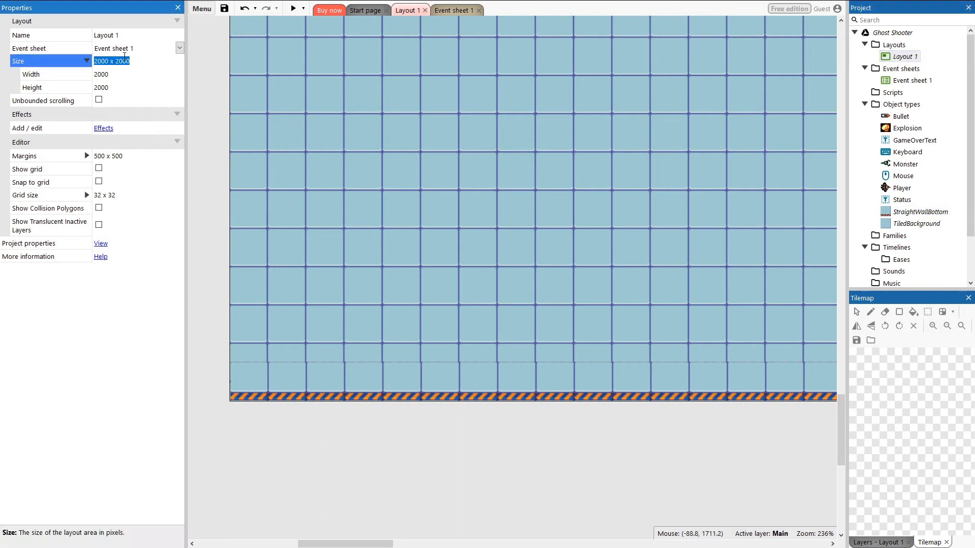
pyautogui.write('2048 x 2')
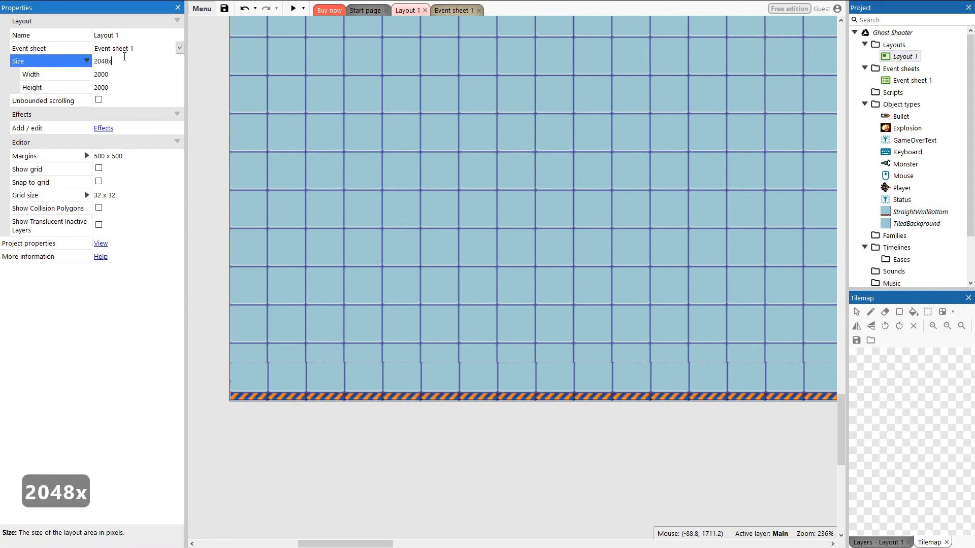
pyautogui.write('048')
pyautogui.press('Return')
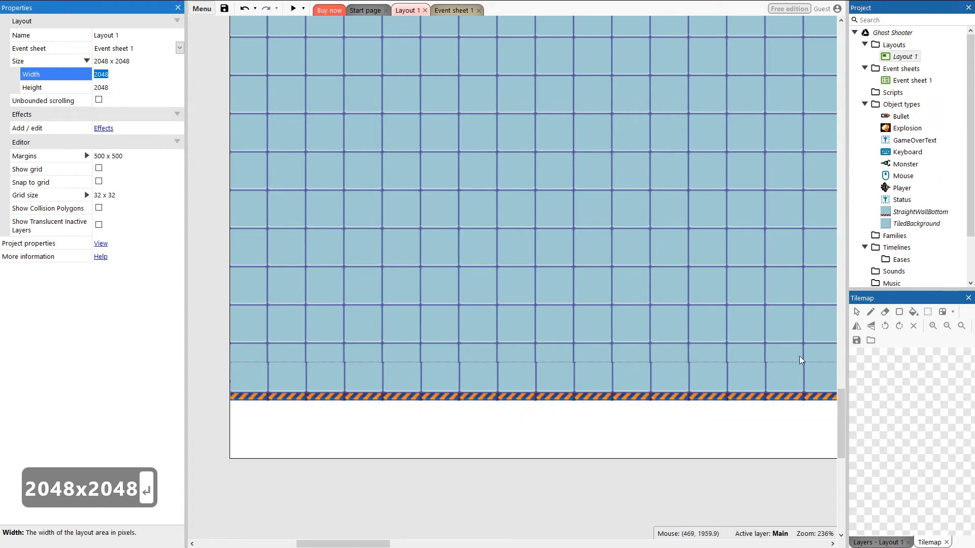
# Step: Resize the tiled background instance to 2048 x 2048, then undo the last two edits
pyautogui.click(918, 224)
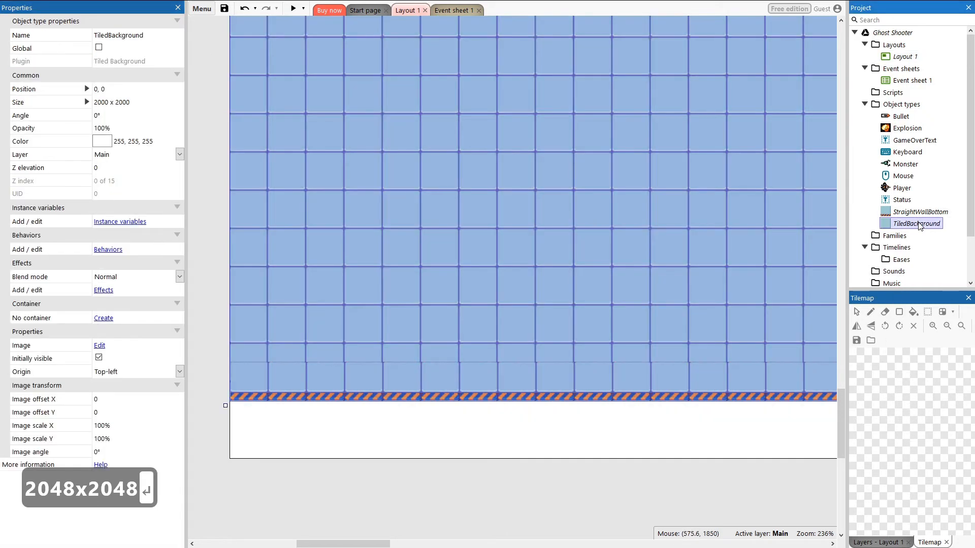
pyautogui.click(106, 101)
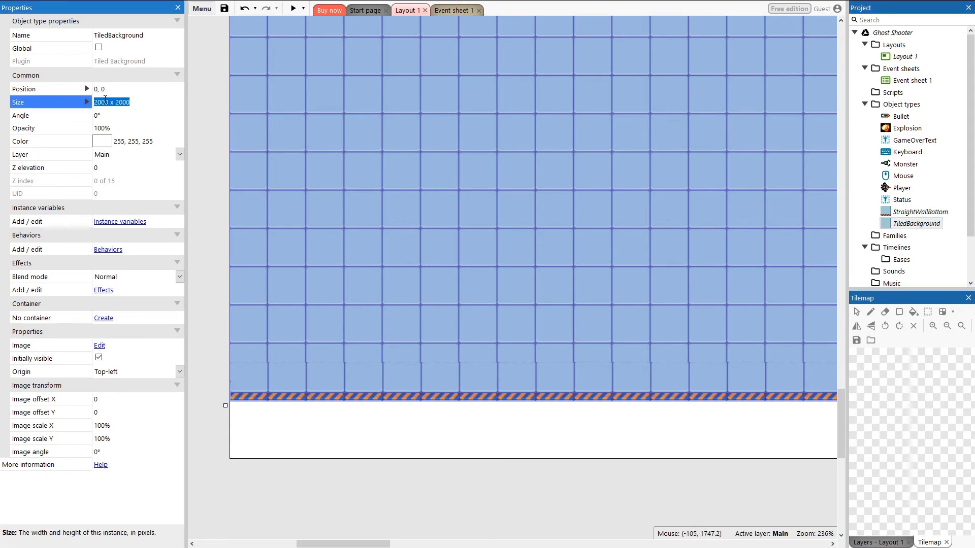
pyautogui.write('2048')
pyautogui.write('x2048')
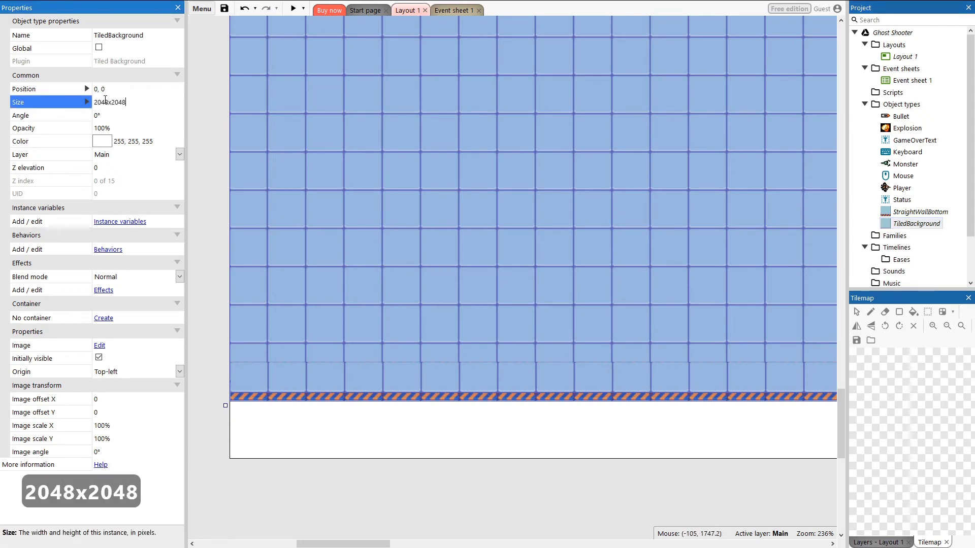
pyautogui.press('Return')
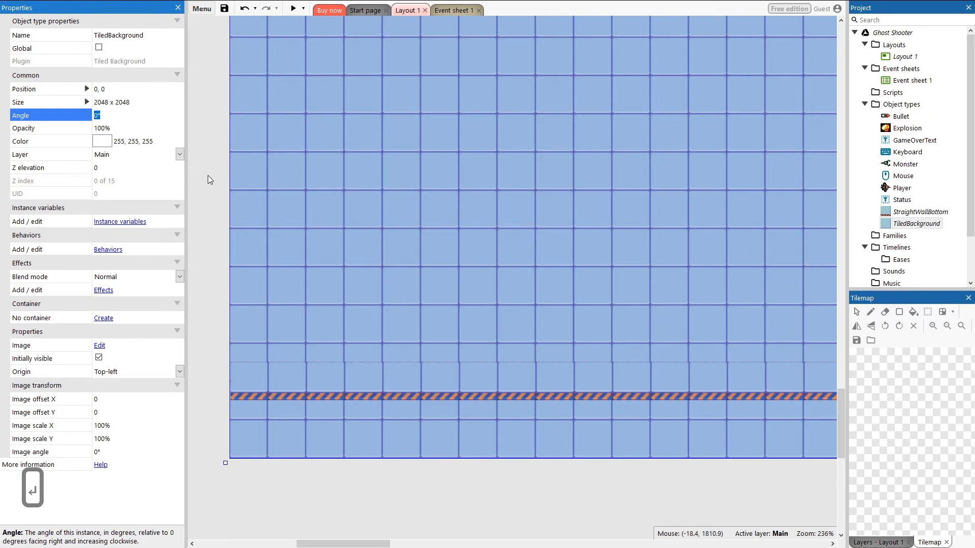
pyautogui.hotkey('ctrl', 'z')
pyautogui.hotkey('ctrl', 'z')
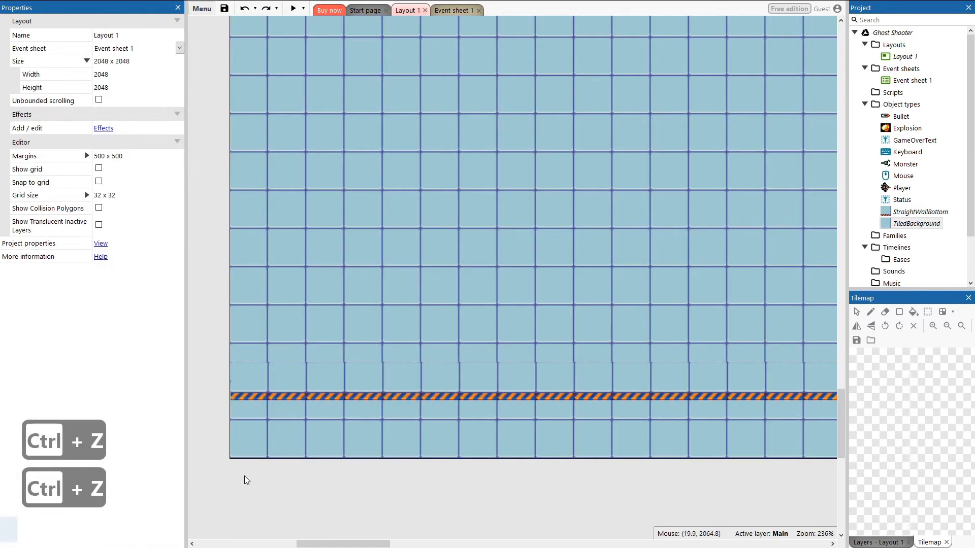
# Step: Move the bottom wall strip down to the layout's bottom edge at position 0, 2016
pyautogui.moveTo(235, 386); pyautogui.dragTo(239, 443)
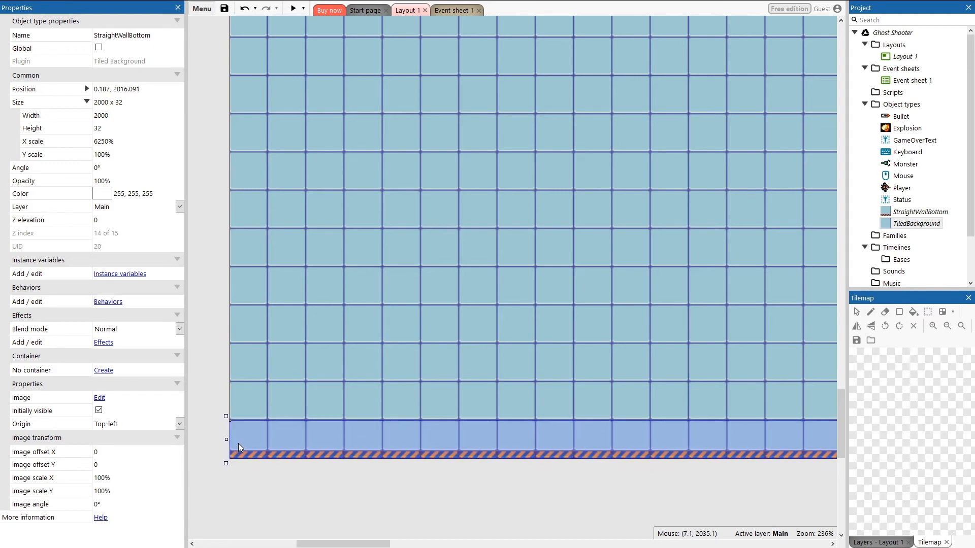
pyautogui.click(117, 89)
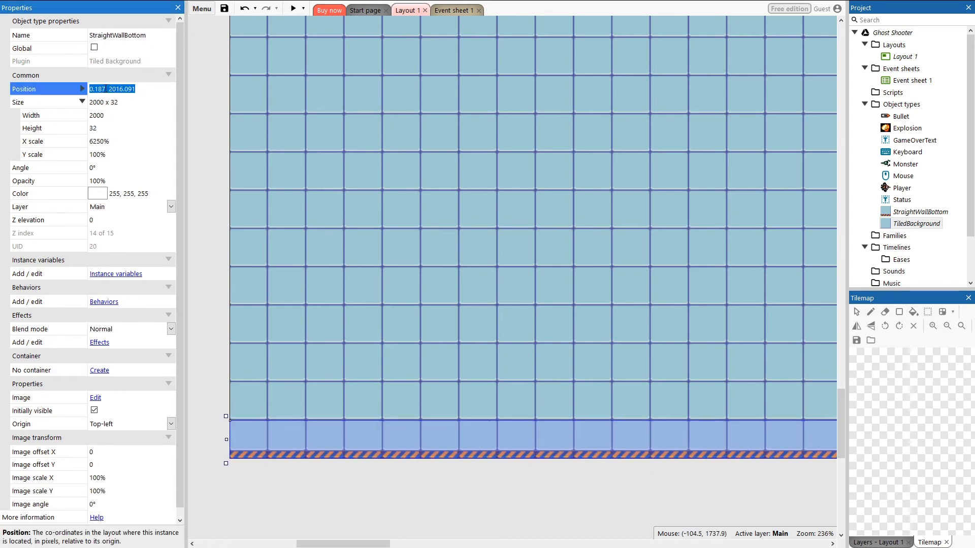
pyautogui.click(106, 89)
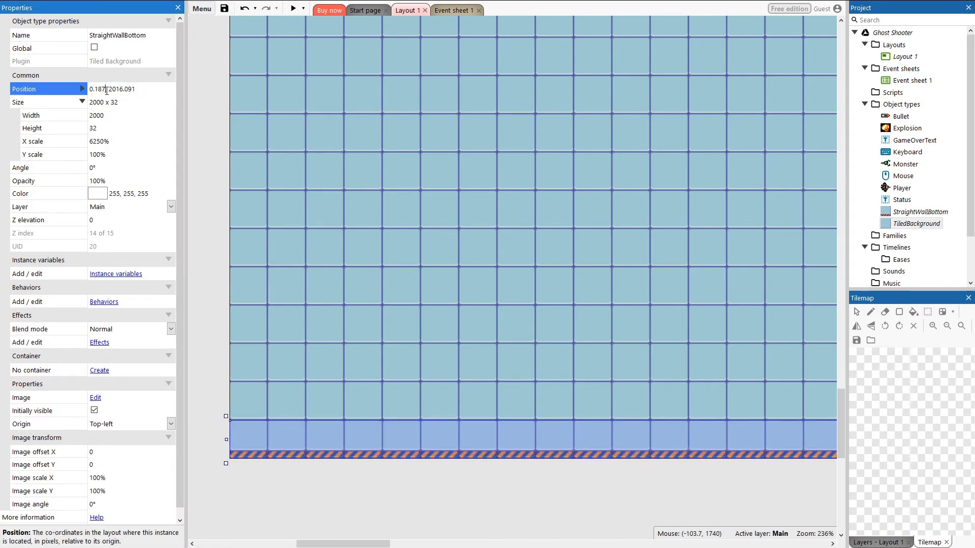
pyautogui.press('BackSpace')
pyautogui.press('BackSpace')
pyautogui.press('BackSpace')
pyautogui.press('BackSpace')
pyautogui.press('BackSpace')
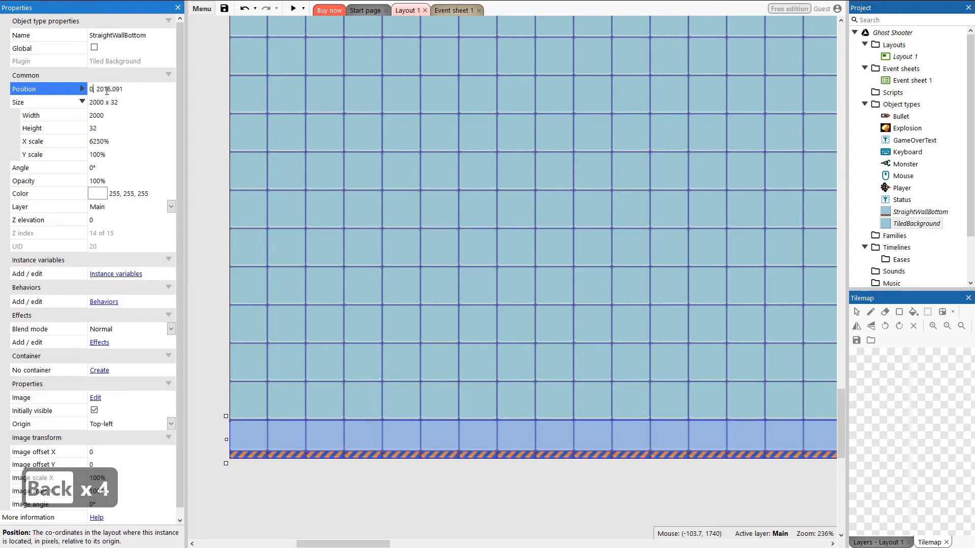
pyautogui.write('0')
pyautogui.moveTo(123, 89); pyautogui.dragTo(112, 90)
pyautogui.press('BackSpace')
pyautogui.press('Return')
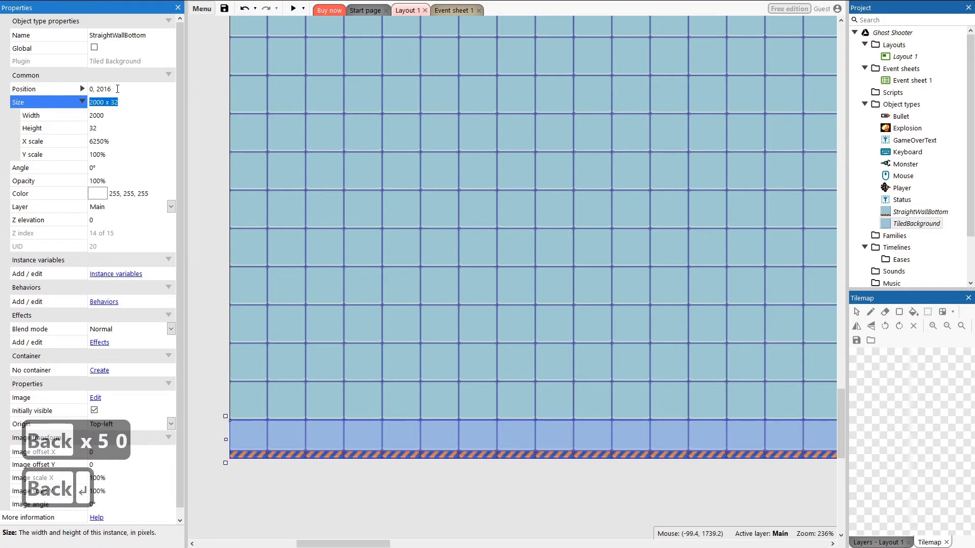
# Step: Set the bottom wall strip's width to 2048
pyautogui.click(330, 489)
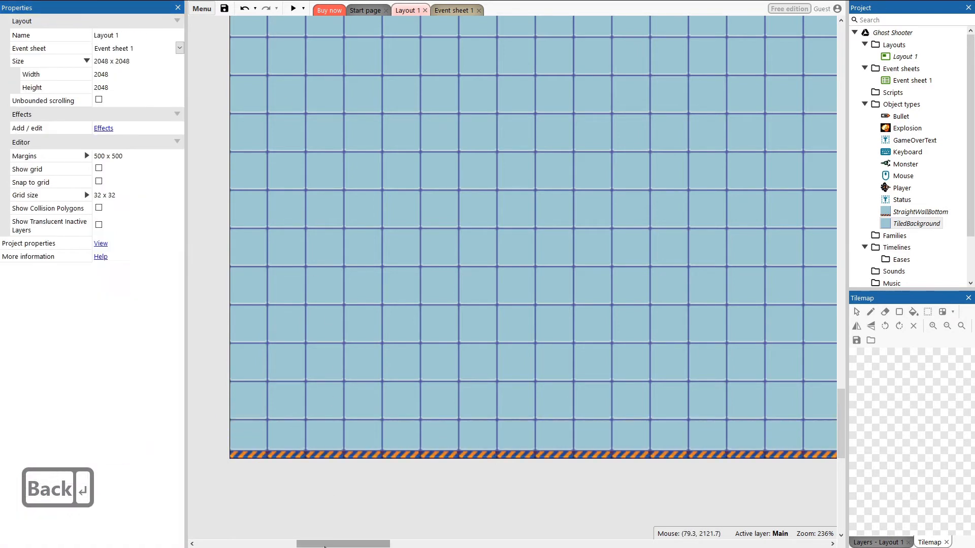
pyautogui.moveTo(343, 544); pyautogui.dragTo(715, 544)
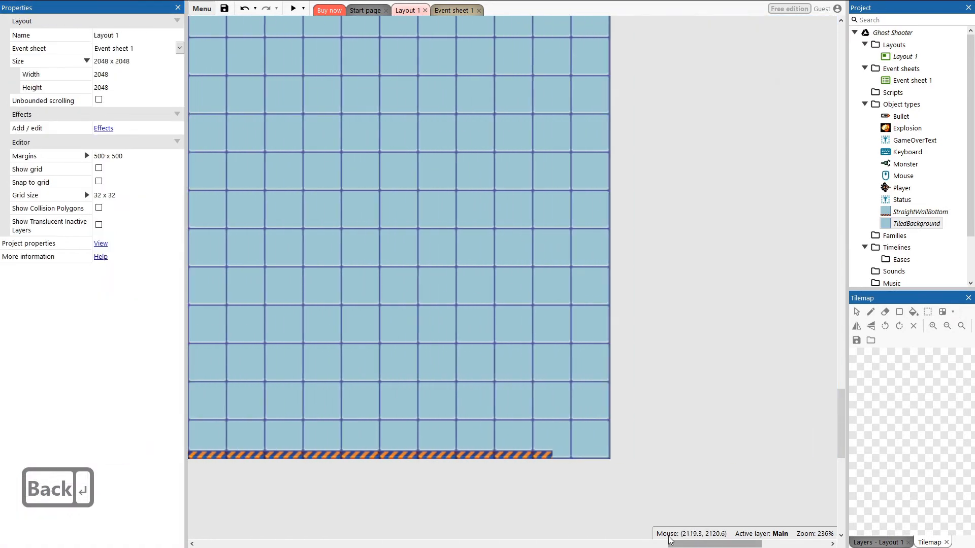
pyautogui.click(544, 443)
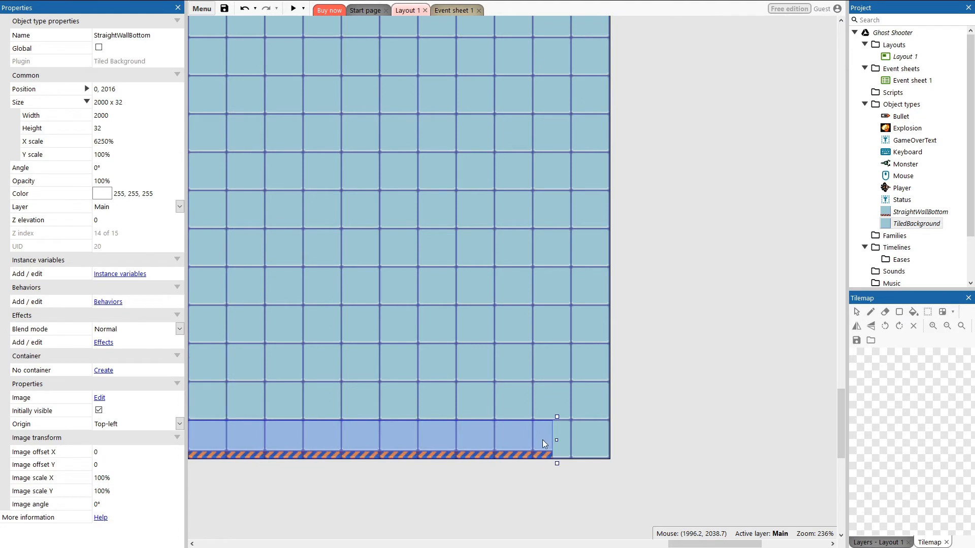
pyautogui.click(111, 114)
pyautogui.write('2048')
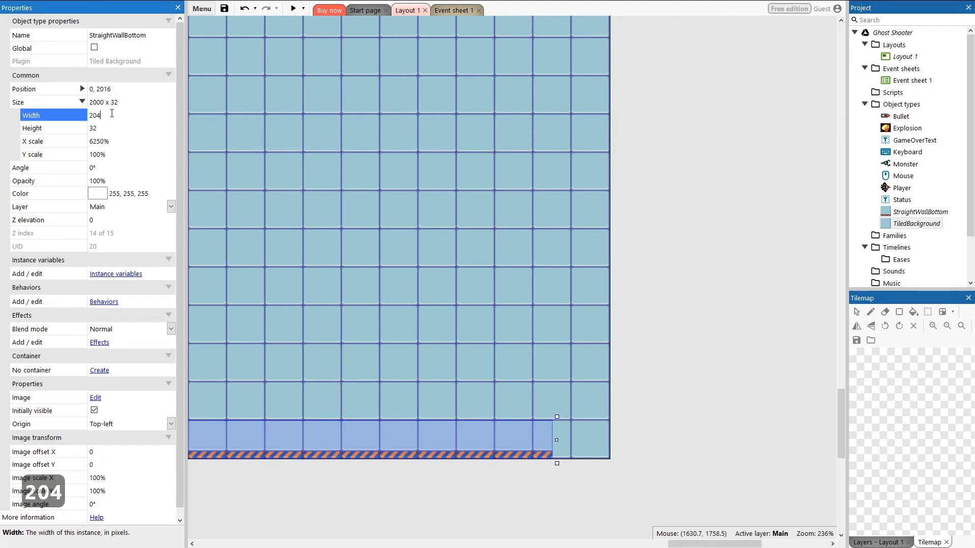
pyautogui.press('Return')
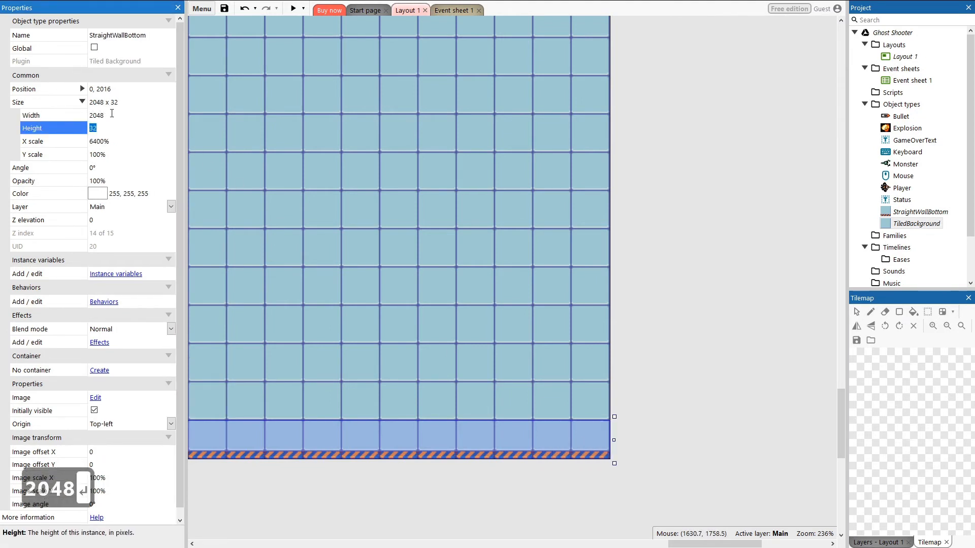
# Step: Undo the last three edits
pyautogui.click(672, 393)
pyautogui.keyDown('ctrl'); pyautogui.scroll(-8, 737, 402); pyautogui.keyUp('ctrl')
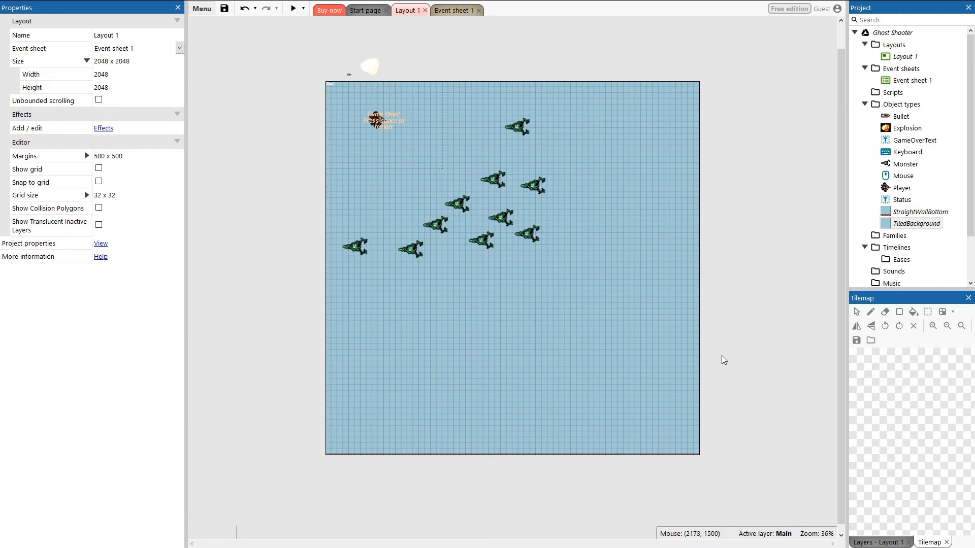
pyautogui.hotkey('ctrl', 'z')
pyautogui.hotkey('ctrl', 'z')
pyautogui.hotkey('ctrl', 'z')
pyautogui.hotkey('ctrl', 'z')
pyautogui.hotkey('ctrl', 'z')
pyautogui.hotkey('ctrl', 'z')
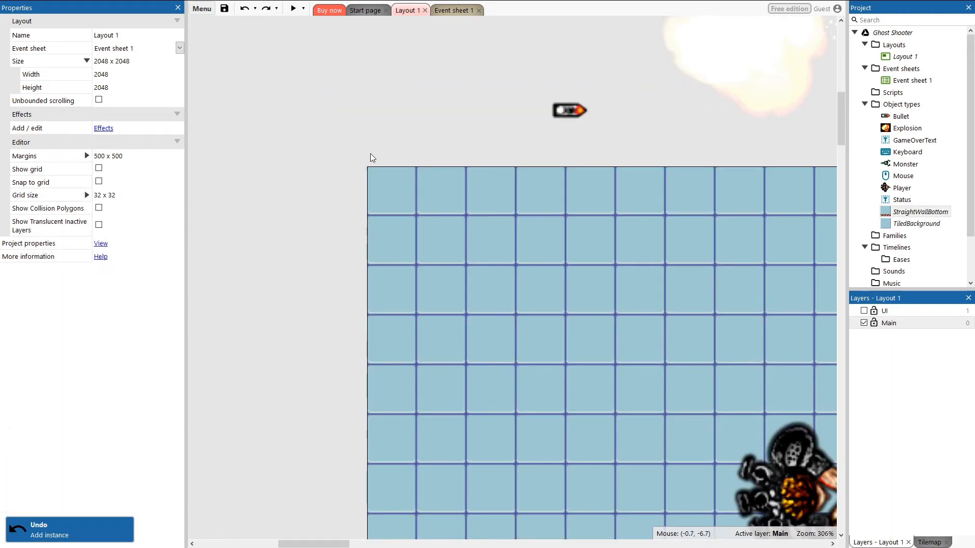
# Step: Add another StraightWallBottom instance at the layout's top-left corner and set its angle to 180°
pyautogui.moveTo(916, 212); pyautogui.dragTo(412, 181)
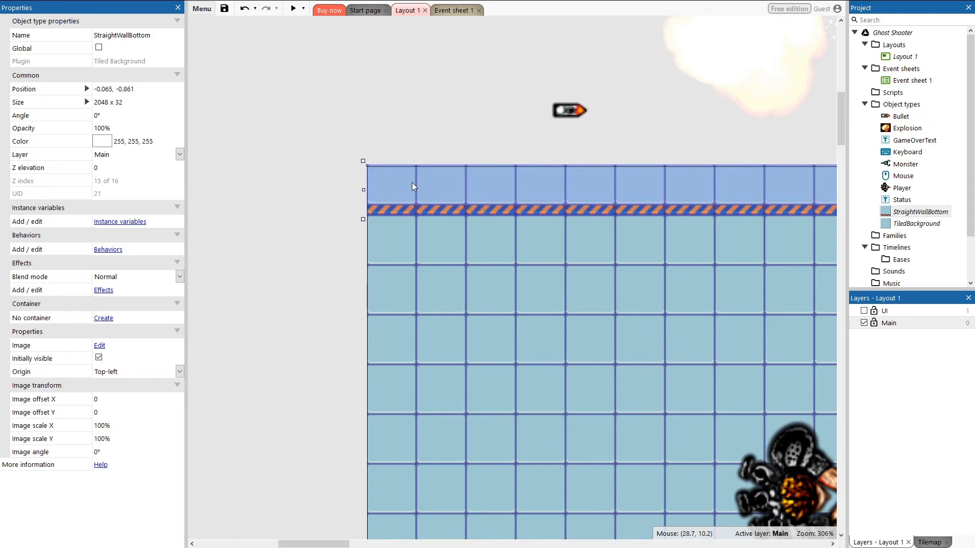
pyautogui.click(125, 117)
pyautogui.write('180\\')
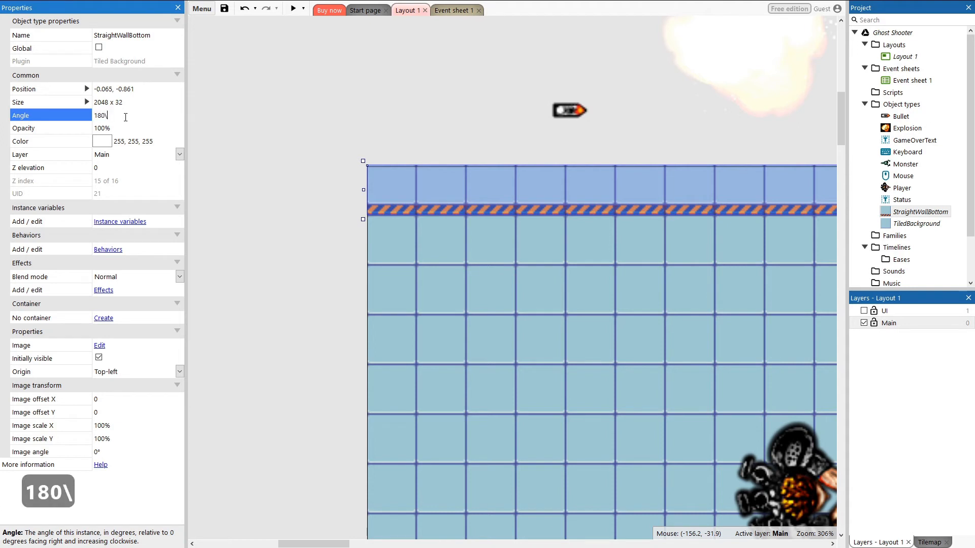
pyautogui.press('BackSpace')
pyautogui.press('Return')
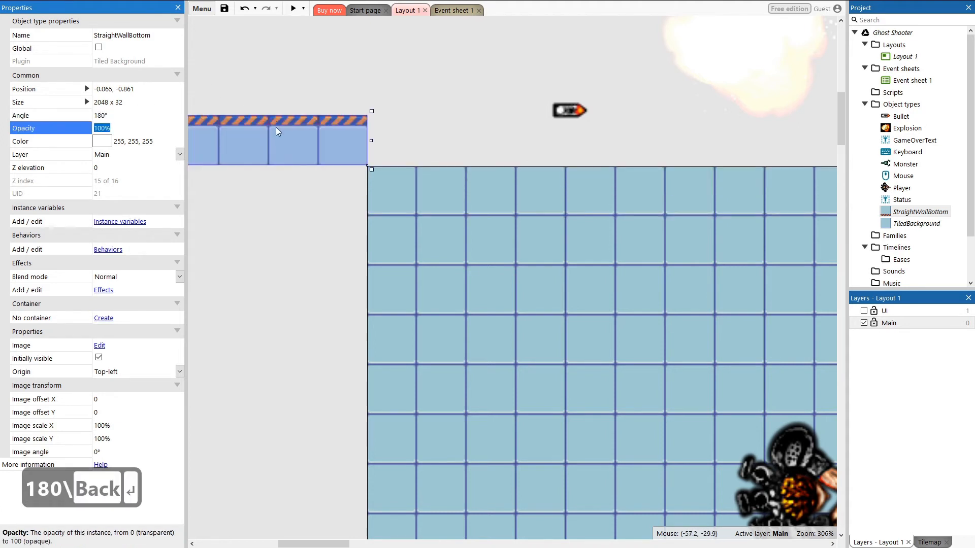
# Step: Move the rotated wall so it runs along the layout's top edge
pyautogui.moveTo(276, 127); pyautogui.dragTo(360, 173)
pyautogui.keyDown('ctrl'); pyautogui.scroll(2, 341, 191); pyautogui.keyUp('ctrl')
pyautogui.keyDown('ctrl'); pyautogui.scroll(5, 347, 184); pyautogui.keyUp('ctrl')
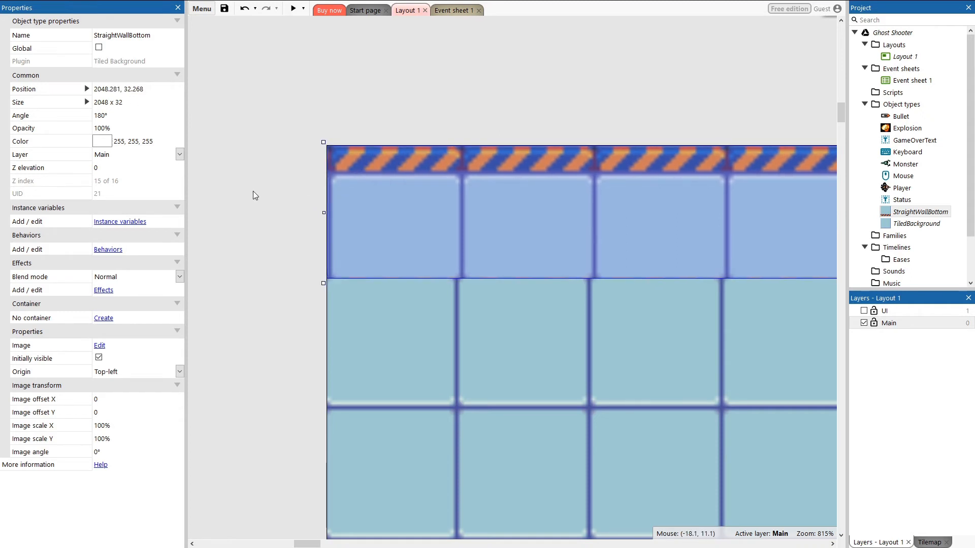
# Step: Set the top wall's image scale X to -100%
pyautogui.click(273, 190)
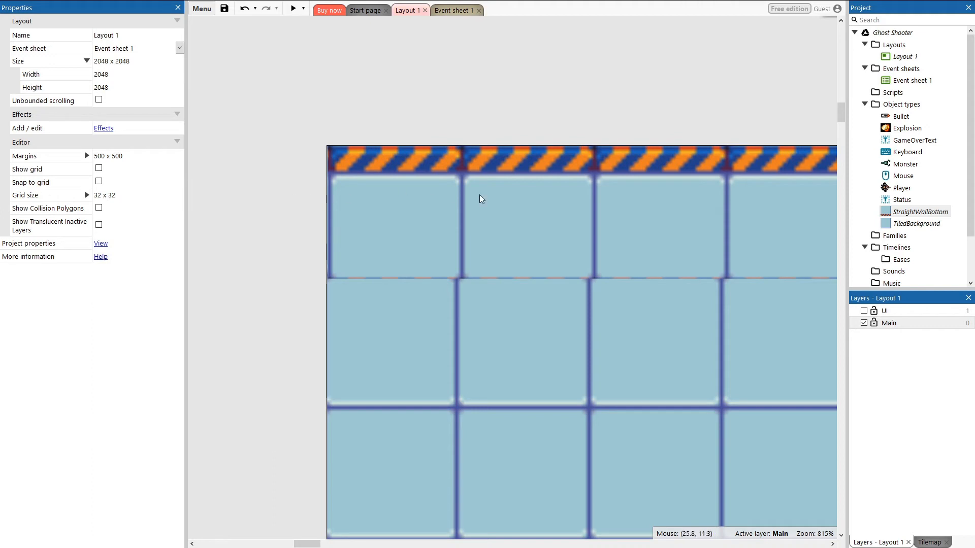
pyautogui.click(656, 196)
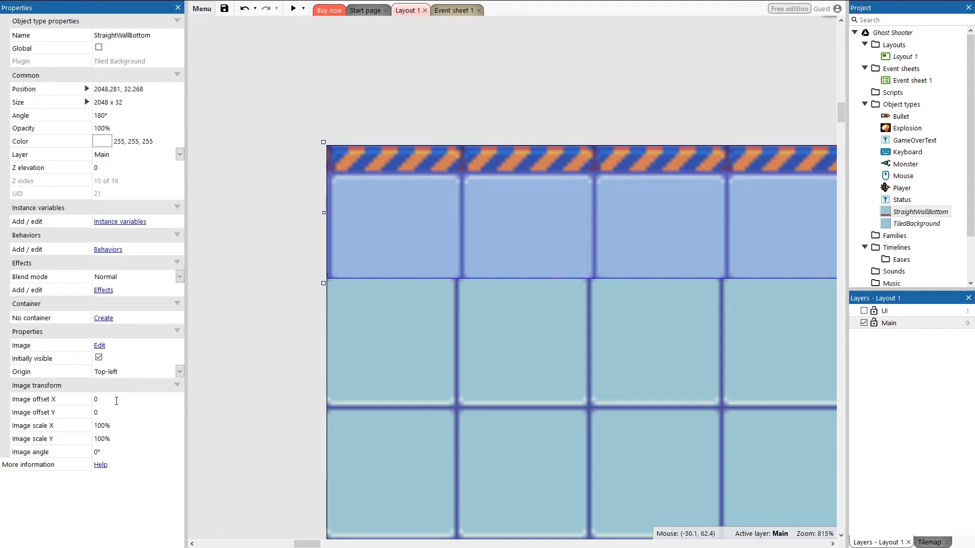
pyautogui.click(122, 430)
pyautogui.write('-100')
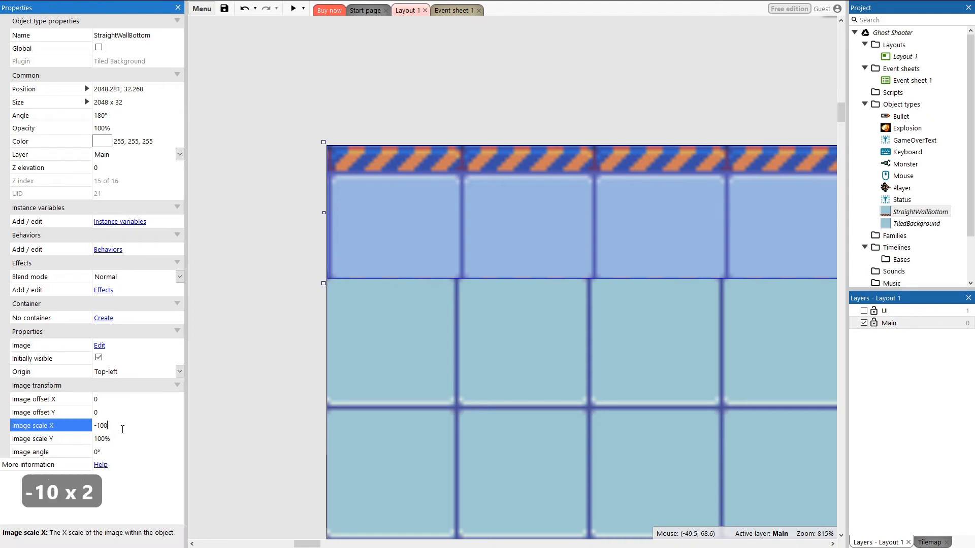
pyautogui.write('%')
pyautogui.press('Return')
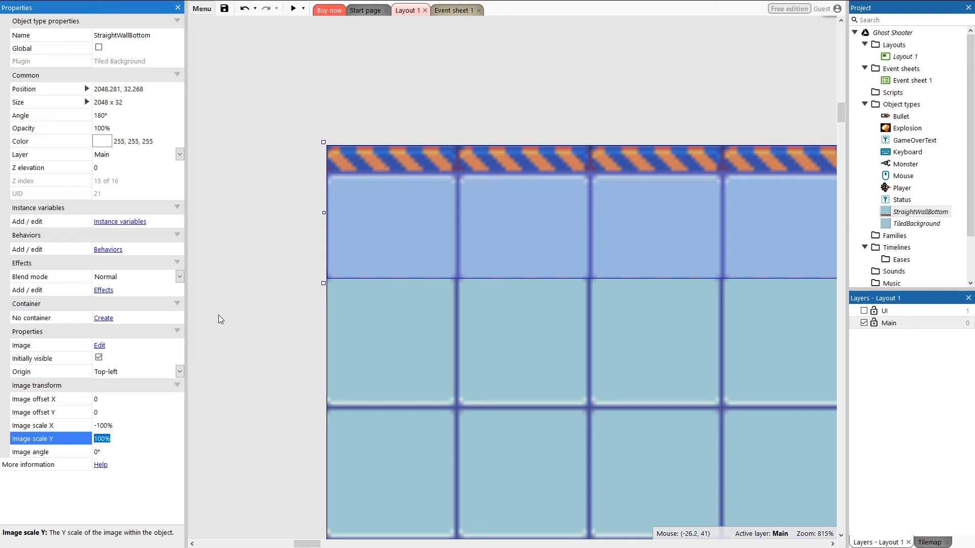
# Step: Nudge the top wall up and set its position to 2048, 31
pyautogui.click(270, 273)
pyautogui.click(369, 241)
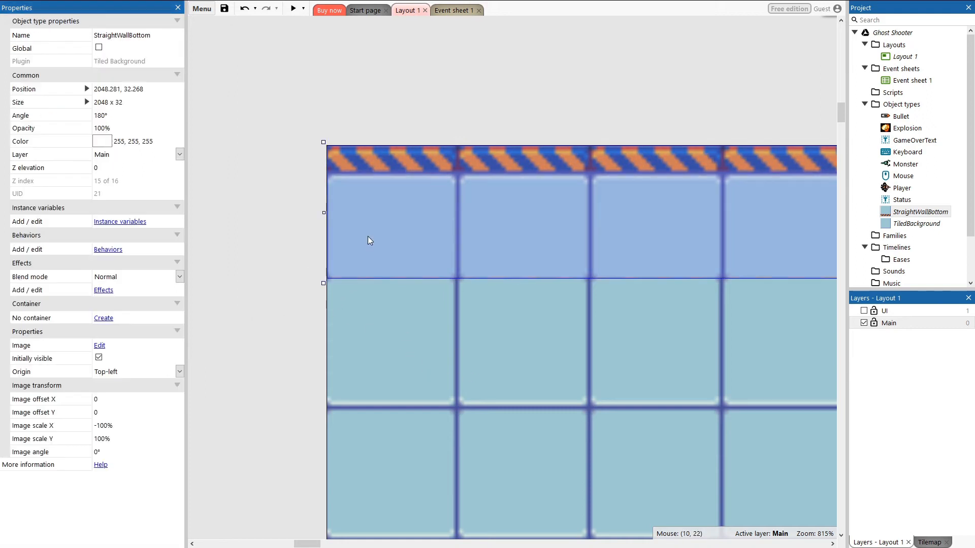
pyautogui.press('Up')
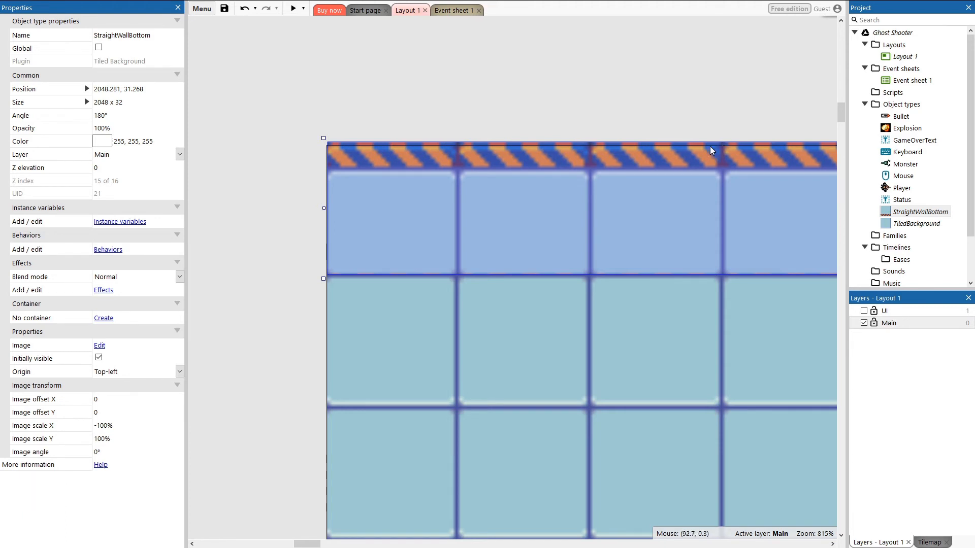
pyautogui.click(121, 89)
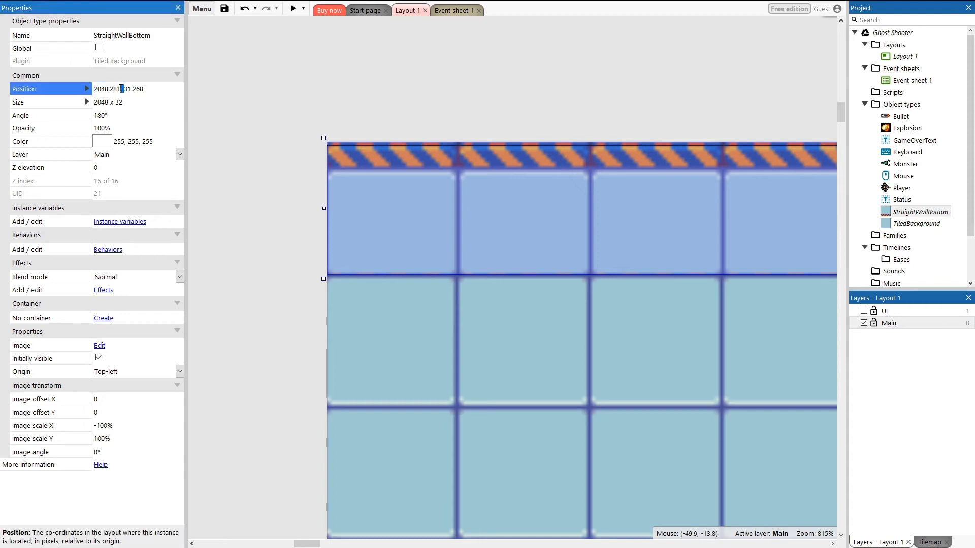
pyautogui.press('BackSpace')
pyautogui.press('BackSpace')
pyautogui.press('BackSpace')
pyautogui.press('BackSpace')
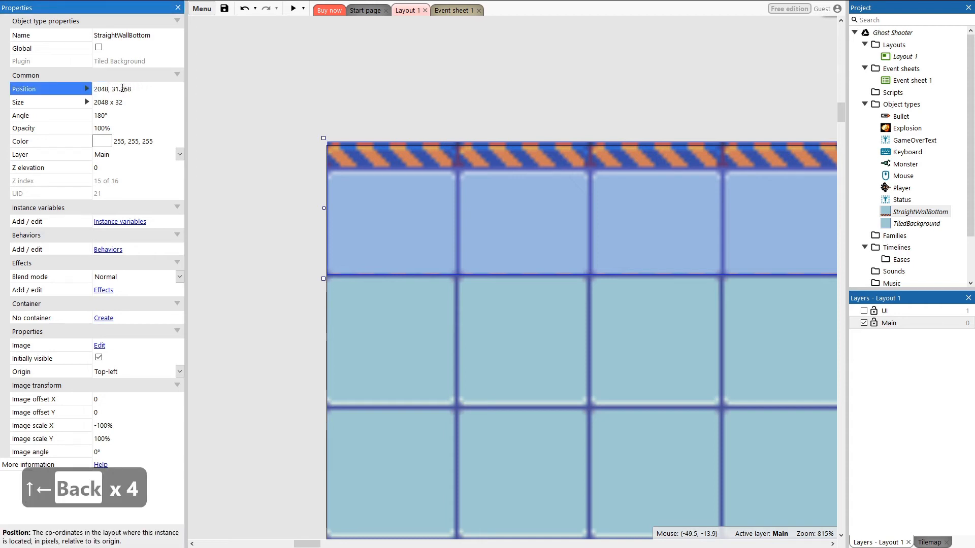
pyautogui.press('Right')
pyautogui.press('Right')
pyautogui.press('Right')
pyautogui.press('Right')
pyautogui.press('Right')
pyautogui.press('Right')
pyautogui.press('Right')
pyautogui.press('Right')
pyautogui.press('BackSpace')
pyautogui.press('BackSpace')
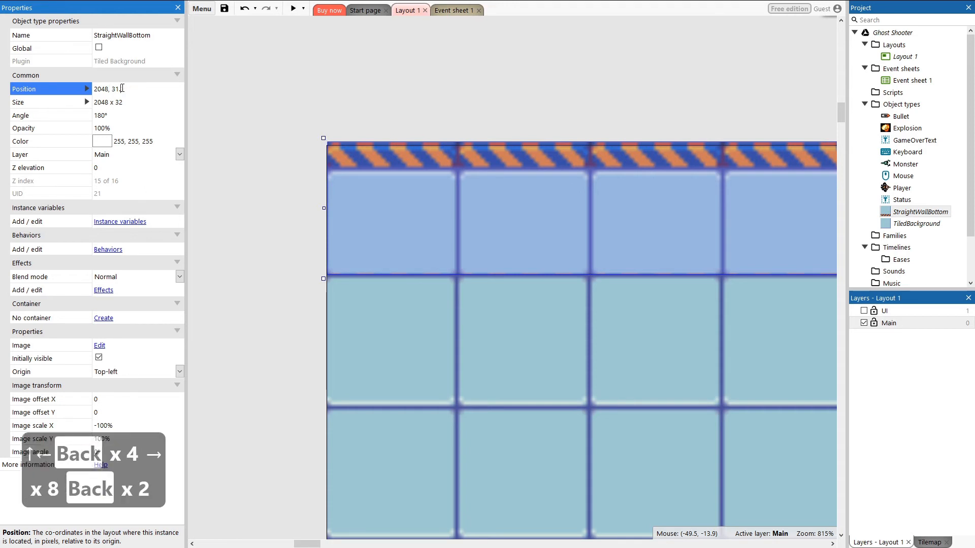
pyautogui.press('BackSpace')
pyautogui.press('BackSpace')
pyautogui.press('Return')
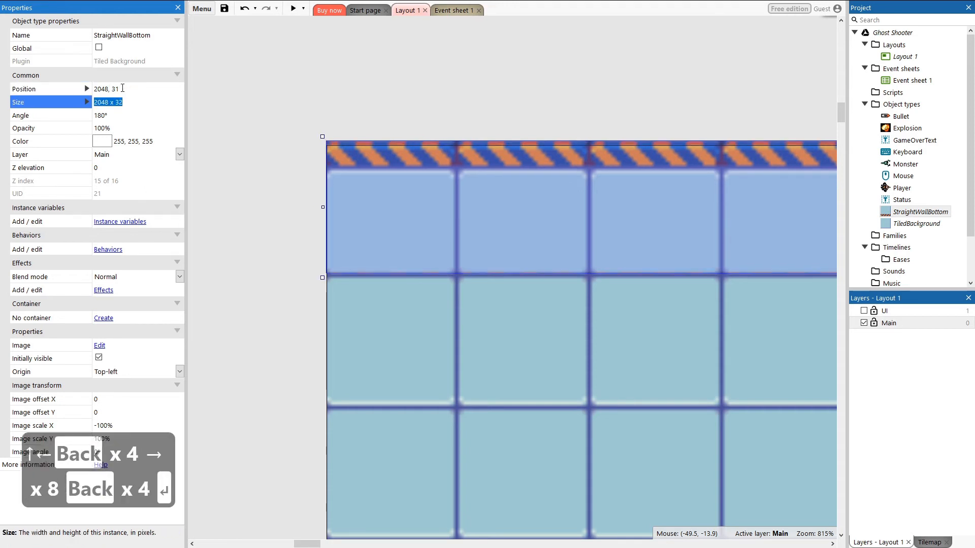
pyautogui.click(358, 106)
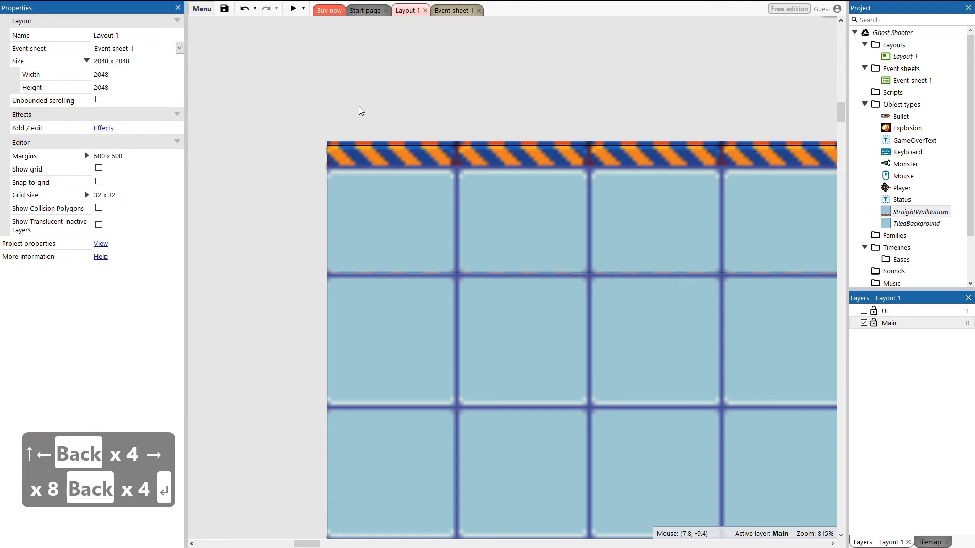
pyautogui.click(334, 151)
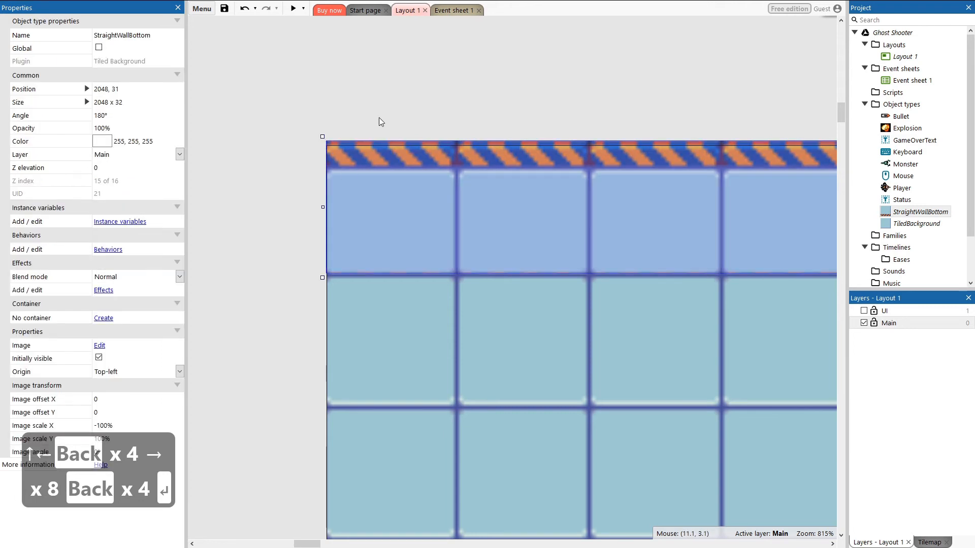
# Step: Add another StraightWallBottom instance to the layout and set its angle to 90°
pyautogui.click(350, 105)
pyautogui.click(348, 154)
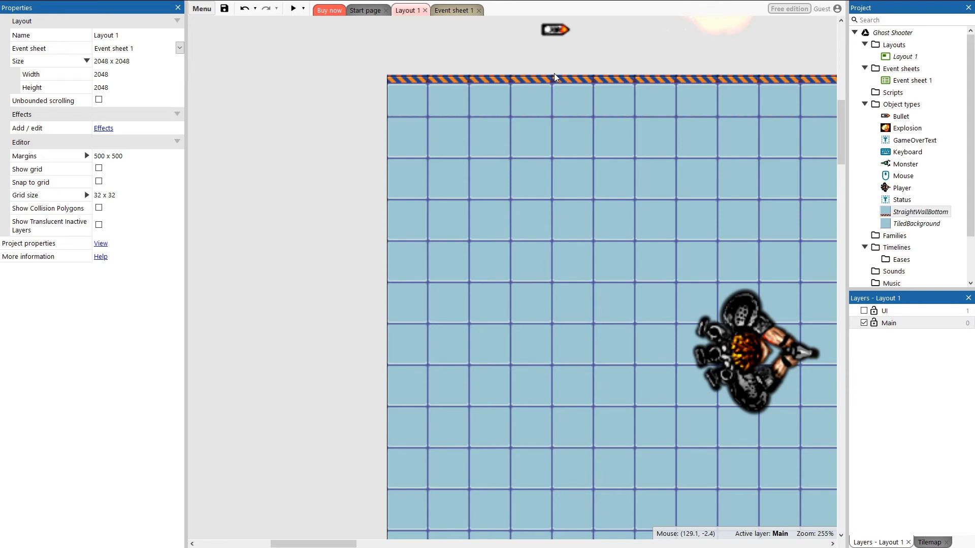
pyautogui.moveTo(903, 212); pyautogui.dragTo(403, 200)
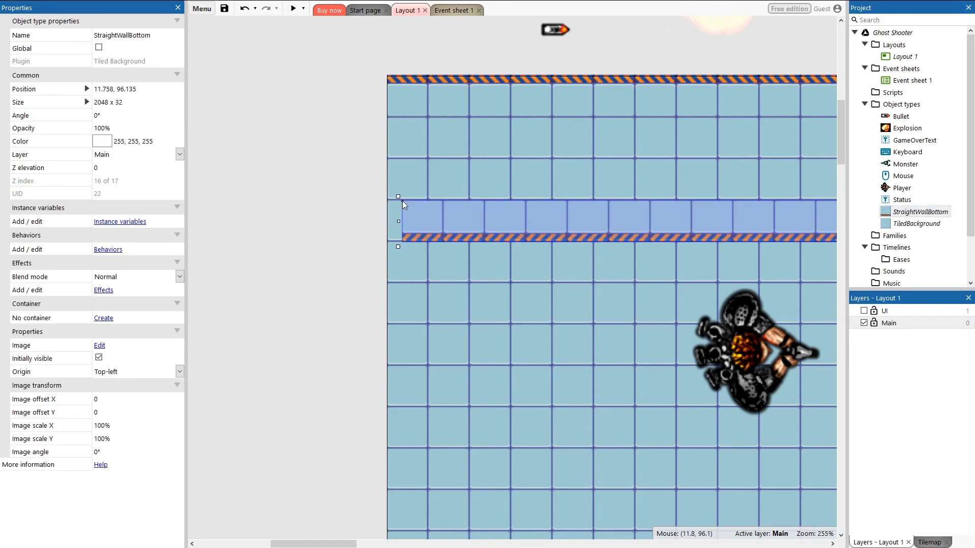
pyautogui.click(116, 114)
pyautogui.write('909')
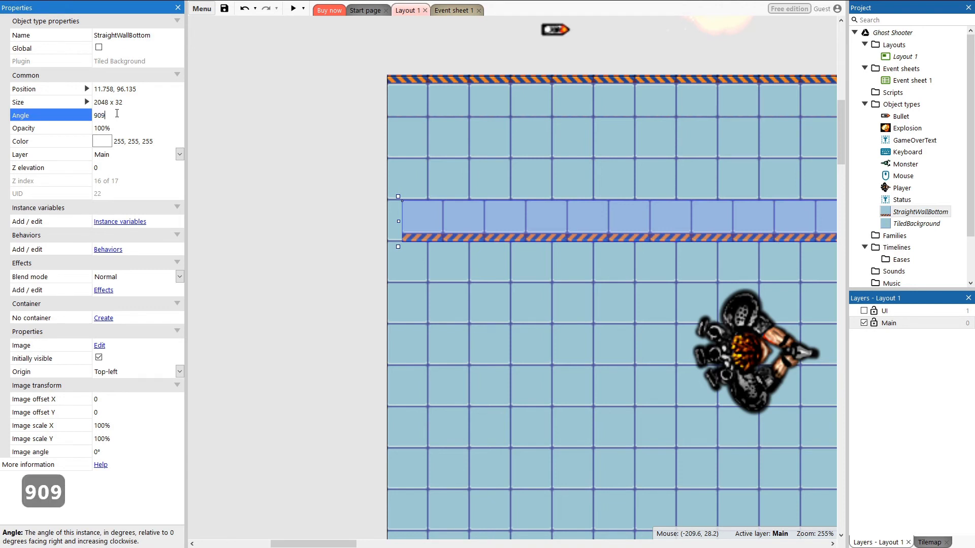
pyautogui.press('BackSpace')
pyautogui.press('Return')
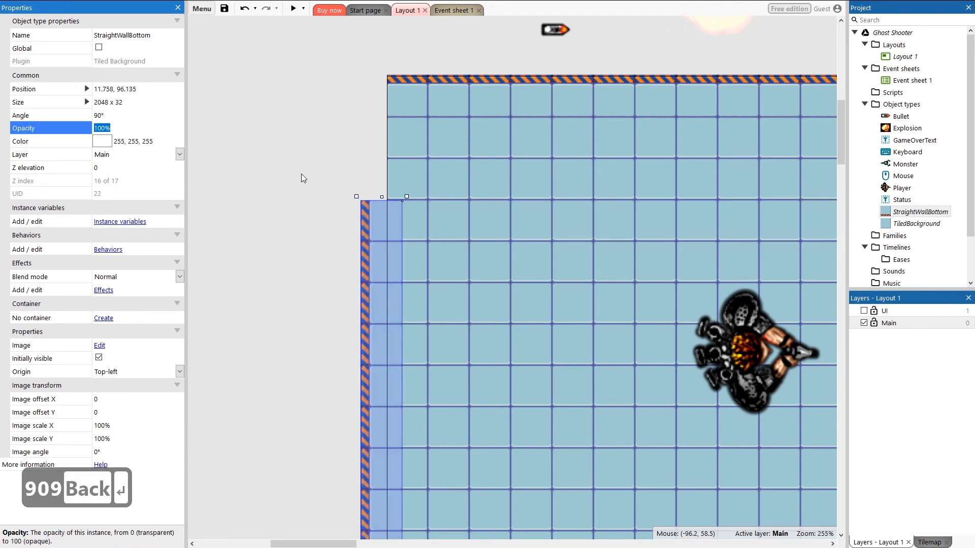
# Step: Move the vertical wall to the layout's left edge and set its position to 31, 0
pyautogui.moveTo(371, 241); pyautogui.dragTo(390, 129)
pyautogui.keyDown('ctrl'); pyautogui.scroll(3, 416, 103); pyautogui.keyUp('ctrl')
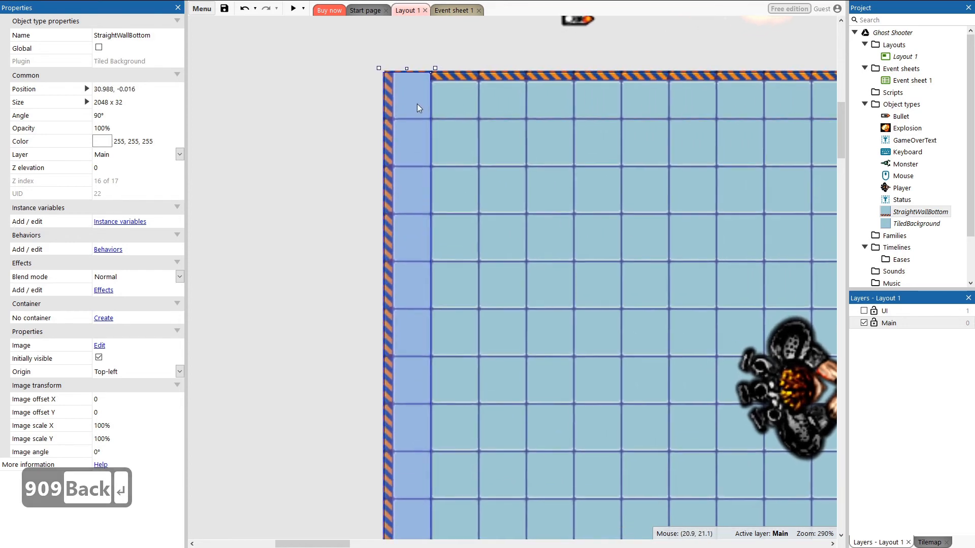
pyautogui.keyDown('ctrl'); pyautogui.scroll(4, 424, 90); pyautogui.keyUp('ctrl')
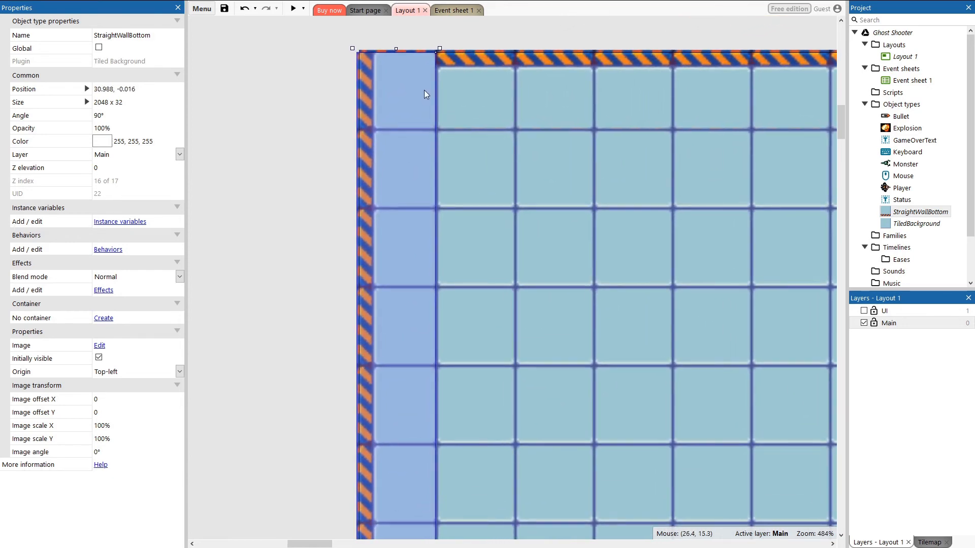
pyautogui.click(109, 89)
pyautogui.press('Left')
pyautogui.press('Left')
pyautogui.press('Left')
pyautogui.press('Left')
pyautogui.press('Left')
pyautogui.press('Left')
pyautogui.press('Left')
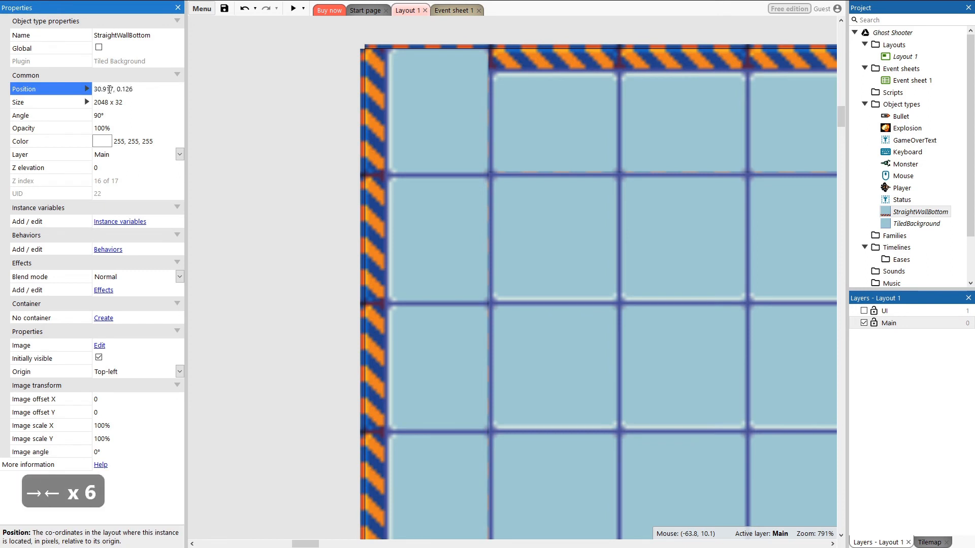
pyautogui.press('BackSpace')
pyautogui.press('BackSpace')
pyautogui.press('BackSpace')
pyautogui.press('BackSpace')
pyautogui.press('BackSpace')
pyautogui.write('1')
pyautogui.press('Right')
pyautogui.press('Right')
pyautogui.press('Right')
pyautogui.press('Right')
pyautogui.press('Right')
pyautogui.press('Right')
pyautogui.press('Right')
pyautogui.press('BackSpace')
pyautogui.press('BackSpace')
pyautogui.press('BackSpace')
pyautogui.press('BackSpace')
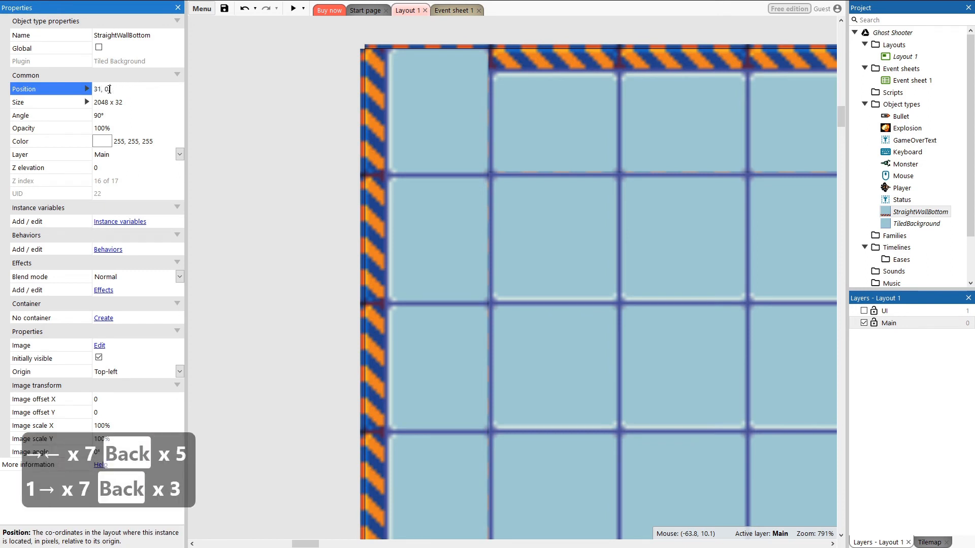
pyautogui.press('Return')
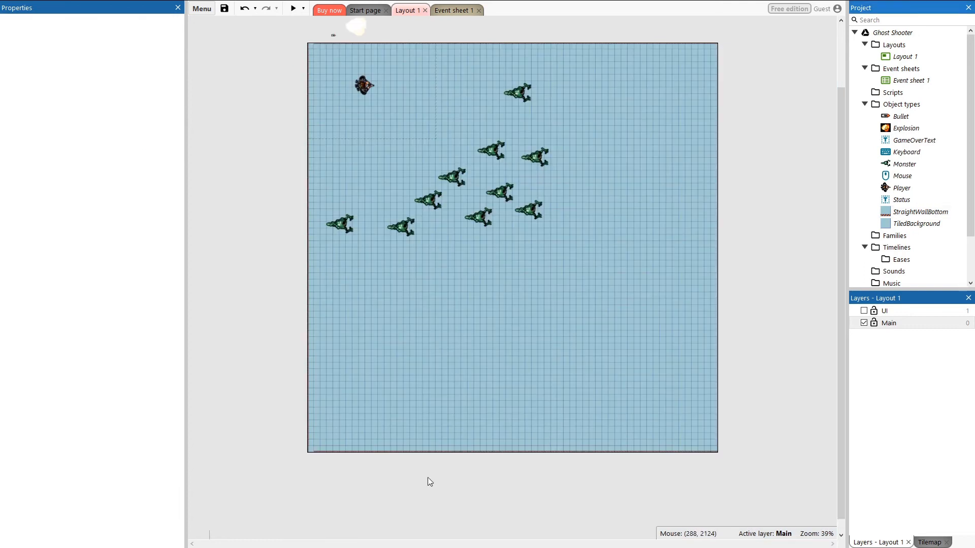
# Step: Create a new Sprite object type named BackgroundCorner
pyautogui.rightClick(907, 104)
pyautogui.click(894, 108)
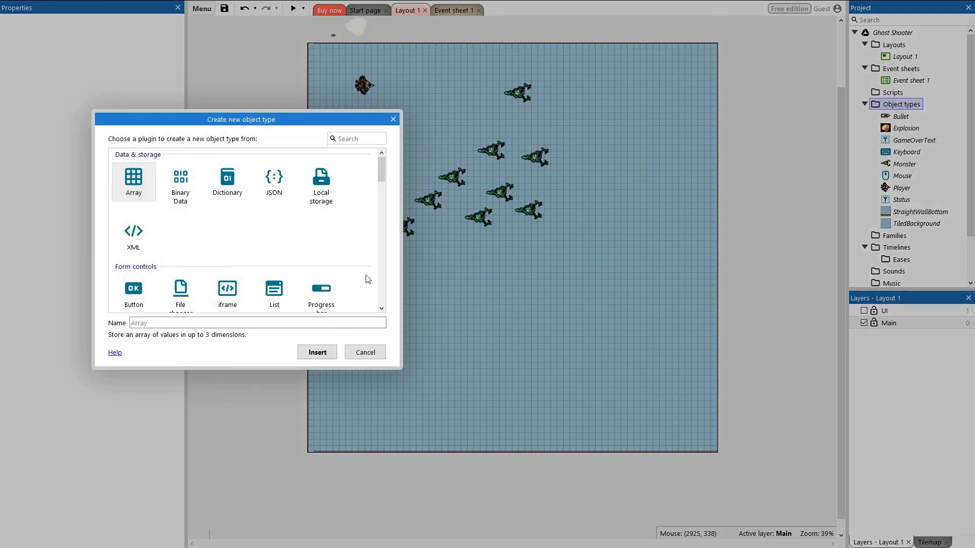
pyautogui.scroll(-3, 368, 279)
pyautogui.click(276, 211)
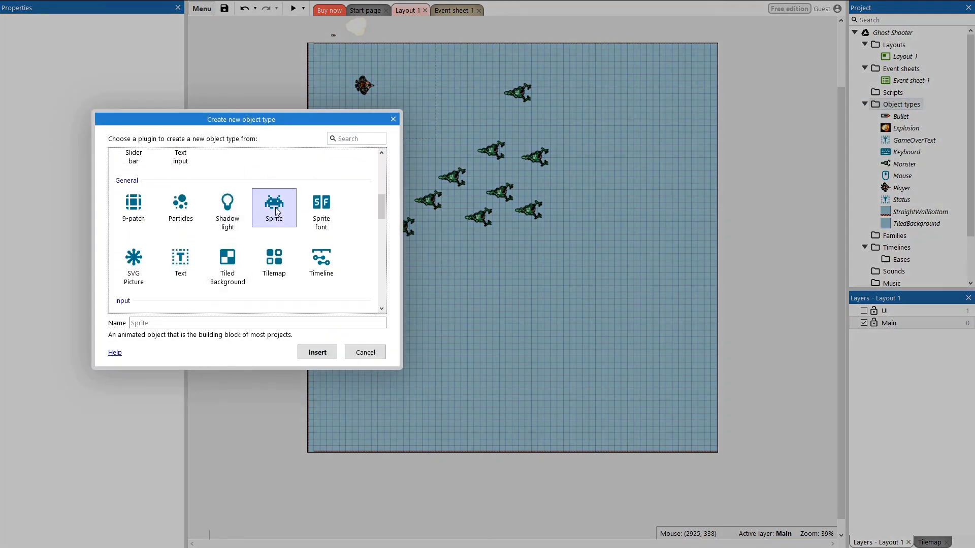
pyautogui.click(161, 322)
pyautogui.write('B')
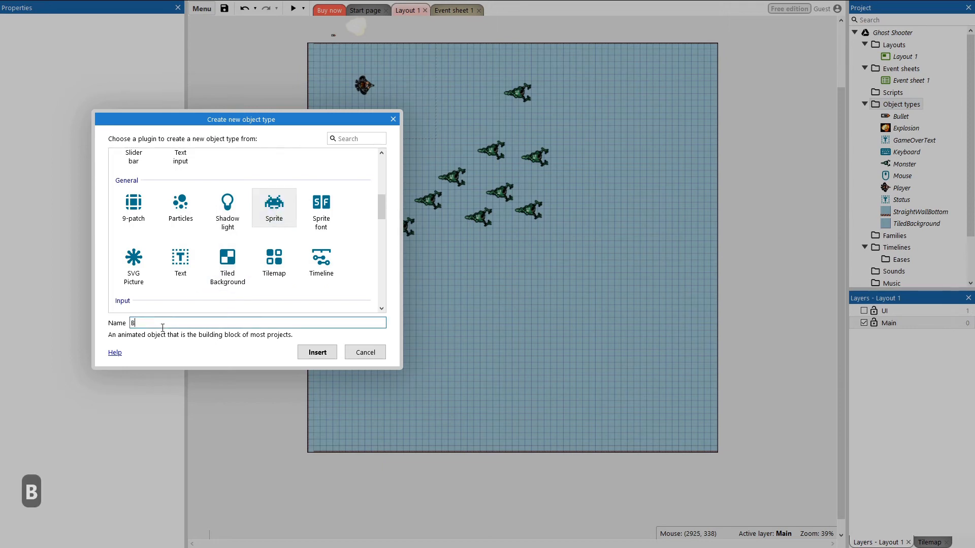
pyautogui.write('ackgroundCorner')
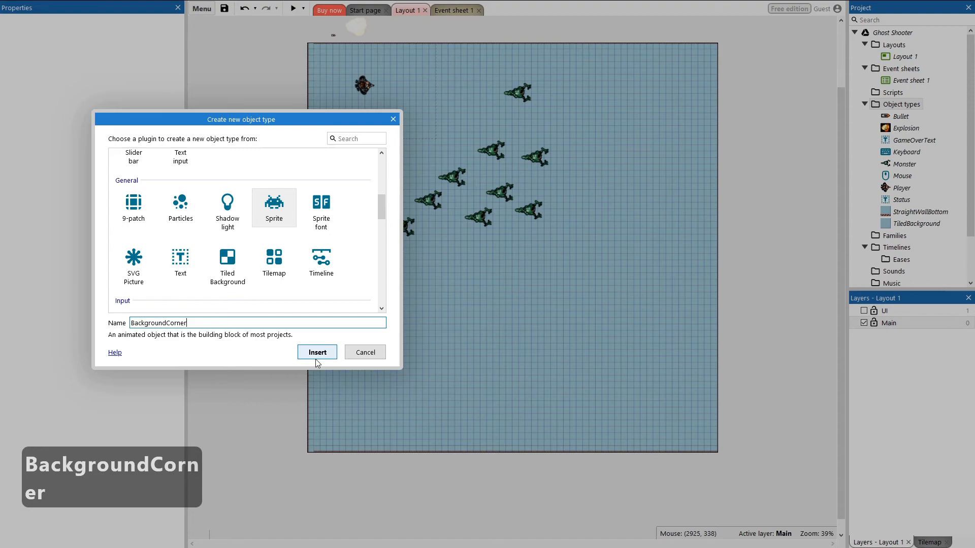
pyautogui.click(315, 357)
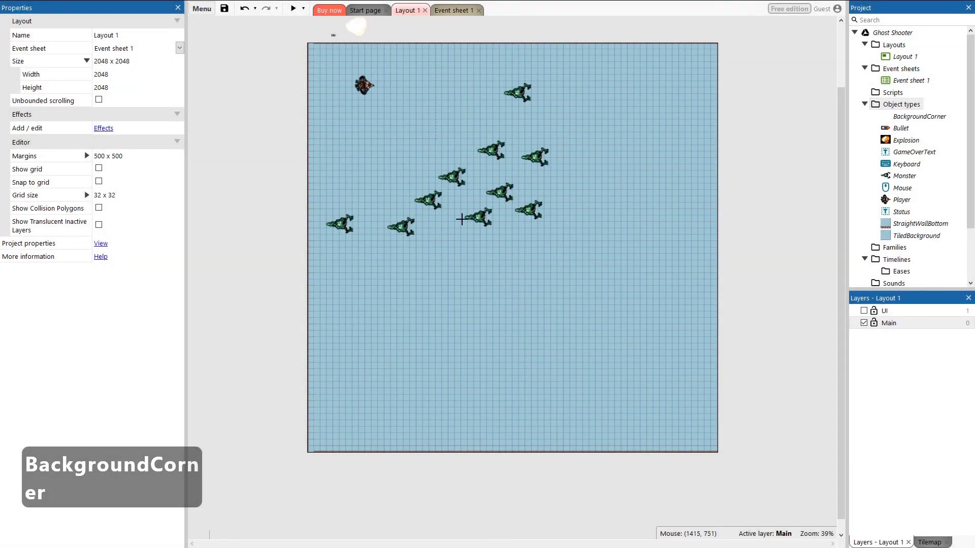
# Step: Place the BackgroundCorner sprite and load the sci-fi tile sheet image into its animation editor
pyautogui.click(266, 59)
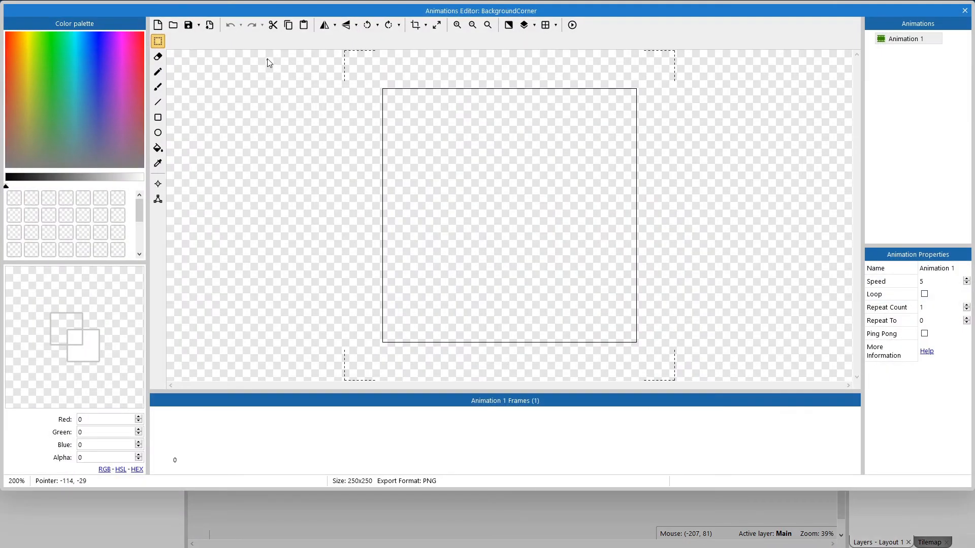
pyautogui.click(172, 26)
pyautogui.doubleClick(197, 93)
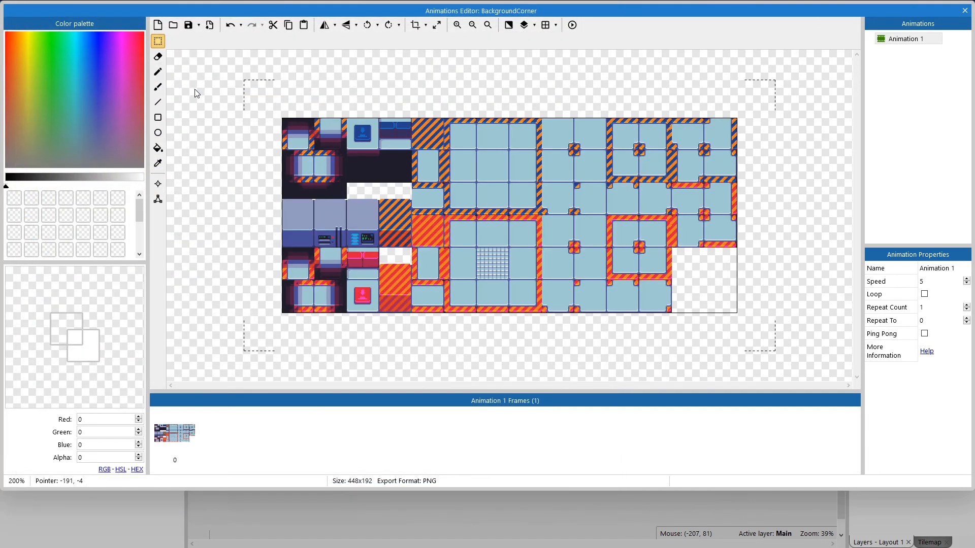
# Step: Crop the sprite image to the 31 x 32 bottom-left striped wall corner tile and close the editor
pyautogui.keyDown('ctrl'); pyautogui.scroll(8, 461, 212); pyautogui.keyUp('ctrl')
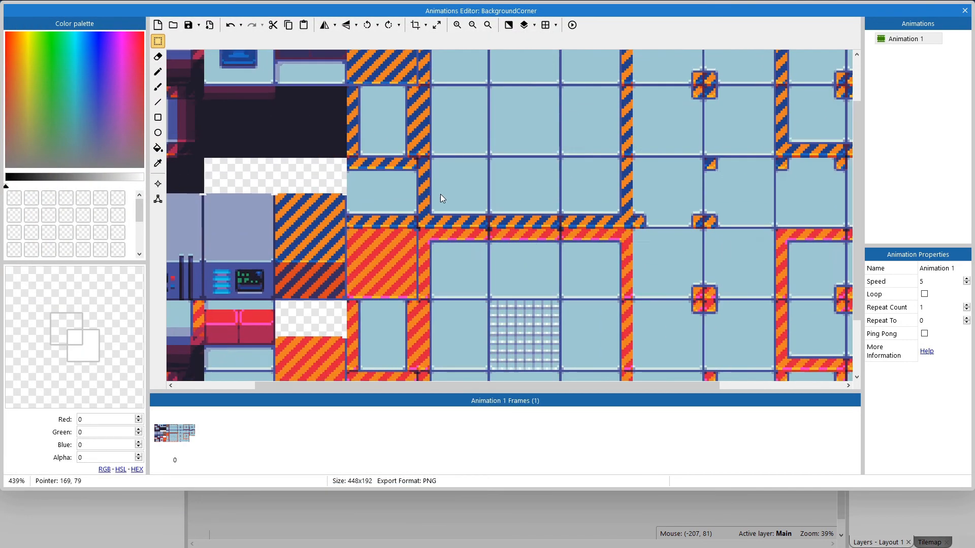
pyautogui.keyDown('ctrl'); pyautogui.scroll(2, 532, 140); pyautogui.keyUp('ctrl')
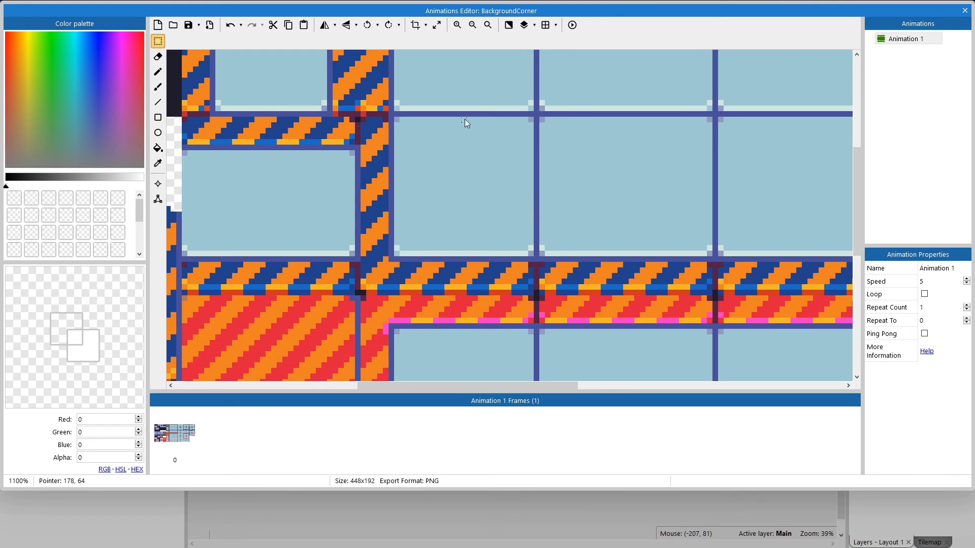
pyautogui.moveTo(534, 118); pyautogui.dragTo(371, 285)
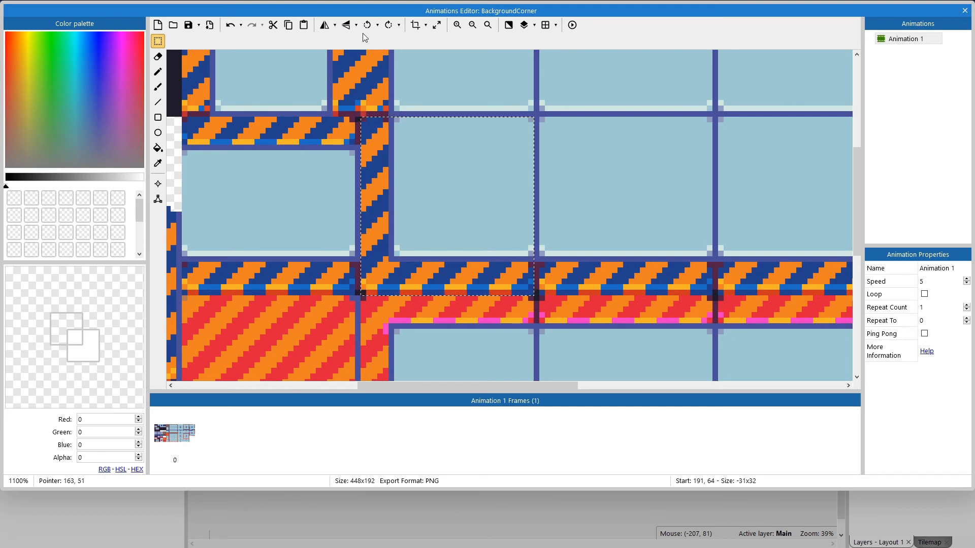
pyautogui.click(410, 29)
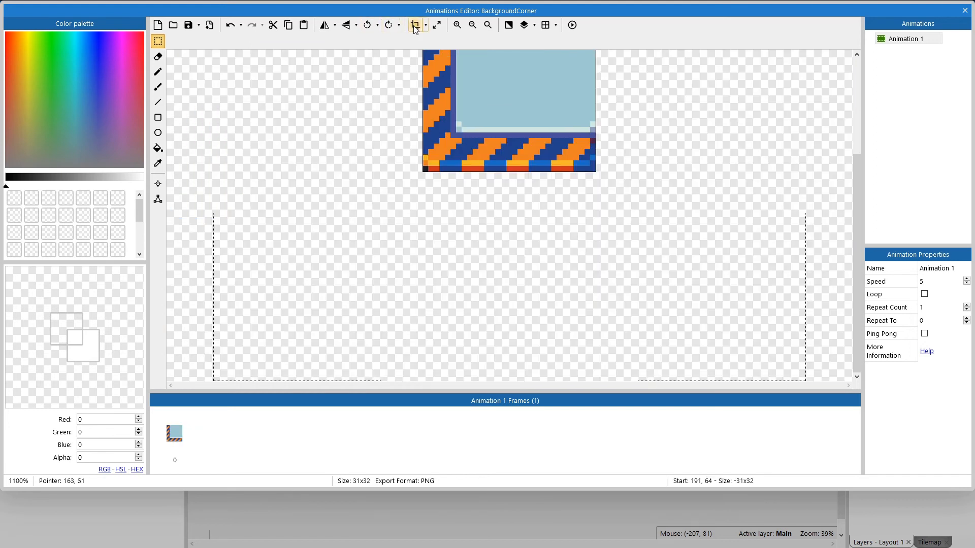
pyautogui.click(965, 10)
# Step: Move the BackgroundCorner instance to the layout's bottom-left corner
pyautogui.hotkey('ctrl', 'z')
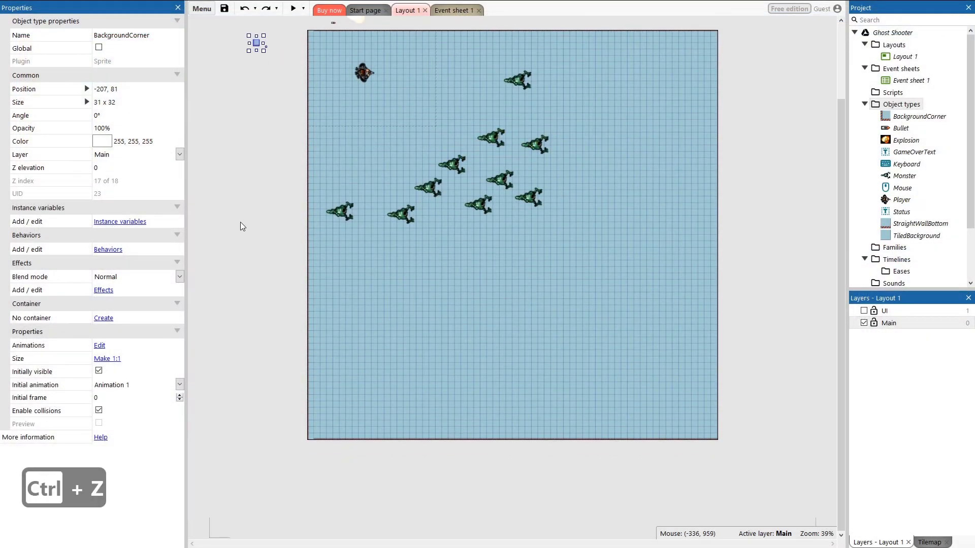
pyautogui.moveTo(257, 43); pyautogui.dragTo(312, 440)
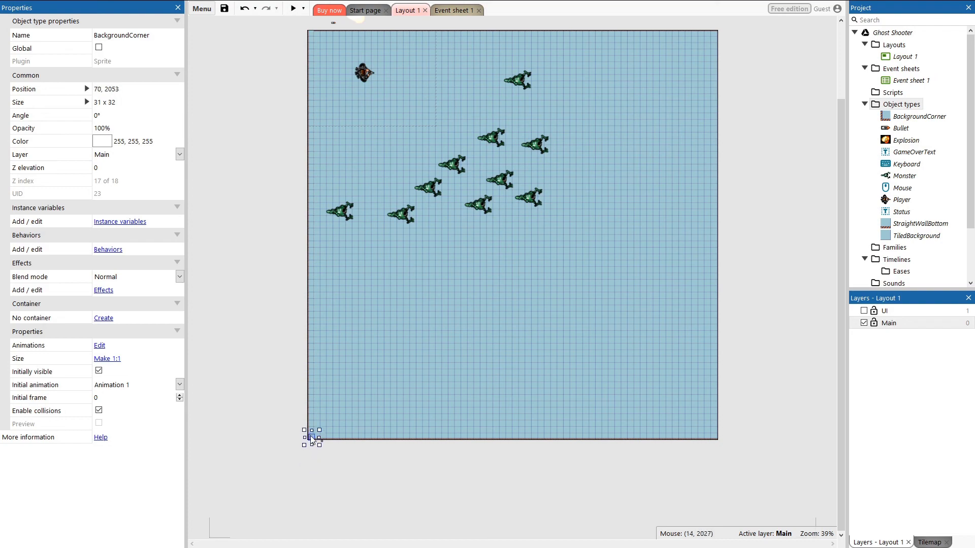
pyautogui.keyDown('ctrl'); pyautogui.scroll(8, 284, 442); pyautogui.keyUp('ctrl')
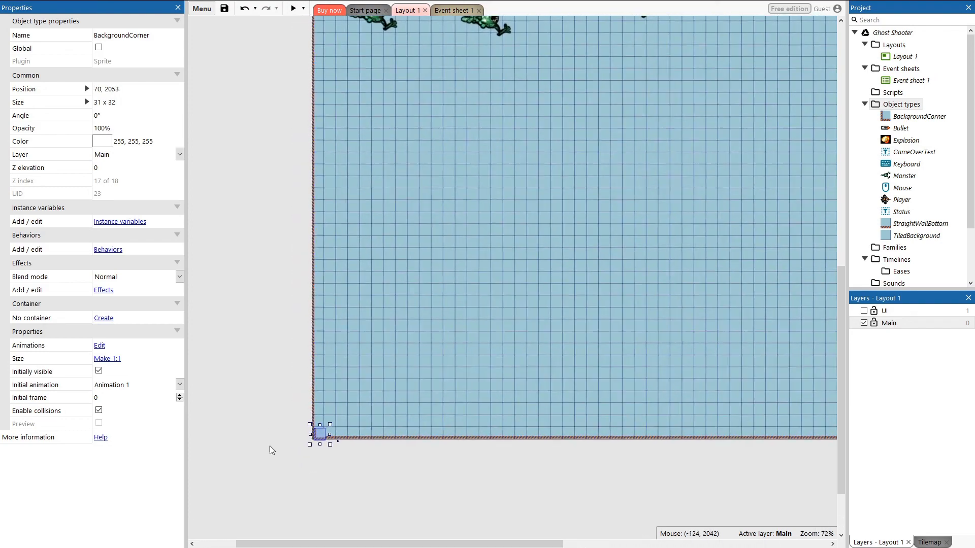
pyautogui.keyDown('ctrl'); pyautogui.scroll(7, 311, 434); pyautogui.keyUp('ctrl')
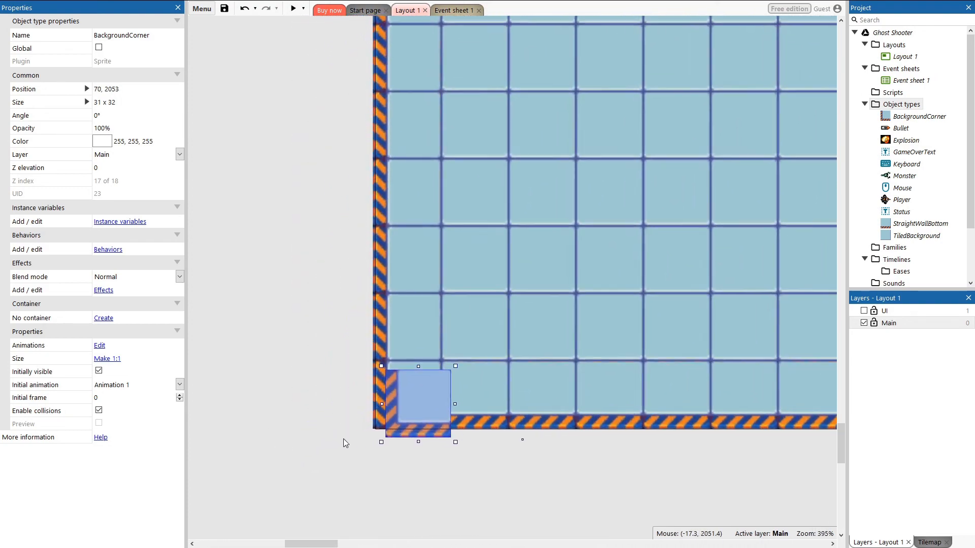
pyautogui.moveTo(438, 378); pyautogui.dragTo(422, 368)
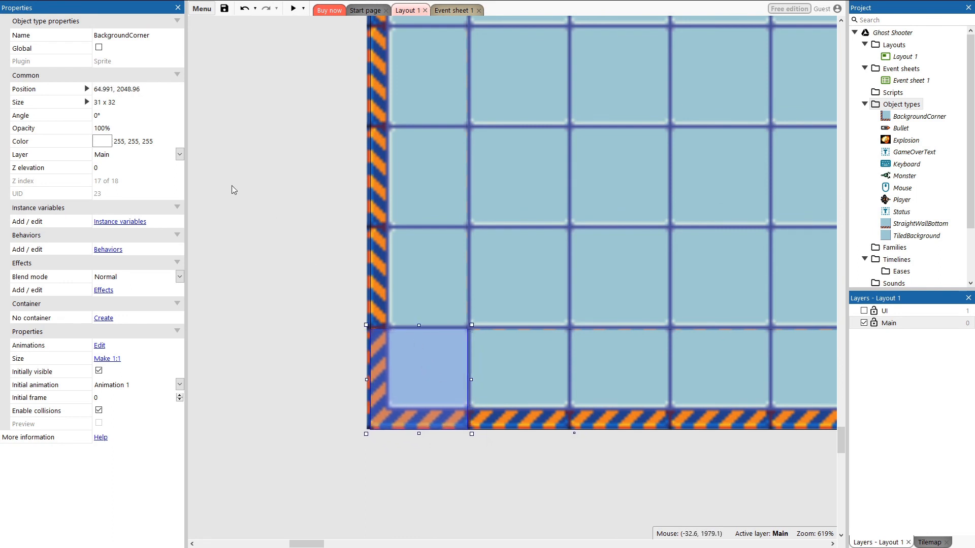
# Step: Set the bottom-left BackgroundCorner instance's position to 65, 2049
pyautogui.click(113, 92)
pyautogui.click(113, 91)
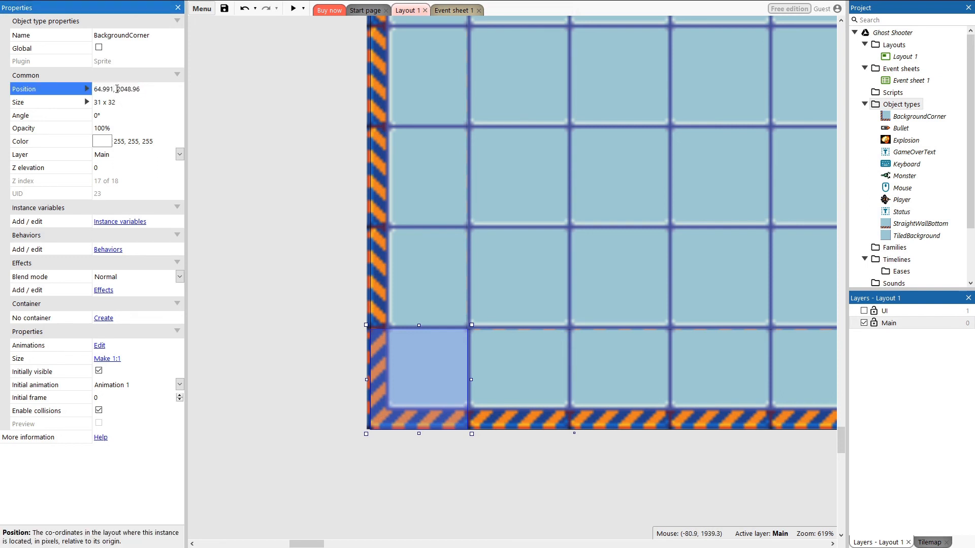
pyautogui.press('BackSpace')
pyautogui.press('BackSpace')
pyautogui.press('BackSpace')
pyautogui.press('BackSpace')
pyautogui.write('5')
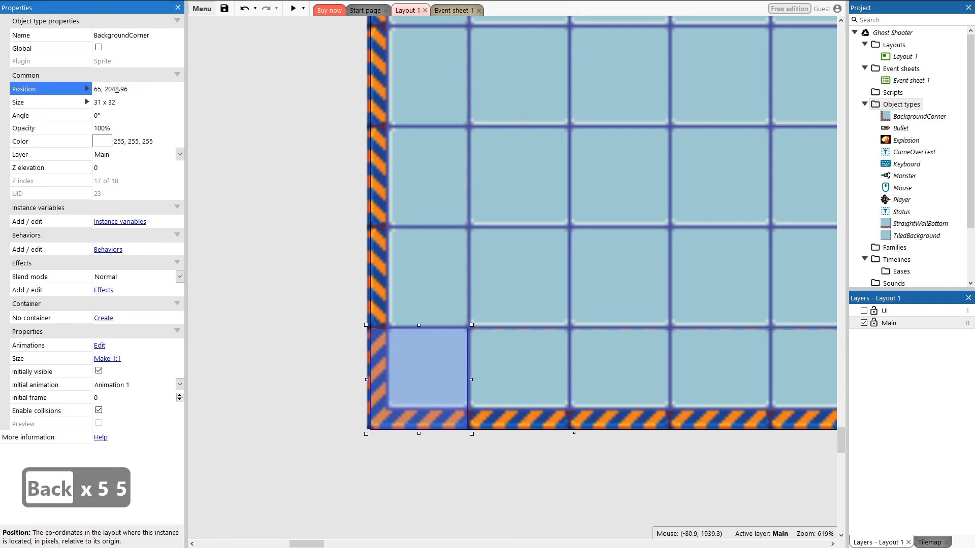
pyautogui.press('Right')
pyautogui.press('Right')
pyautogui.press('Right')
pyautogui.press('Right')
pyautogui.press('Right')
pyautogui.press('Right')
pyautogui.press('Right')
pyautogui.press('Right')
pyautogui.press('Right')
pyautogui.press('Right')
pyautogui.press('Right')
pyautogui.press('Right')
pyautogui.press('Right')
pyautogui.press('Right')
pyautogui.press('BackSpace')
pyautogui.press('BackSpace')
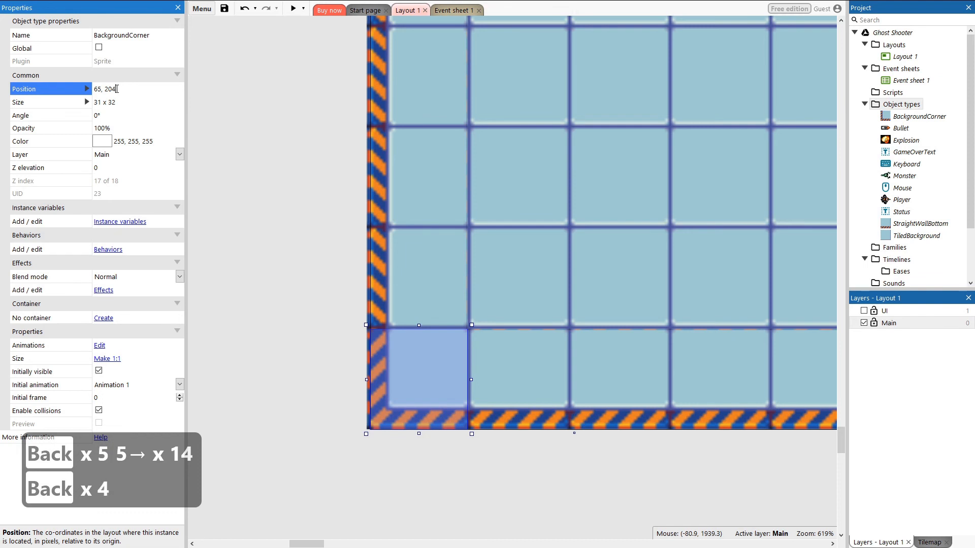
pyautogui.press('Return')
pyautogui.click(249, 343)
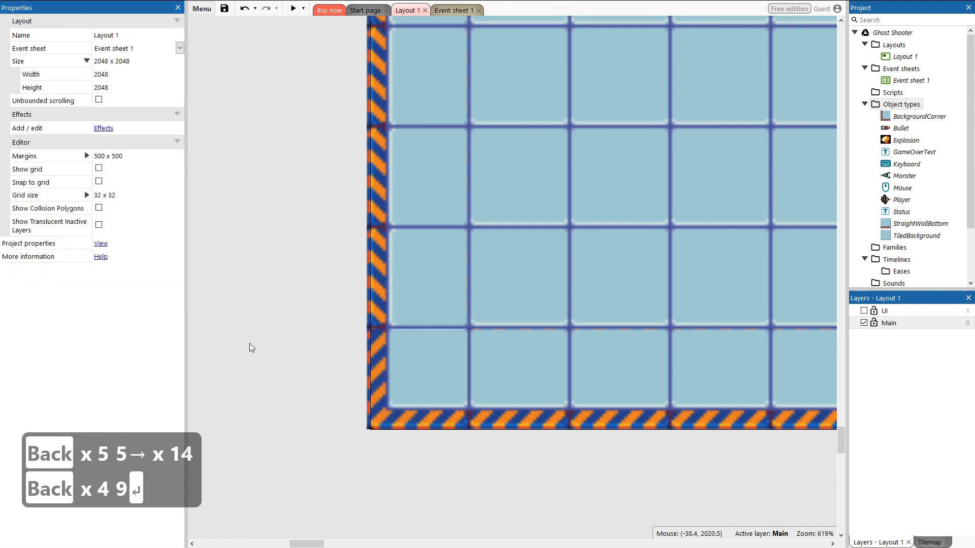
pyautogui.hotkey('ctrl', 'z')
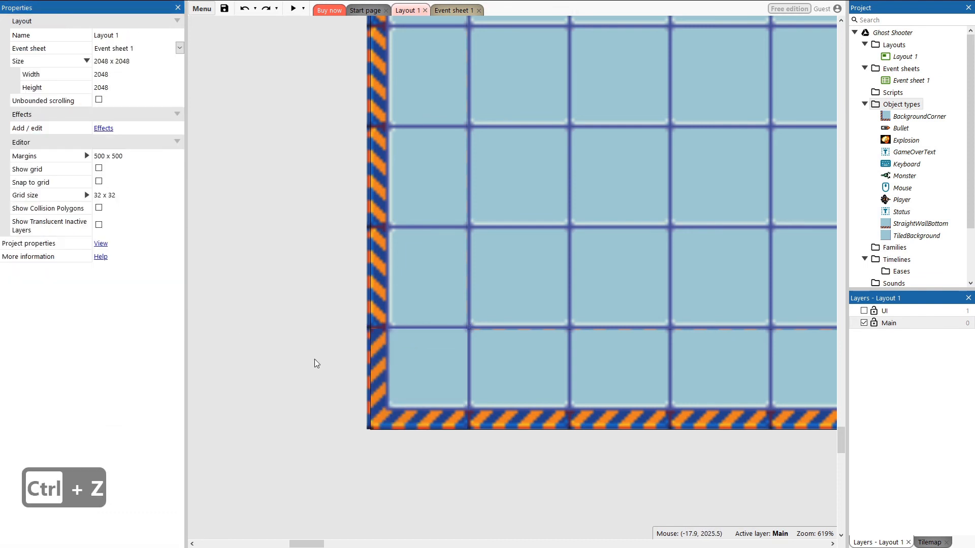
# Step: Copy the corner piece and paste a duplicate near the layout's top-left corner
pyautogui.click(412, 366)
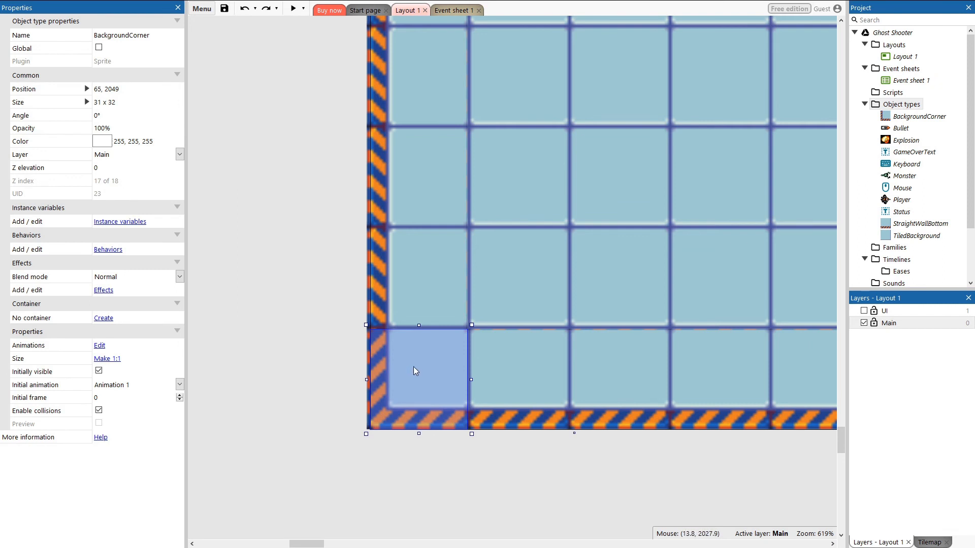
pyautogui.hotkey('ctrl', 'c')
pyautogui.scroll(10, 482, 328)
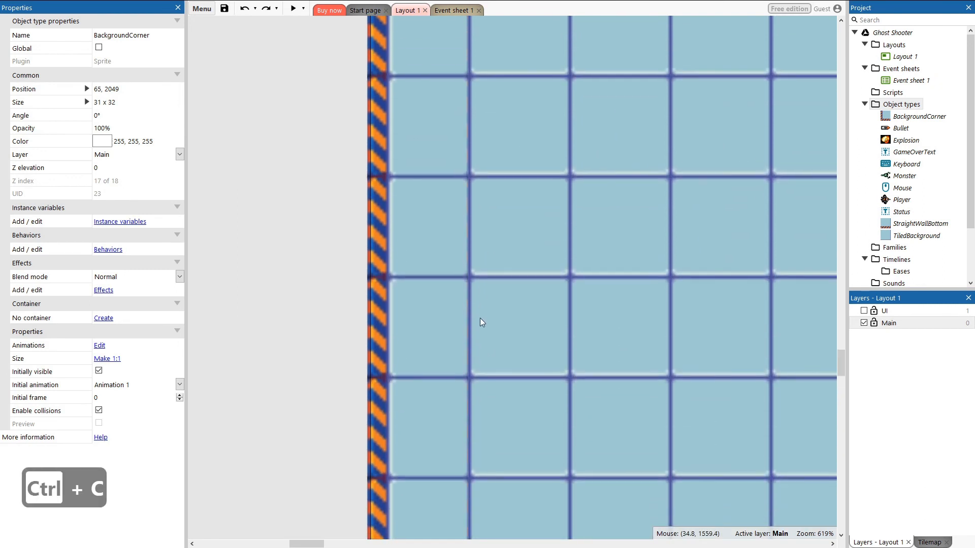
pyautogui.scroll(15, 480, 318)
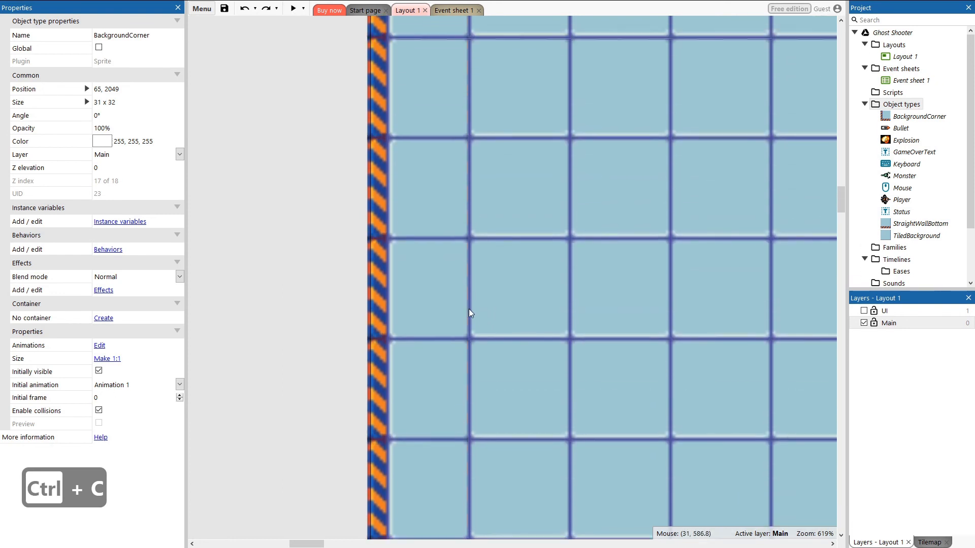
pyautogui.scroll(9, 469, 313)
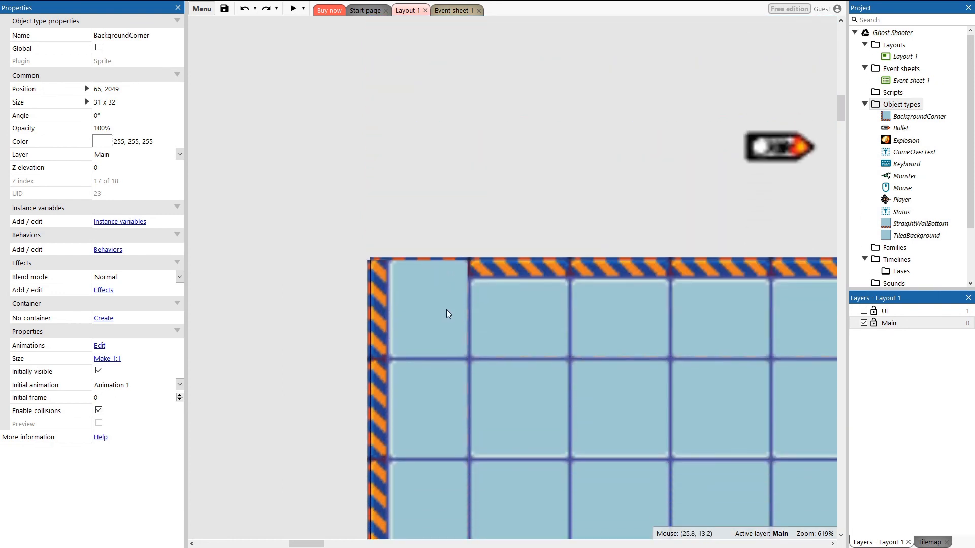
pyautogui.scroll(-1, 446, 313)
pyautogui.click(339, 230)
pyautogui.hotkey('ctrl', 'v')
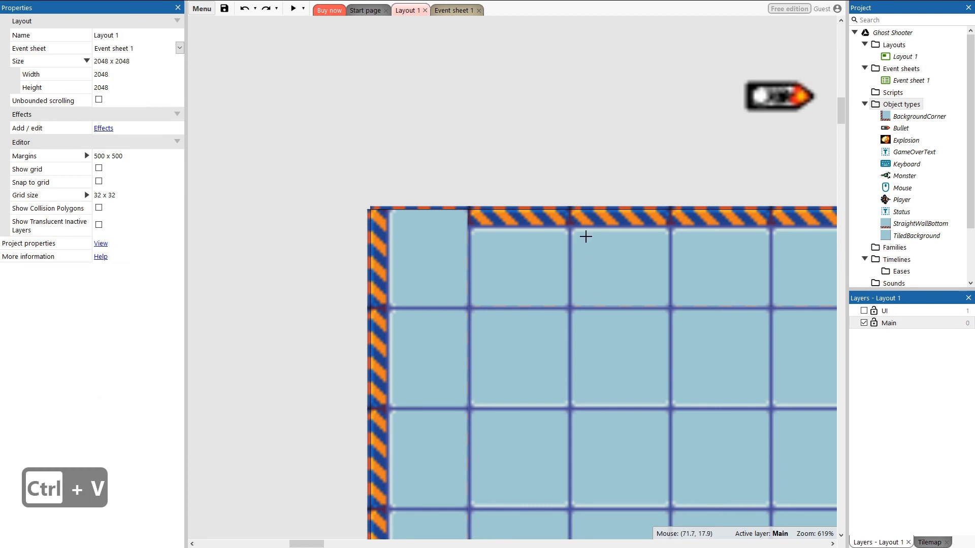
pyautogui.click(434, 241)
pyautogui.moveTo(282, 172); pyautogui.dragTo(429, 246)
# Step: Rotate the duplicated corner to 90° and move it onto the layout's top-left corner
pyautogui.click(119, 116)
pyautogui.write('90')
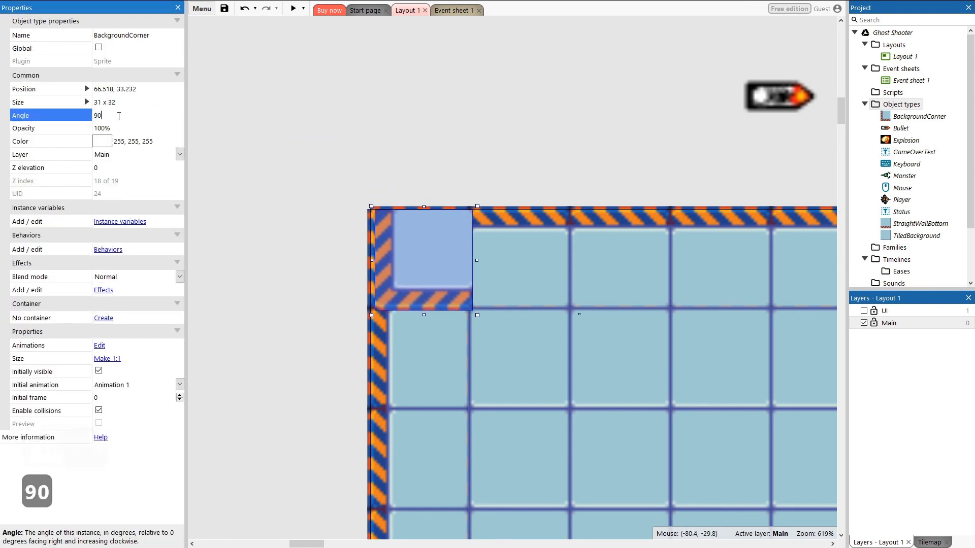
pyautogui.press('Return')
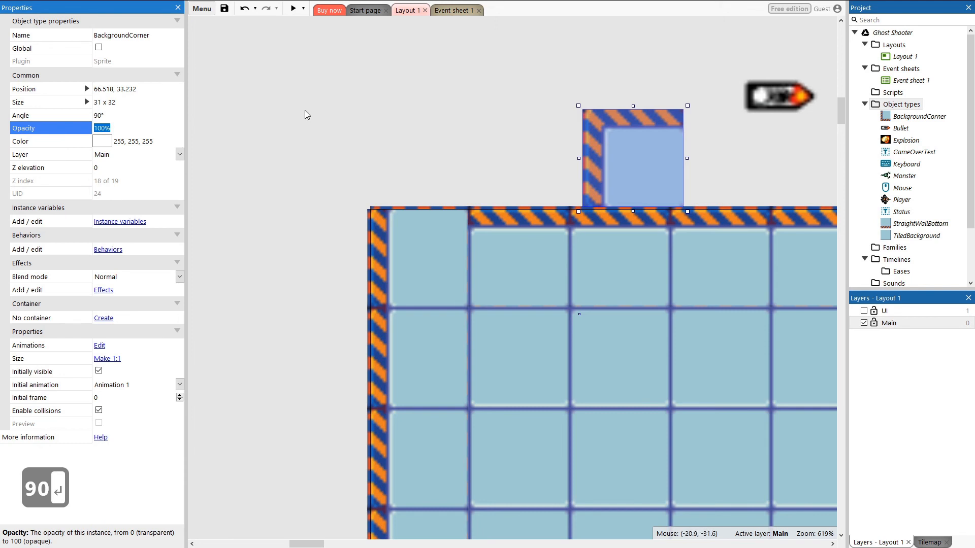
pyautogui.moveTo(672, 147); pyautogui.dragTo(430, 254)
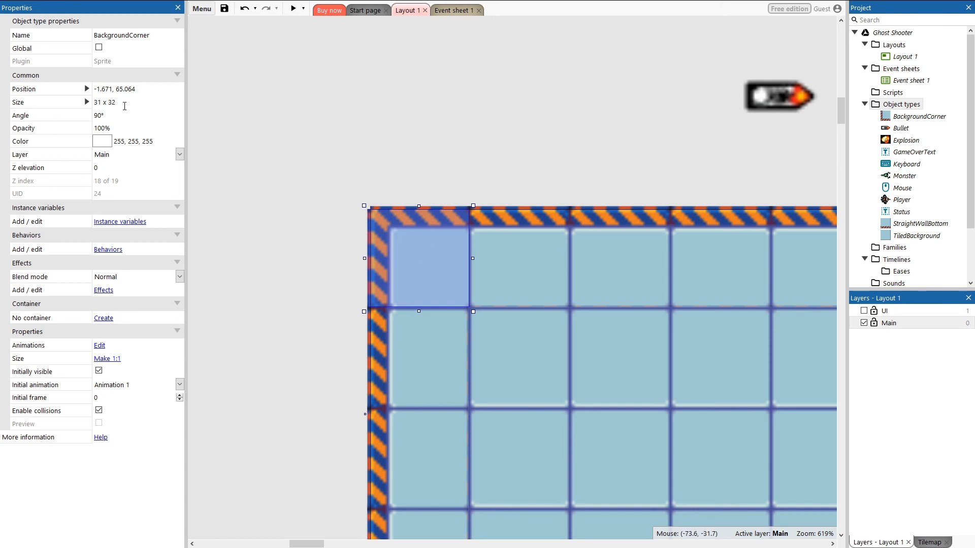
# Step: Set the top-left corner piece's position to -2, 65
pyautogui.click(112, 90)
pyautogui.click(113, 89)
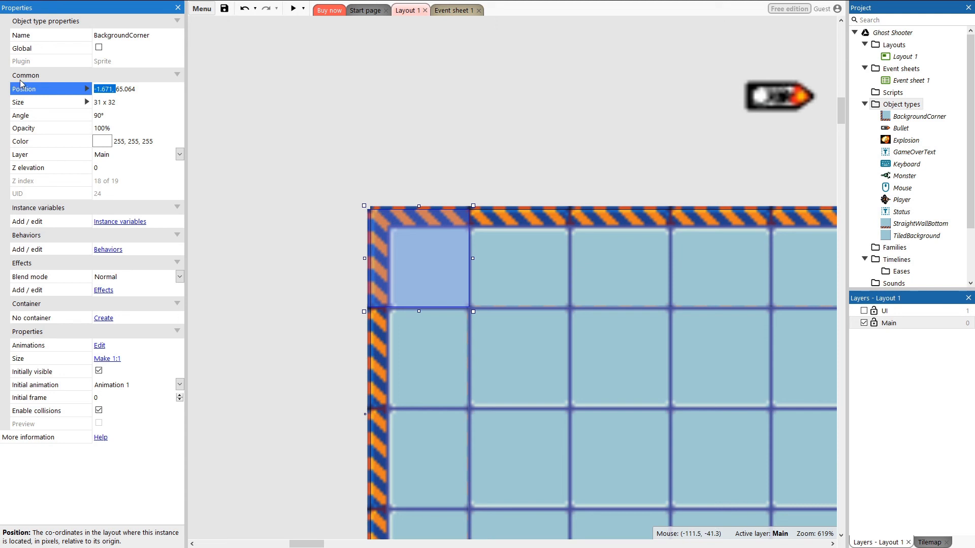
pyautogui.write('-2')
pyautogui.press('Right')
pyautogui.hotkey('ctrl', 'z')
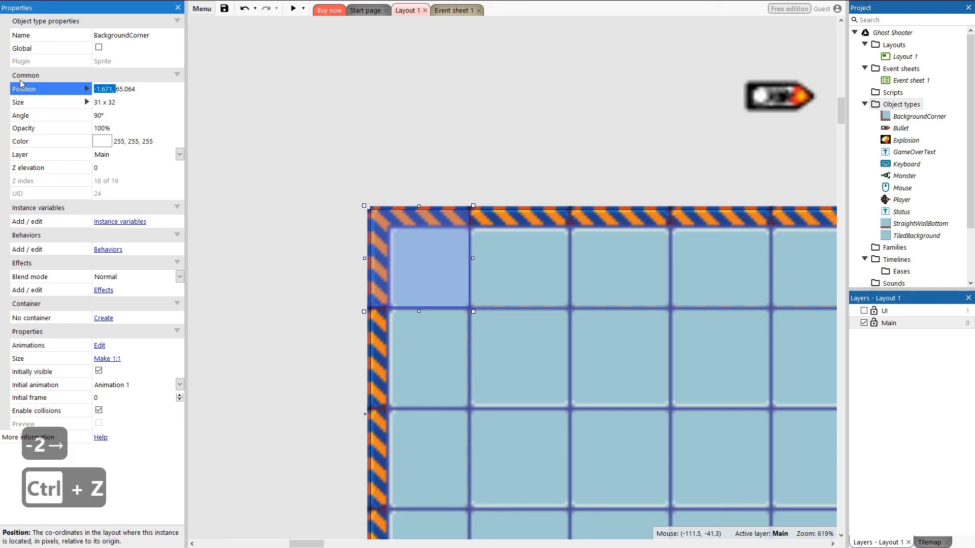
pyautogui.press('BackSpace')
pyautogui.press('BackSpace')
pyautogui.press('BackSpace')
pyautogui.press('BackSpace')
pyautogui.press('BackSpace')
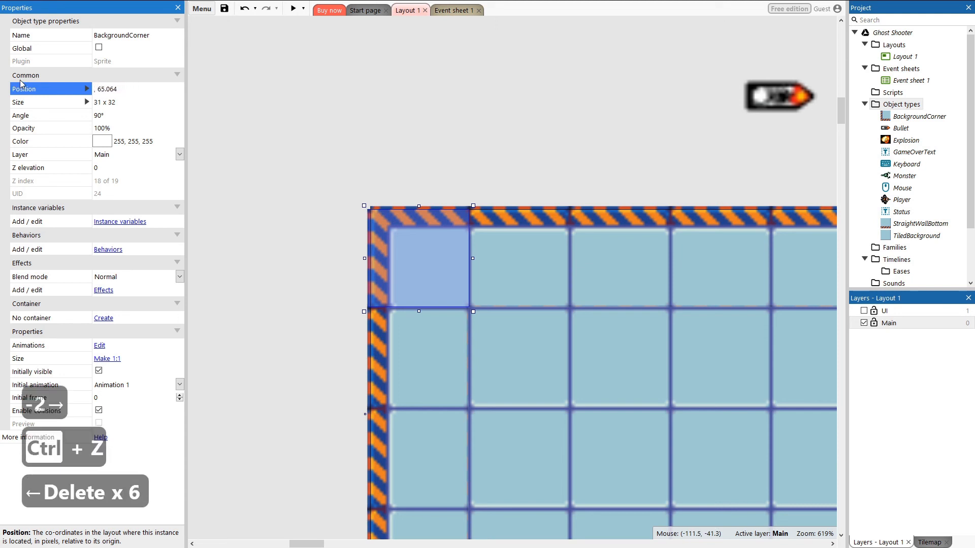
pyautogui.write('-2')
pyautogui.press('Right')
pyautogui.press('Right')
pyautogui.press('Right')
pyautogui.press('Right')
pyautogui.press('Right')
pyautogui.press('Right')
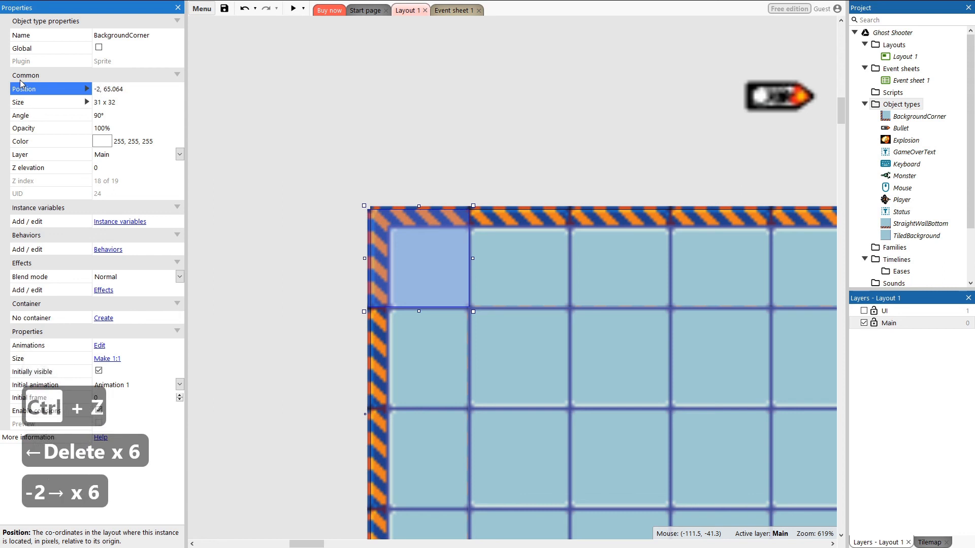
pyautogui.press('BackSpace')
pyautogui.press('BackSpace')
pyautogui.press('BackSpace')
pyautogui.press('Return')
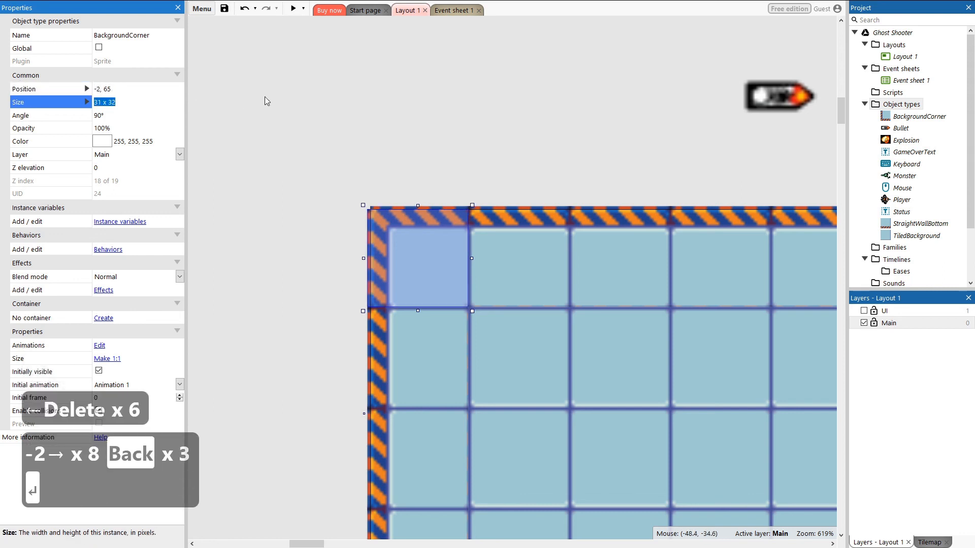
pyautogui.click(586, 140)
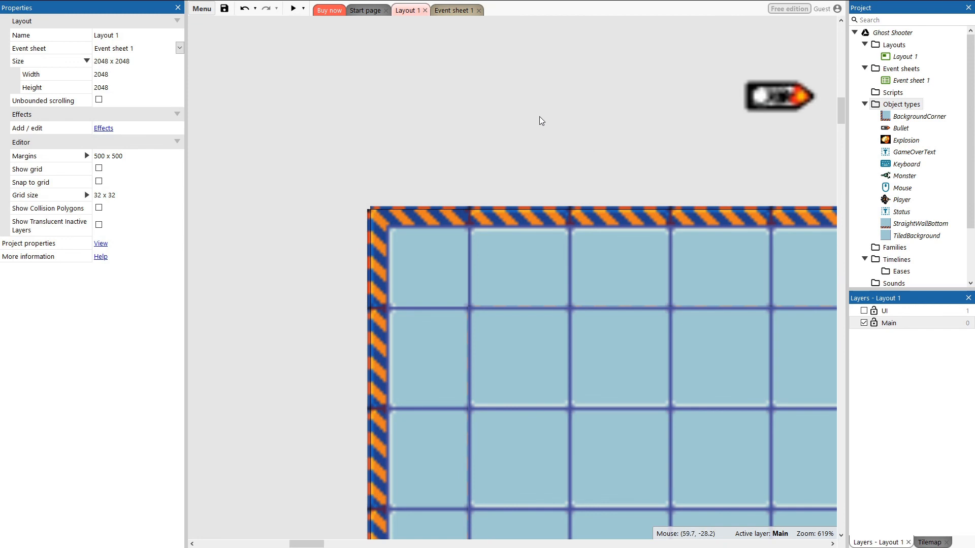
# Step: Select all Monster instances and set their Z elevation to 1
pyautogui.keyDown('ctrl'); pyautogui.scroll(-5, 492, 102); pyautogui.keyUp('ctrl')
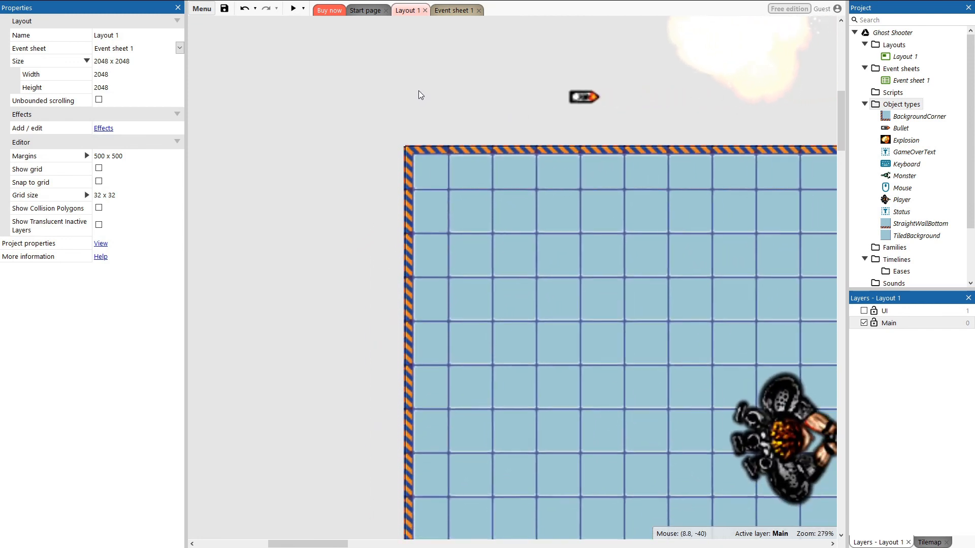
pyautogui.keyDown('ctrl'); pyautogui.scroll(-4, 418, 91); pyautogui.keyUp('ctrl')
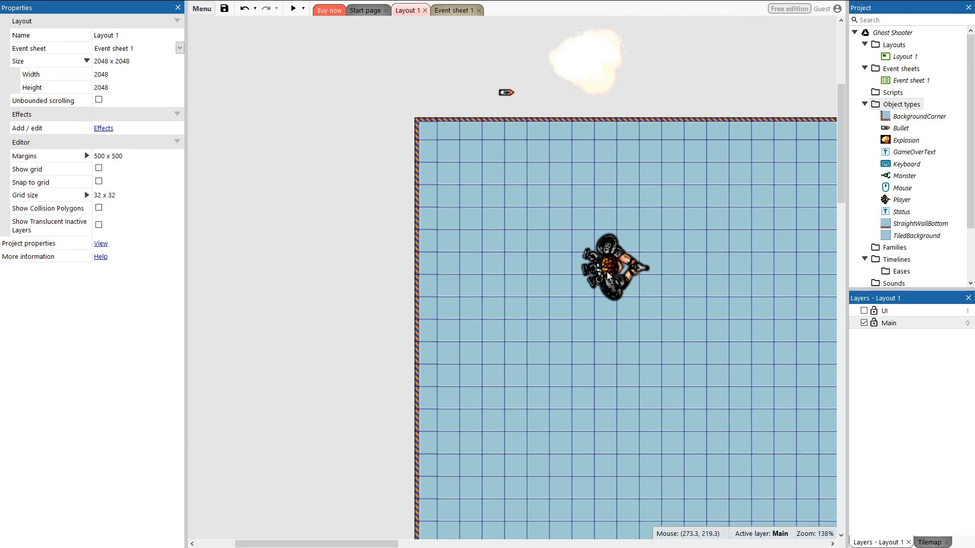
pyautogui.click(608, 274)
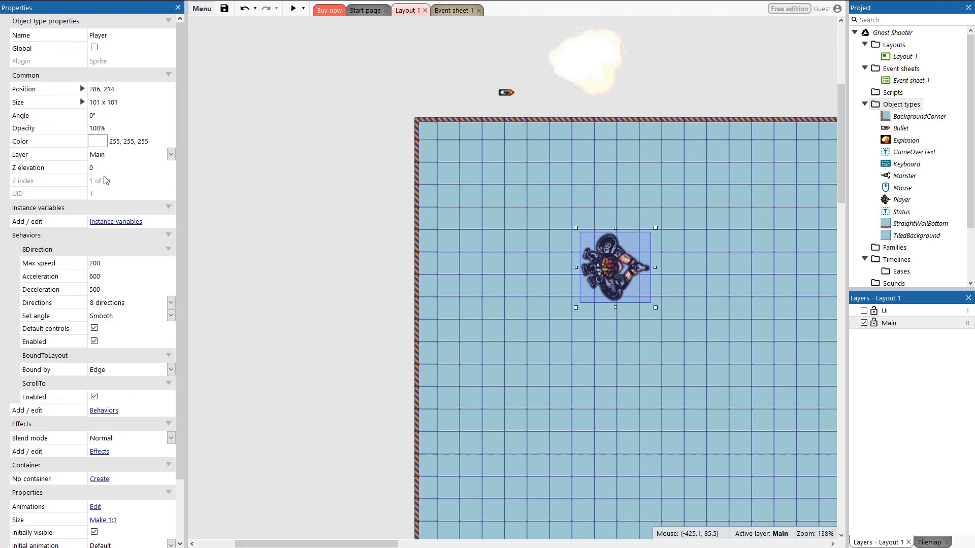
pyautogui.keyDown('ctrl'); pyautogui.scroll(-5, 311, 130); pyautogui.keyUp('ctrl')
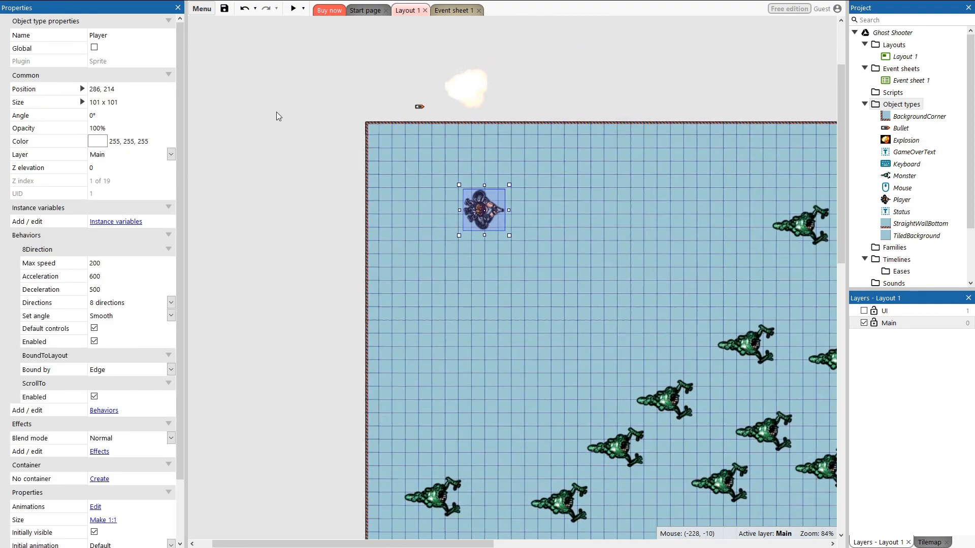
pyautogui.click(681, 206)
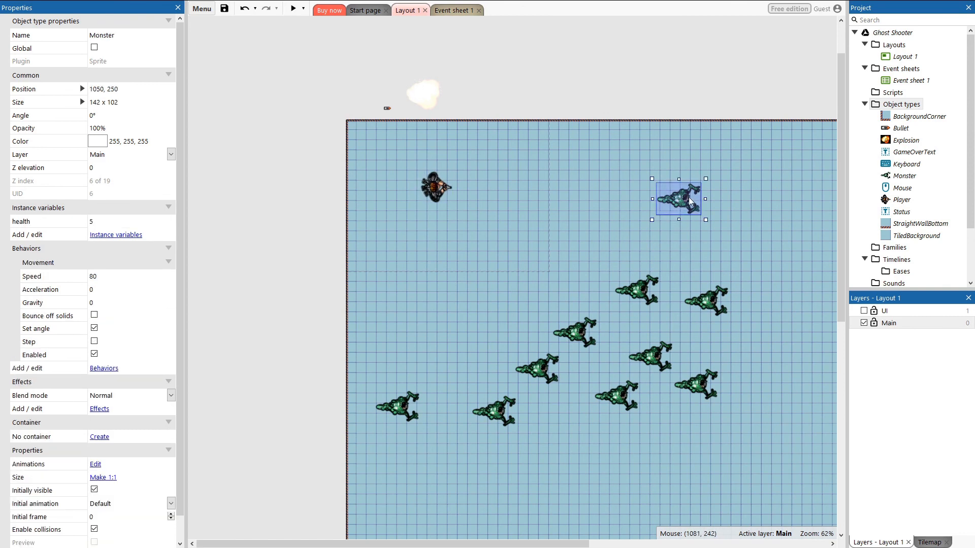
pyautogui.click(639, 291)
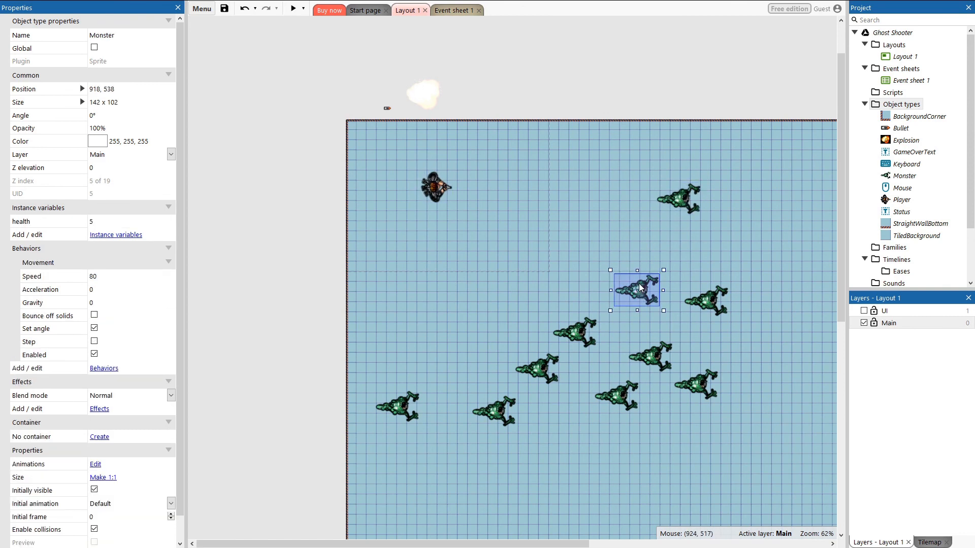
pyautogui.click(686, 204)
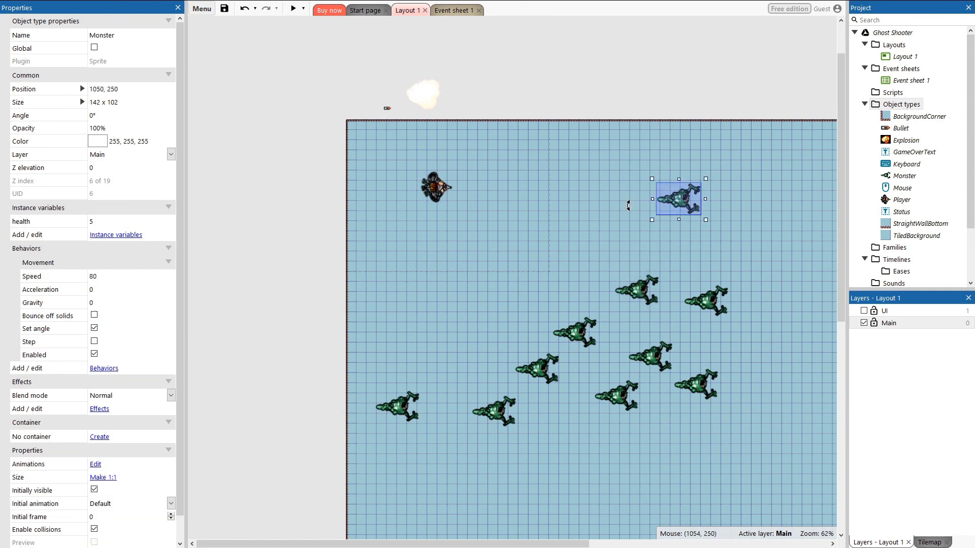
pyautogui.click(146, 164)
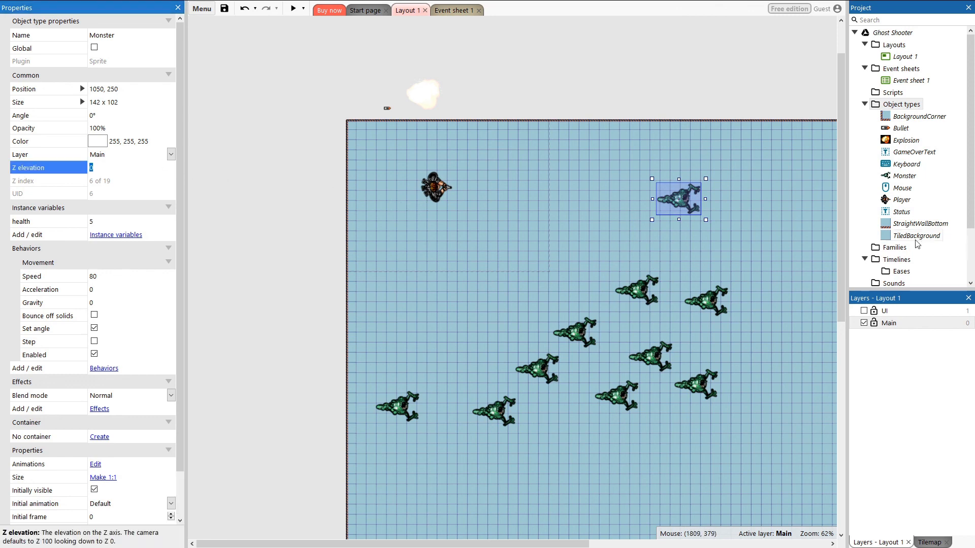
pyautogui.click(900, 178)
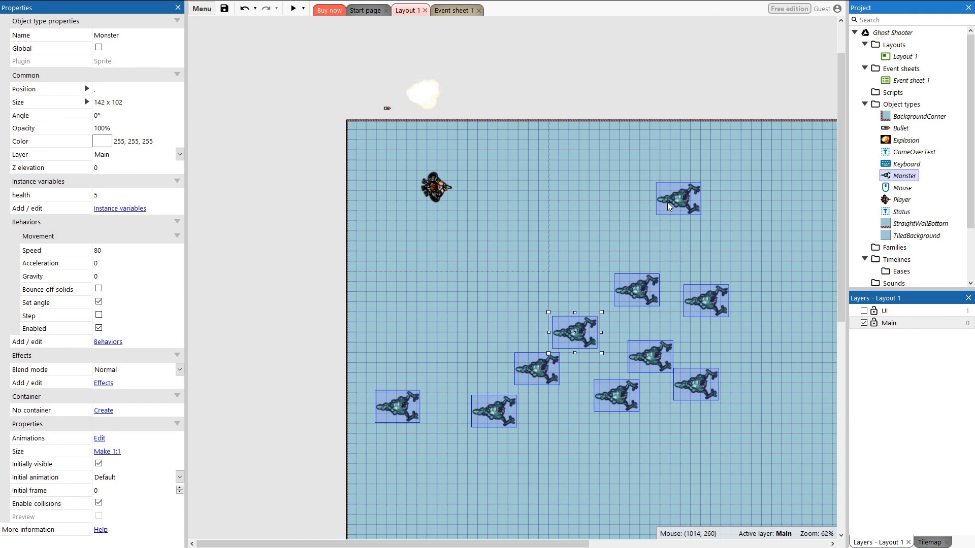
pyautogui.click(688, 204)
pyautogui.click(906, 182)
pyautogui.click(906, 176)
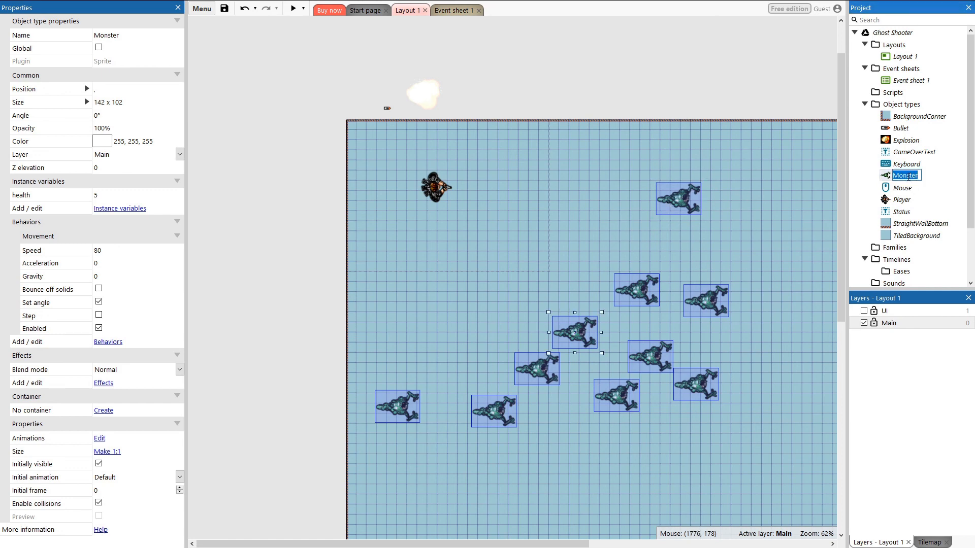
pyautogui.click(158, 168)
pyautogui.write('1')
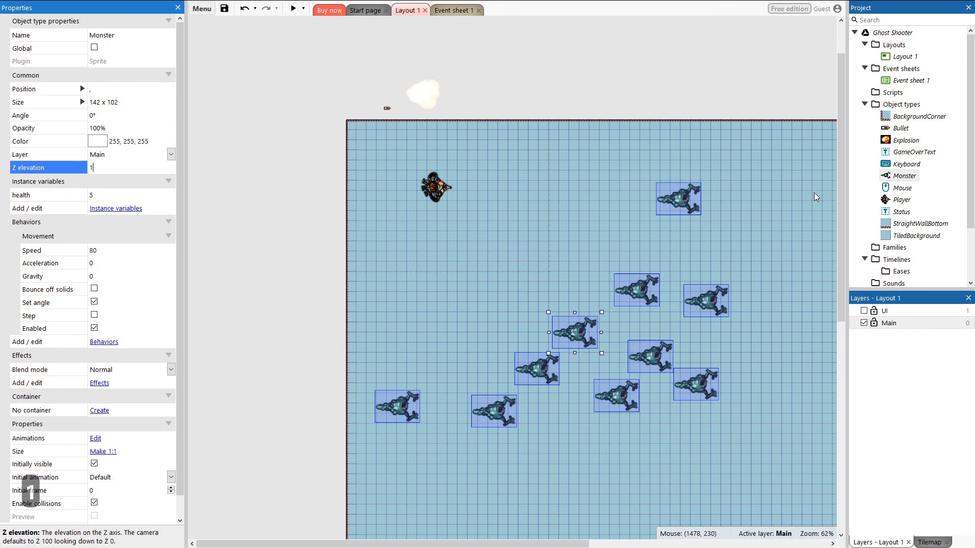
# Step: Set the Player's Z elevation to 2 and undo the last change
pyautogui.click(896, 201)
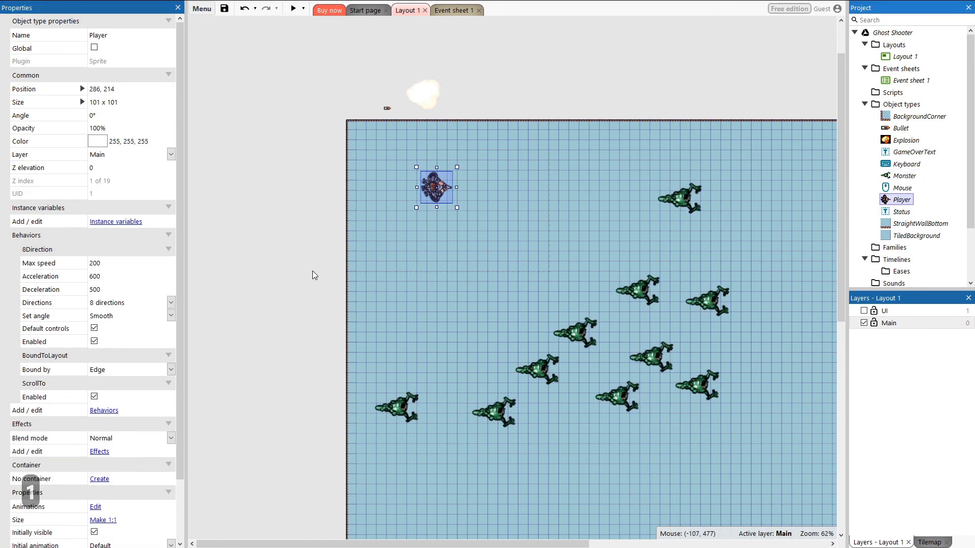
pyautogui.click(98, 169)
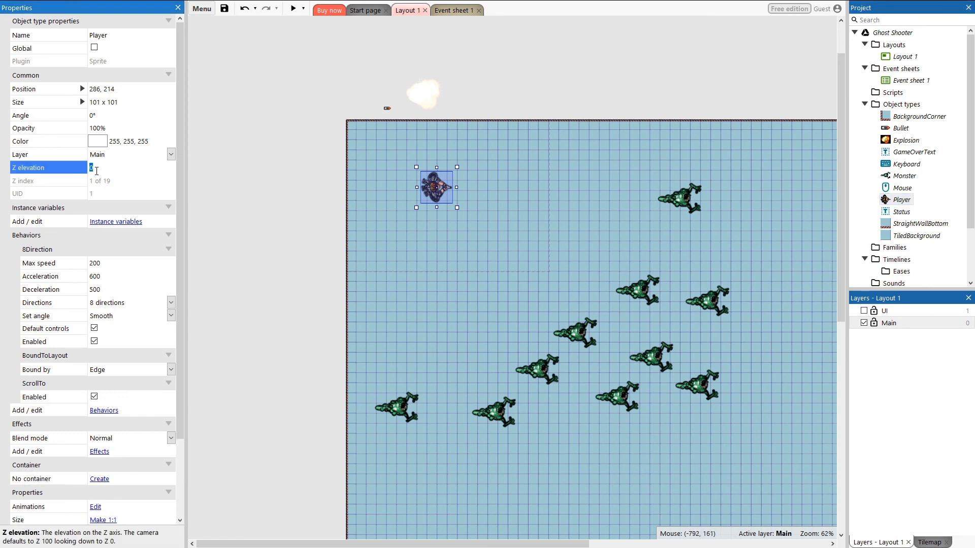
pyautogui.write('2')
pyautogui.hotkey('ctrl', 'z')
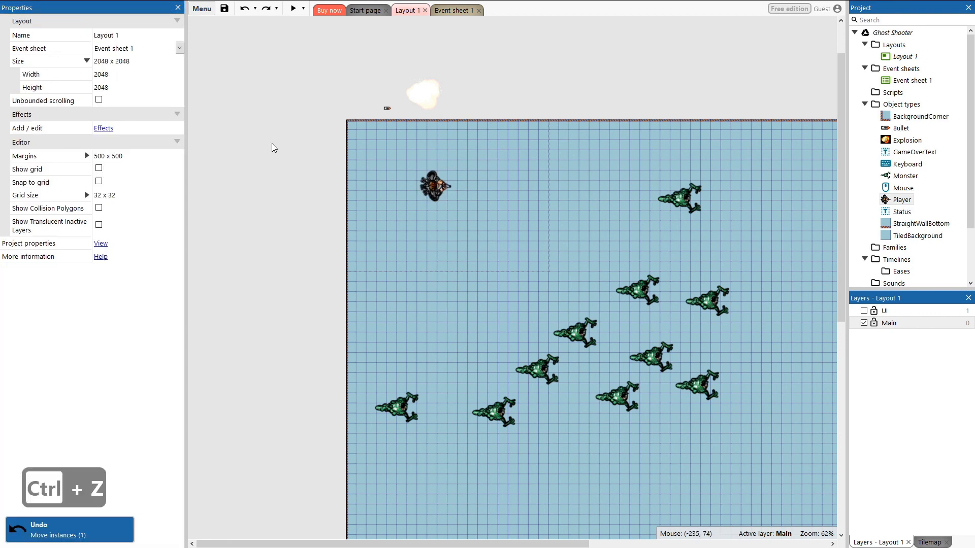
# Step: Save the project and preview the game, steering the player up and left
pyautogui.click(224, 9)
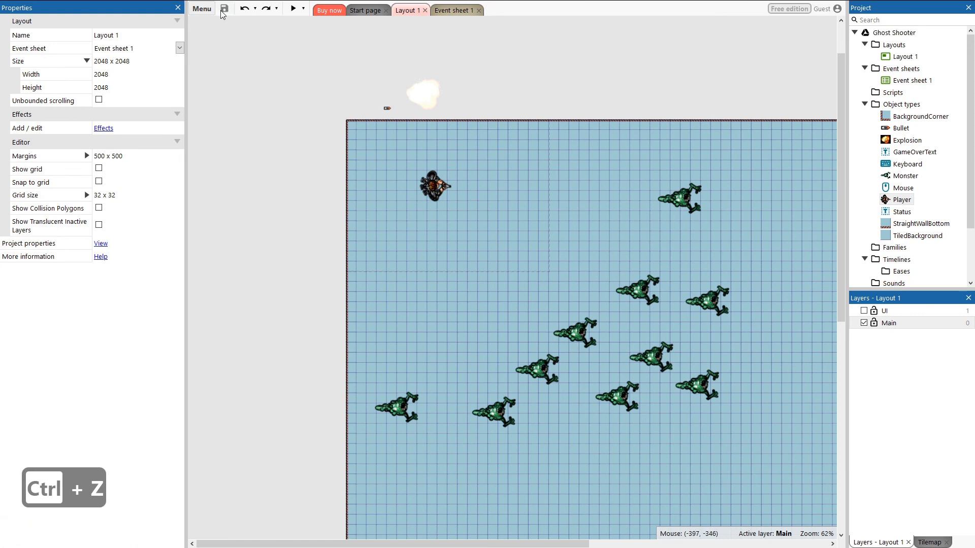
pyautogui.click(293, 9)
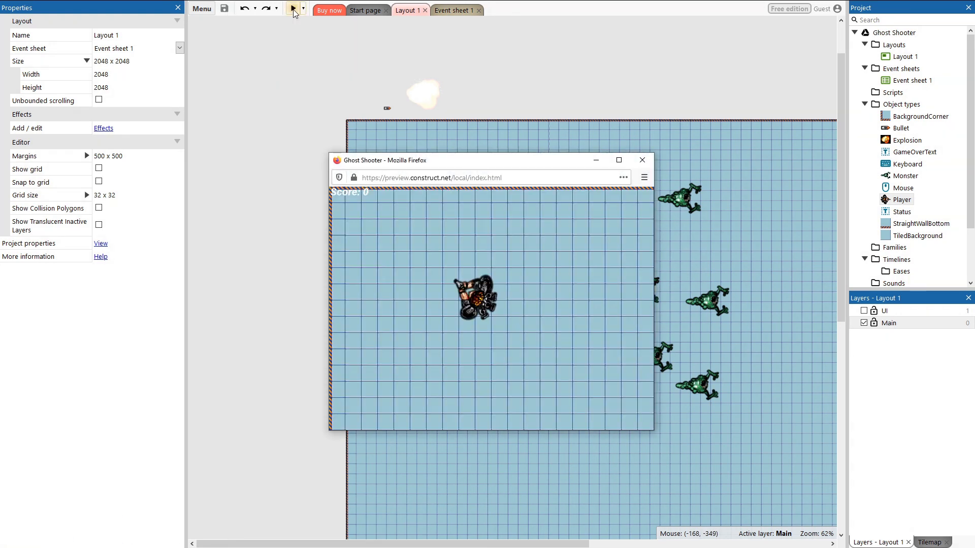
pyautogui.press('Up')
pyautogui.press('Left')
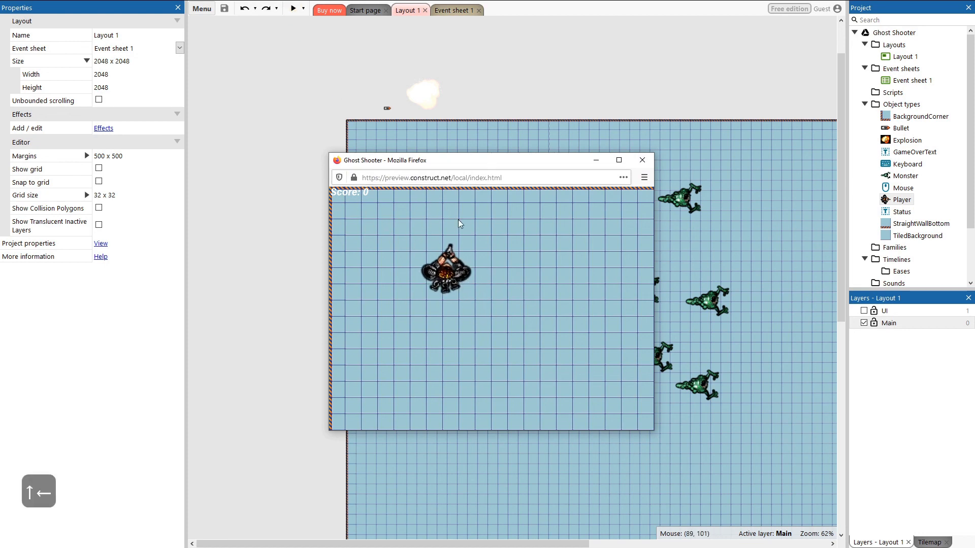
# Step: Test the left boundary wall in the preview by steering the player left and down against it
pyautogui.press('Left')
pyautogui.press('Down')
pyautogui.press('Down')
pyautogui.press('Down')
pyautogui.press('Down')
pyautogui.press('Down')
pyautogui.press('Down')
pyautogui.press('Down')
pyautogui.press('Down')
pyautogui.press('Down')
pyautogui.press('Down')
pyautogui.press('Down')
pyautogui.press('Down')
pyautogui.press('Down')
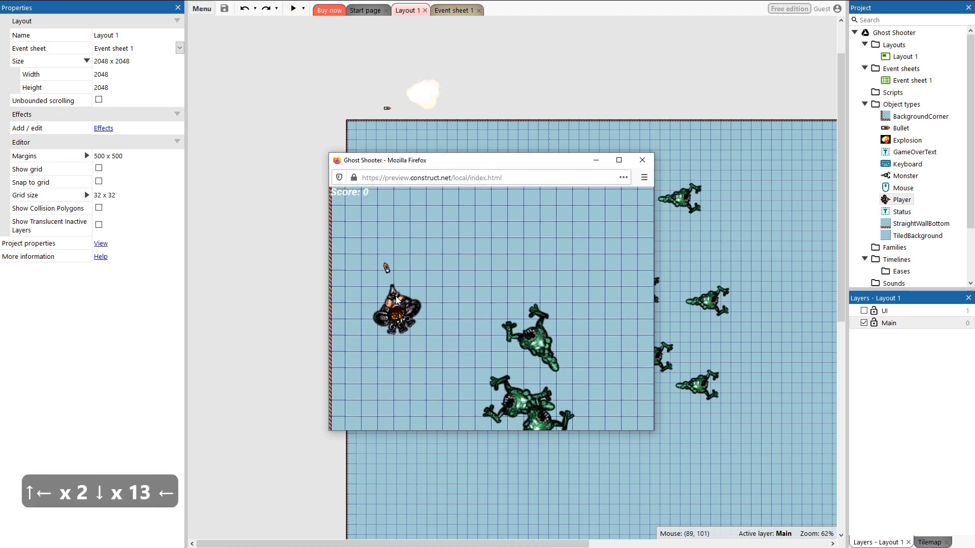
pyautogui.press('Left')
pyautogui.press('Left')
pyautogui.press('Left')
pyautogui.press('Left')
pyautogui.press('Right')
pyautogui.press('Right')
pyautogui.press('Right')
pyautogui.press('Right')
pyautogui.press('Right')
pyautogui.press('Right')
pyautogui.press('Right')
pyautogui.press('Right')
pyautogui.press('Right')
pyautogui.press('Right')
pyautogui.press('Right')
pyautogui.press('Right')
pyautogui.press('Right')
pyautogui.press('Right')
pyautogui.press('Right')
pyautogui.press('Right')
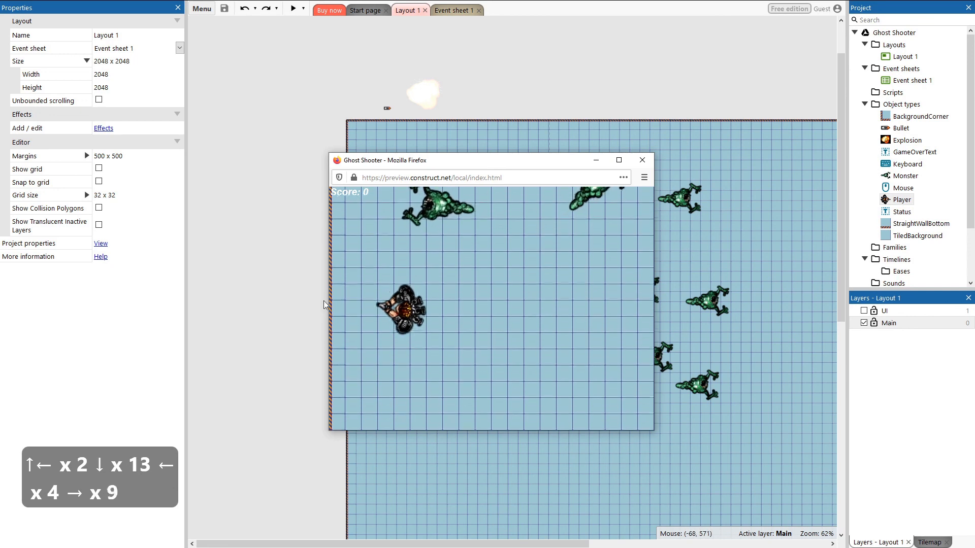
pyautogui.press('Left')
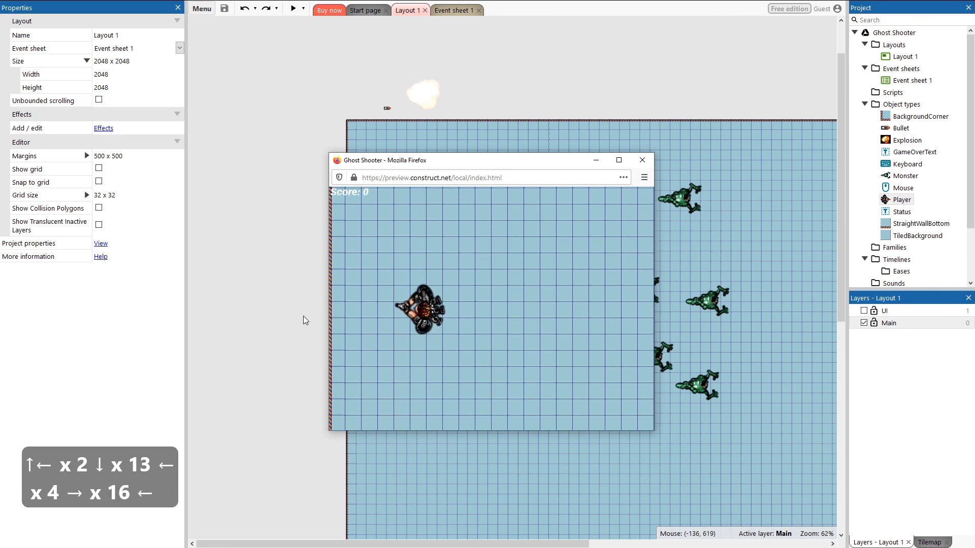
pyautogui.press('Right')
# Step: Shoot at the approaching monsters in the preview while moving the player down
pyautogui.click(547, 379)
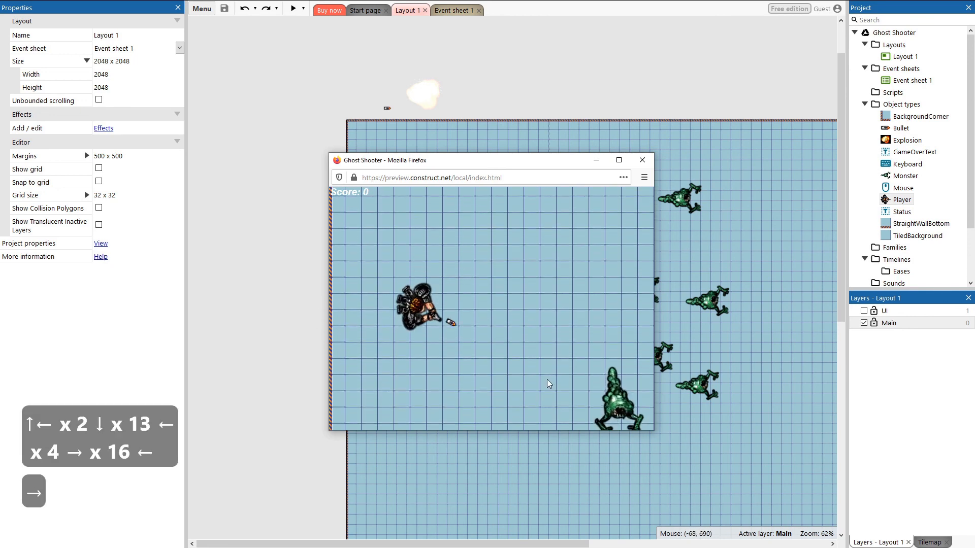
pyautogui.click(582, 353)
pyautogui.click(596, 346)
pyautogui.click(599, 347)
pyautogui.click(615, 350)
pyautogui.click(615, 349)
pyautogui.press('Down')
pyautogui.click(614, 343)
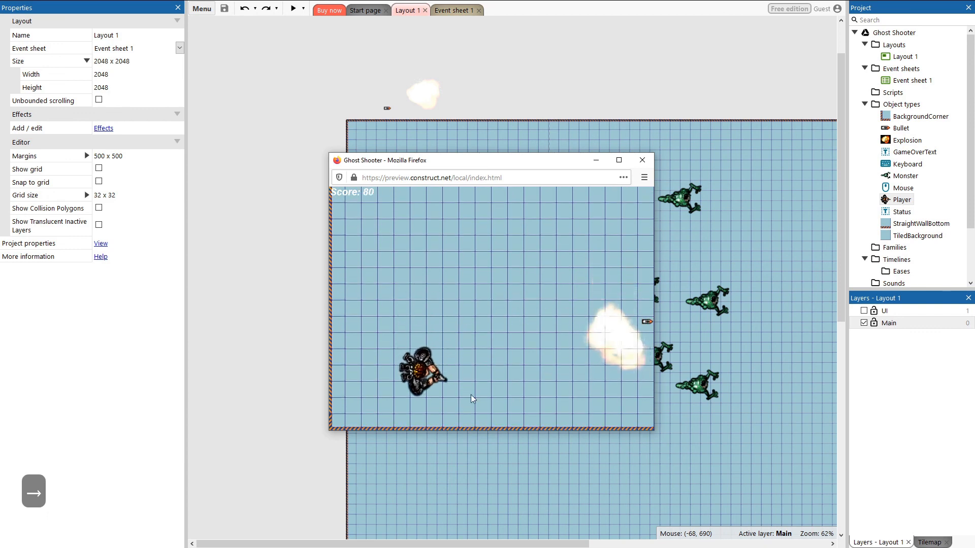
# Step: Steer the player into the bottom-left corner, then back across and down toward the bottom wall
pyautogui.press('Left')
pyautogui.press('Left')
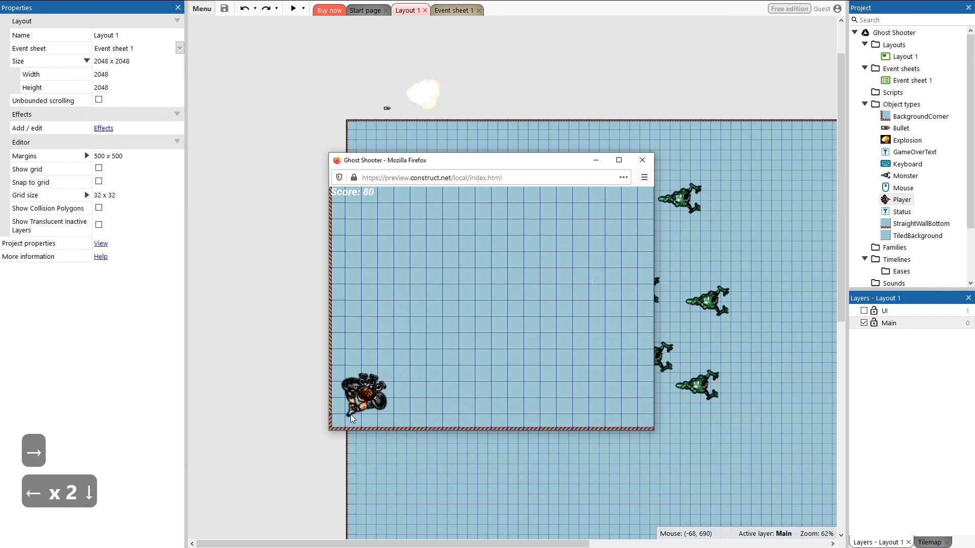
pyautogui.press('Down')
pyautogui.press('Up')
pyautogui.press('Right')
pyautogui.press('Right')
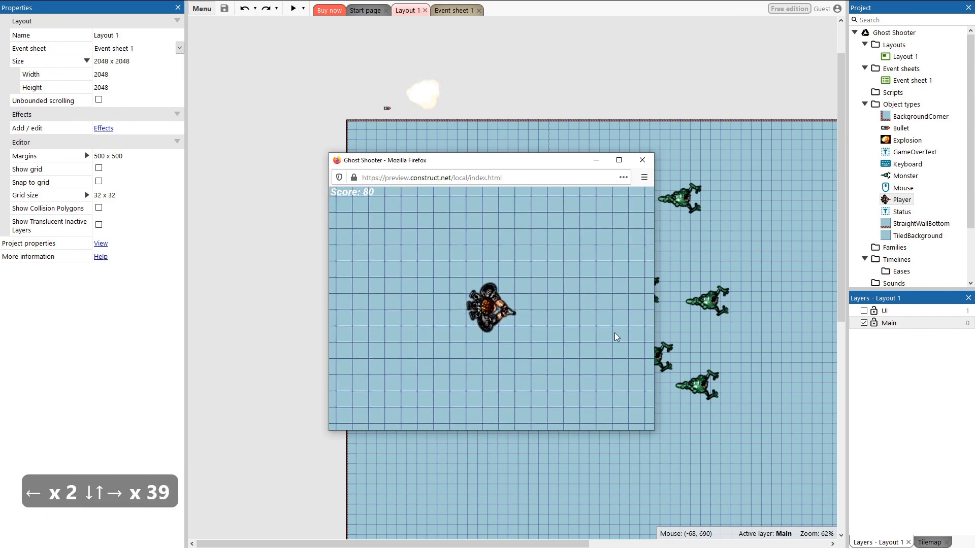
pyautogui.press('Down')
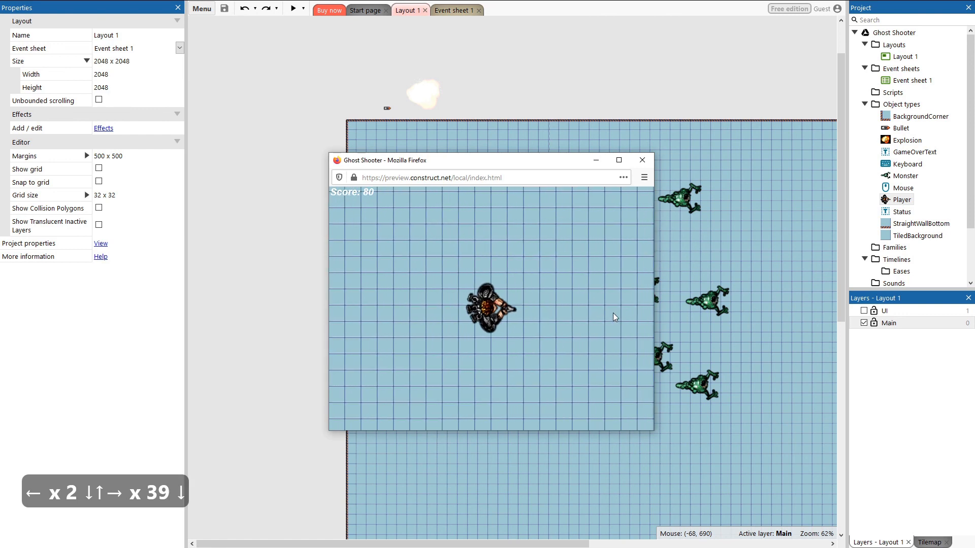
pyautogui.press('Down')
pyautogui.press('Down')
pyautogui.press('Down')
pyautogui.press('Down')
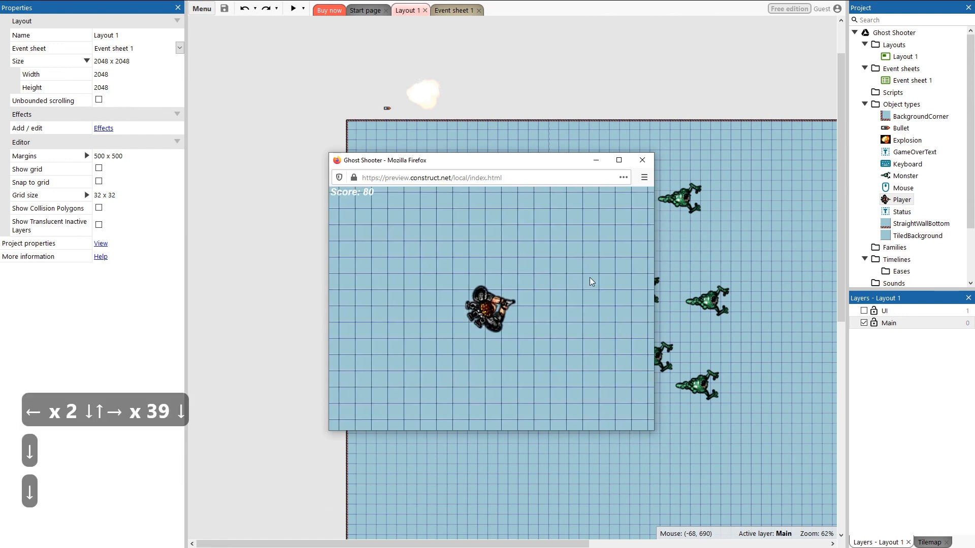
pyautogui.press('Left')
pyautogui.press('Up')
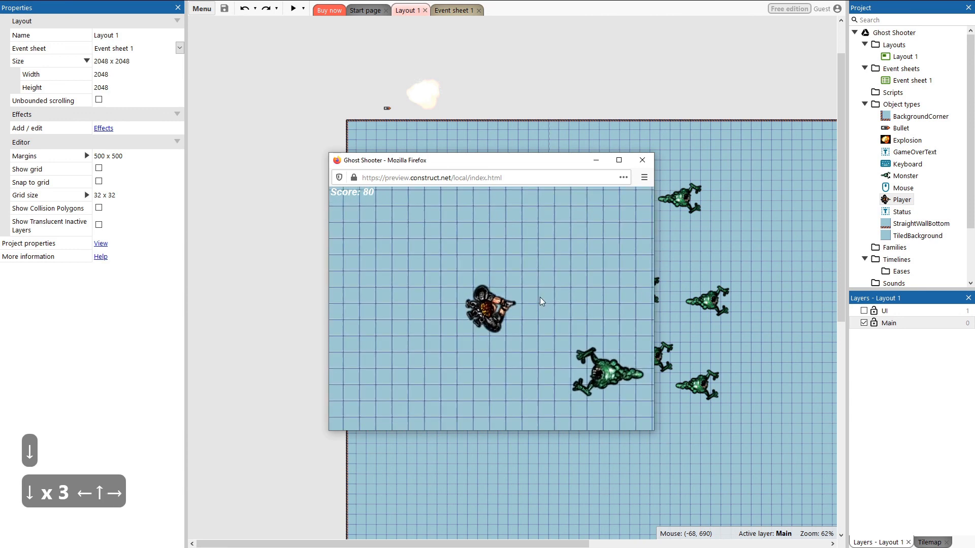
pyautogui.press('Right')
pyautogui.press('Right')
pyautogui.press('Down')
pyautogui.press('Down')
pyautogui.press('Down')
pyautogui.press('Down')
pyautogui.press('Down')
pyautogui.press('Down')
pyautogui.press('Down')
pyautogui.press('Down')
pyautogui.press('Down')
pyautogui.press('Down')
pyautogui.press('Down')
pyautogui.press('Down')
pyautogui.press('Down')
pyautogui.press('Down')
pyautogui.press('Down')
pyautogui.press('Down')
pyautogui.press('Down')
pyautogui.press('Down')
pyautogui.press('Down')
pyautogui.press('Down')
pyautogui.press('Down')
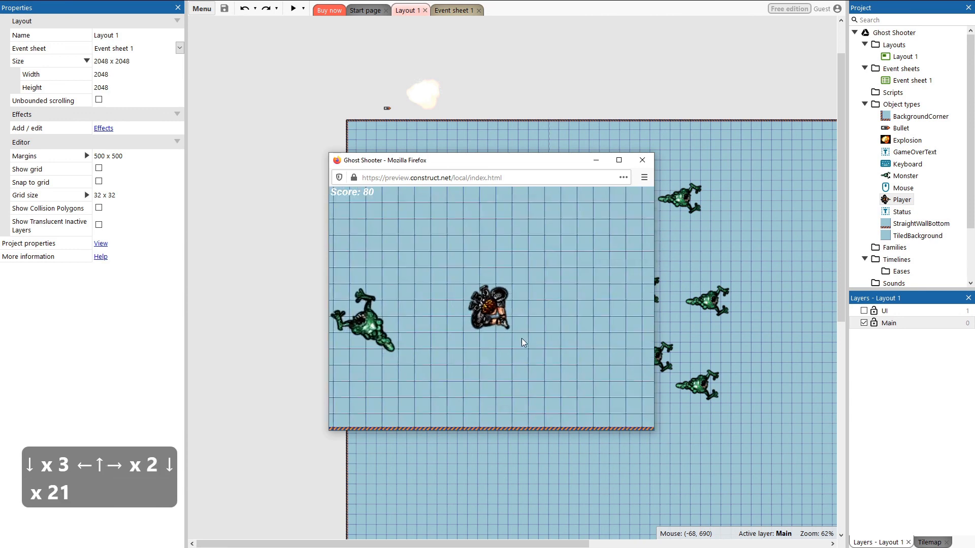
# Step: Fire a few shots upward and move the player along the bottom wall of the arena
pyautogui.click(529, 304)
pyautogui.click(535, 305)
pyautogui.click(538, 304)
pyautogui.press('Left')
pyautogui.press('Up')
pyautogui.press('Left')
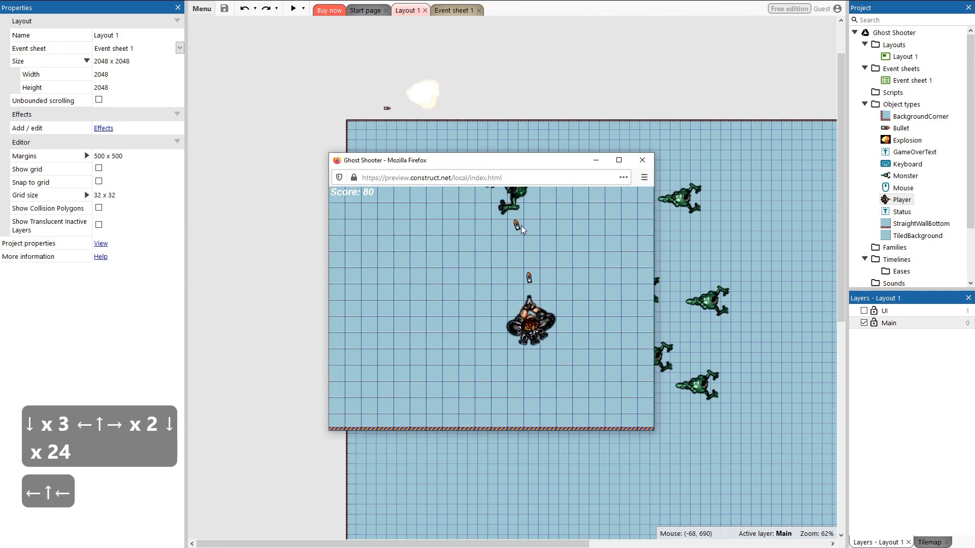
pyautogui.press('Left')
pyautogui.press('Left')
pyautogui.press('Down')
pyautogui.press('Left')
pyautogui.press('Left')
pyautogui.press('Left')
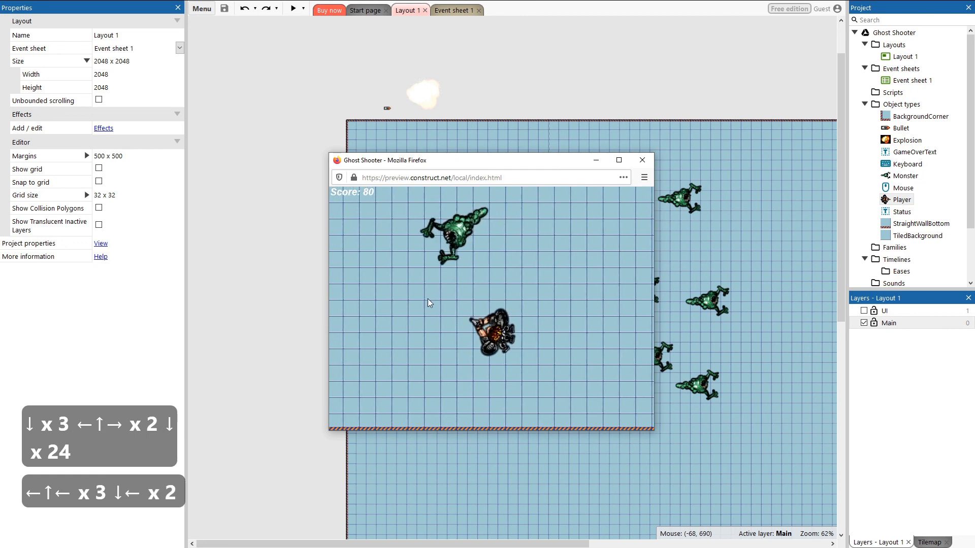
pyautogui.press('Right')
pyautogui.press('Down')
pyautogui.press('Down')
pyautogui.press('Down')
pyautogui.press('Down')
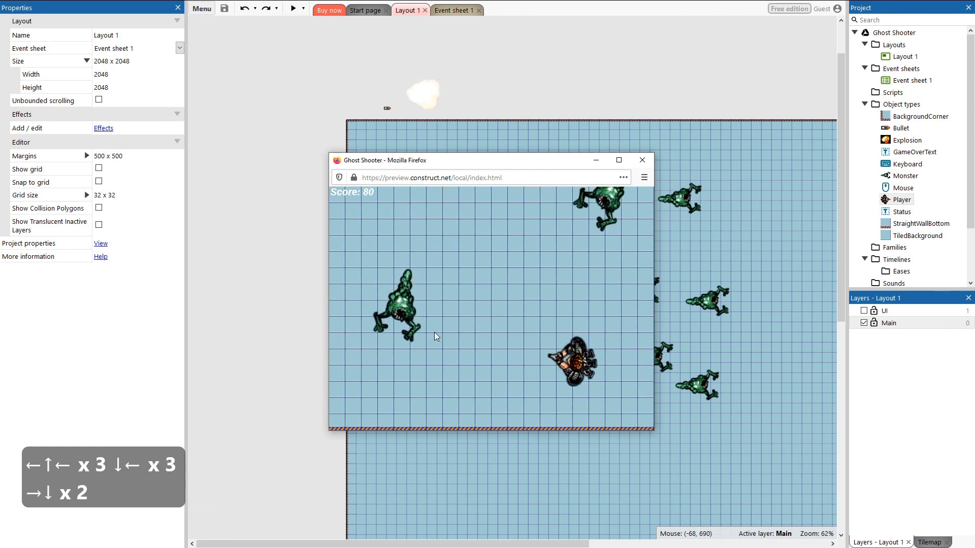
pyautogui.press('Left')
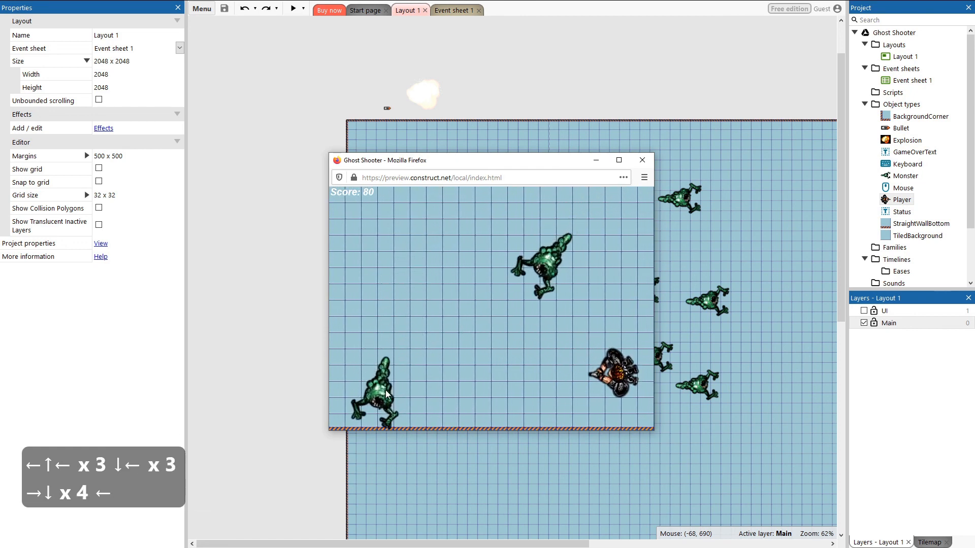
pyautogui.press('Left')
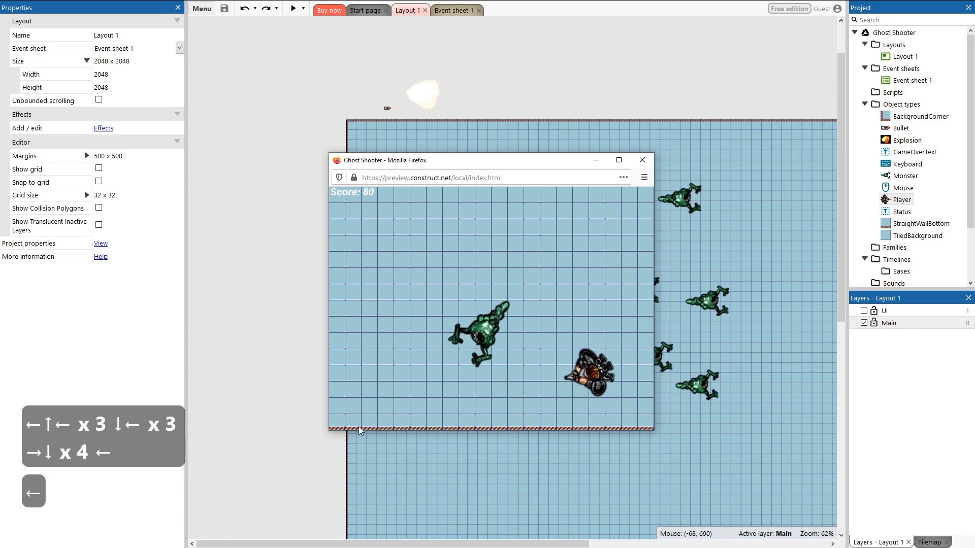
pyautogui.press('Right')
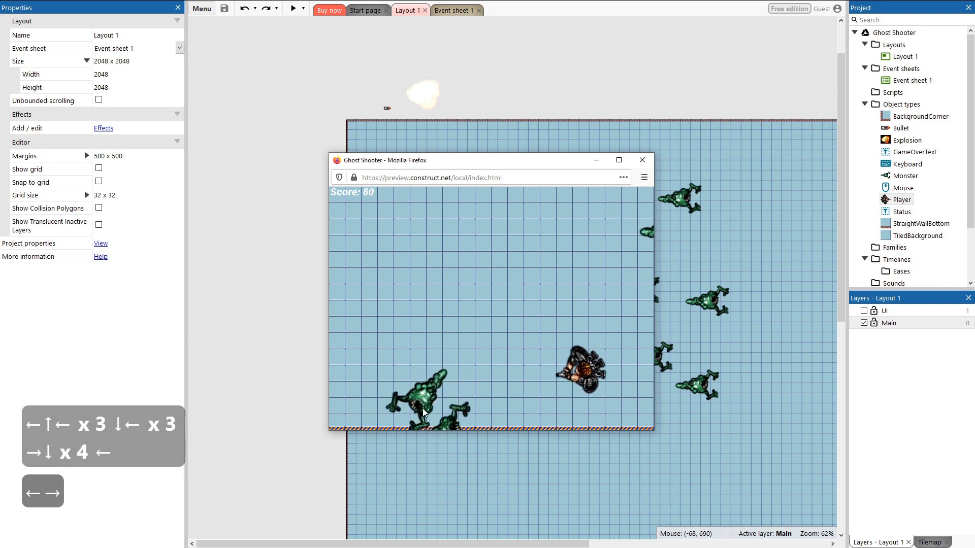
# Step: Keep steering the player around the arena in the preview, dodging the monsters
pyautogui.press('Up')
pyautogui.press('Left')
pyautogui.press('Up')
pyautogui.press('Left')
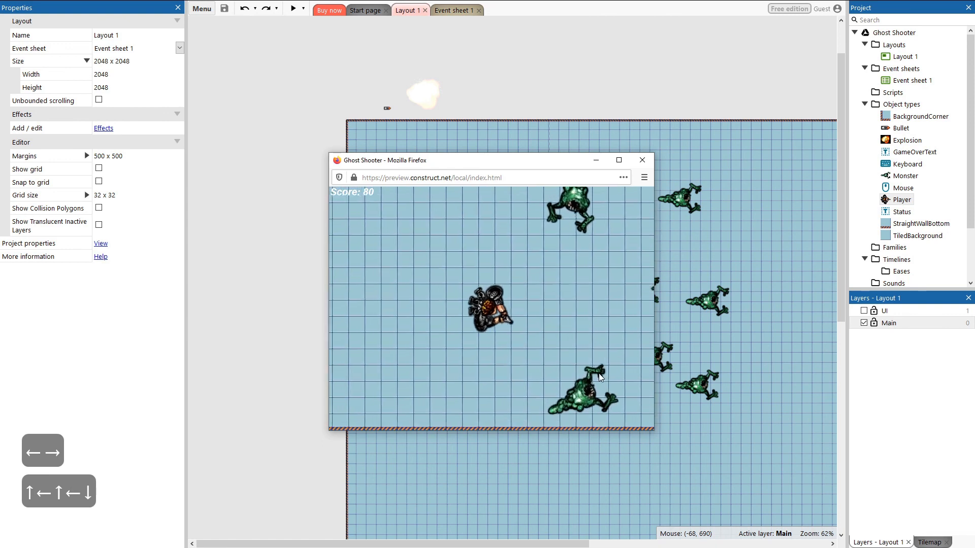
pyautogui.press('Down')
pyautogui.press('Left')
pyautogui.press('Down')
pyautogui.press('Left')
pyautogui.press('Down')
pyautogui.press('Left')
pyautogui.press('Down')
pyautogui.press('Down')
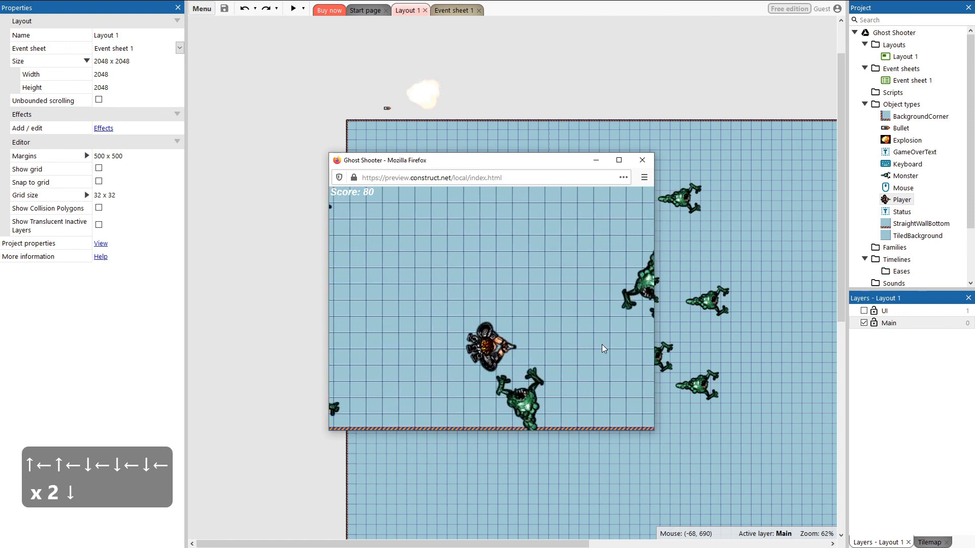
pyautogui.press('Up')
pyautogui.press('Right')
pyautogui.press('Up')
pyautogui.press('Up')
pyautogui.press('Up')
pyautogui.press('Up')
pyautogui.press('Up')
pyautogui.press('Up')
pyautogui.press('Up')
pyautogui.press('Up')
pyautogui.press('Left')
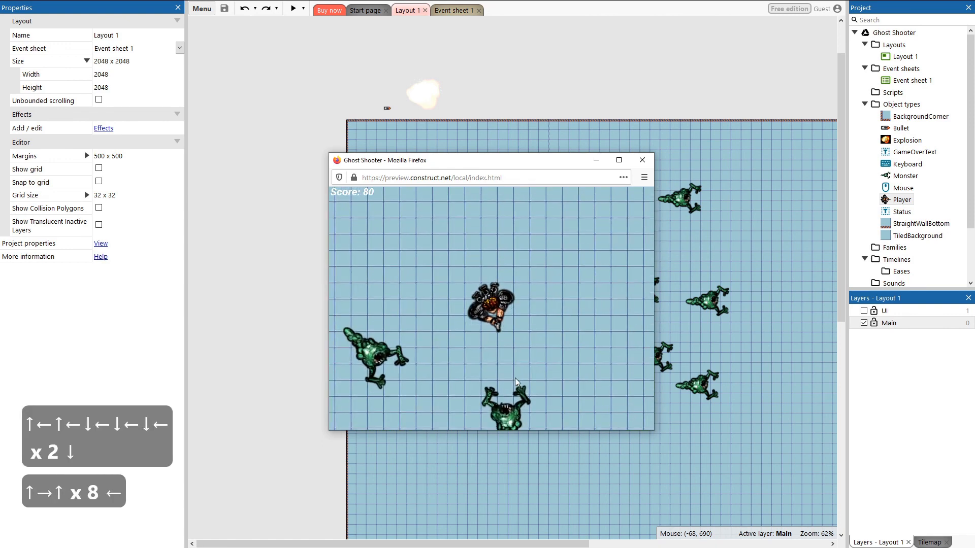
pyautogui.press('Up')
pyautogui.press('Right')
pyautogui.press('Left')
pyautogui.press('Up')
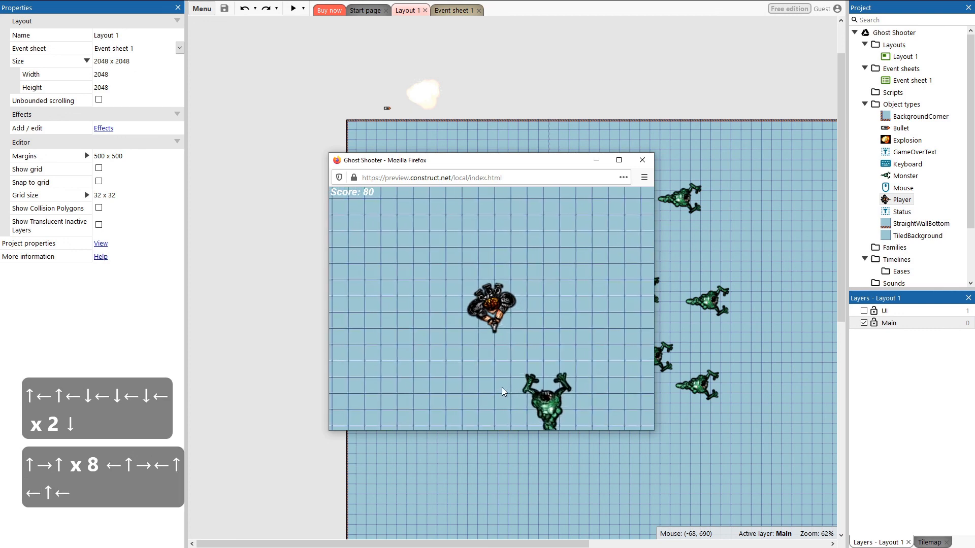
pyautogui.press('Left')
pyautogui.press('Up')
pyautogui.press('Left')
pyautogui.press('Left')
pyautogui.press('Up')
pyautogui.press('Left')
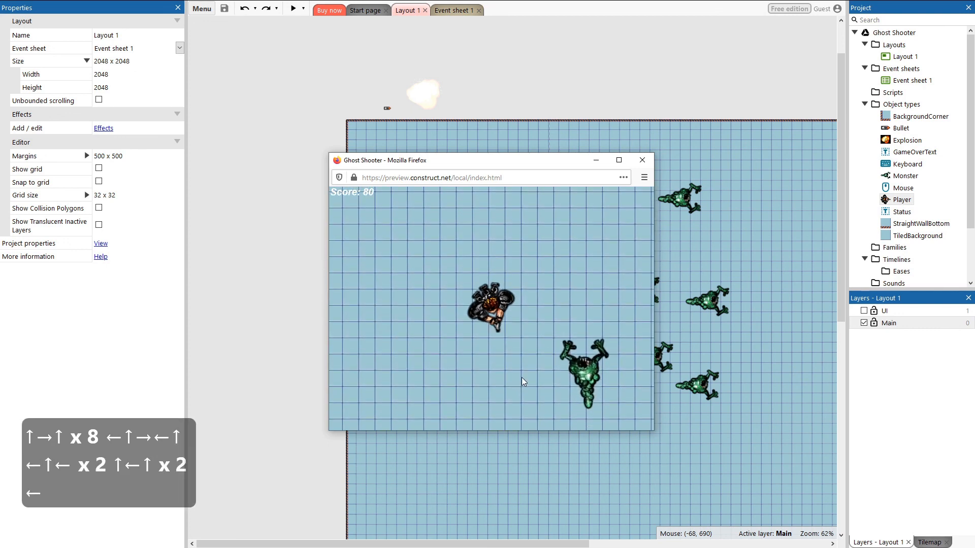